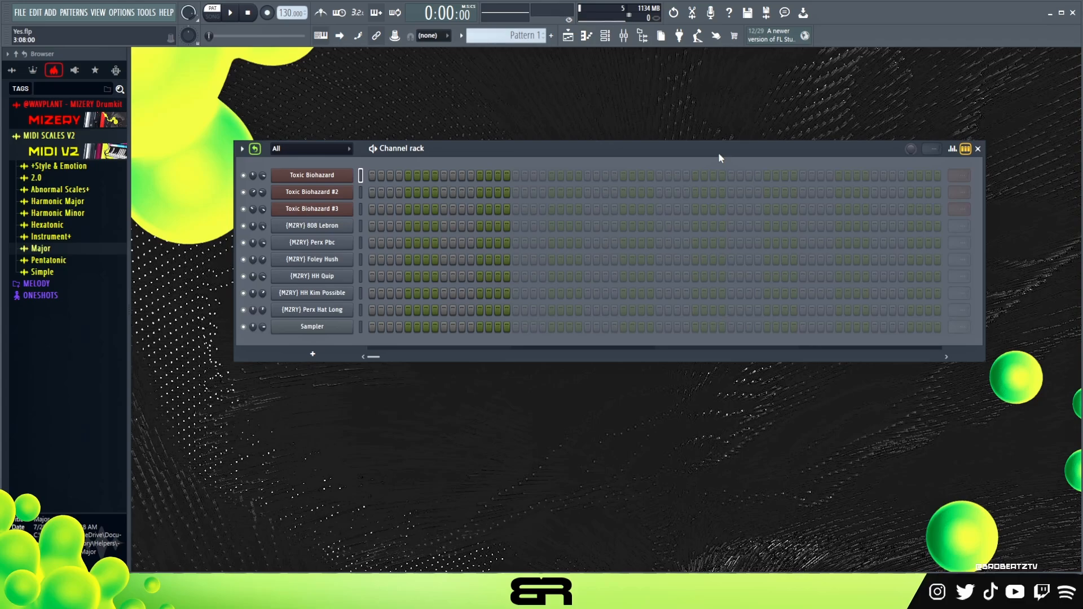
# Open the first Toxic Biohazard channel's instrument window and move it over the middle of the channel rack.
pyautogui.moveTo(424, 162)
pyautogui.mouseDown()
pyautogui.moveTo(408, 175)
pyautogui.moveTo(425, 142)
pyautogui.mouseUp()
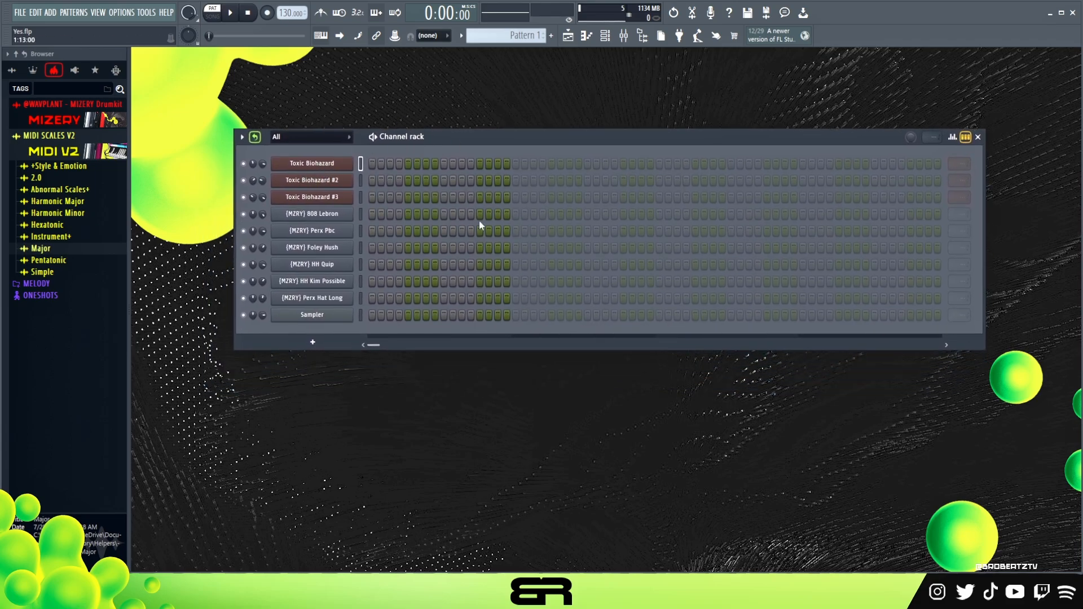
pyautogui.click(315, 169)
pyautogui.moveTo(501, 91)
pyautogui.mouseDown()
pyautogui.moveTo(643, 104)
pyautogui.moveTo(532, 91)
pyautogui.moveTo(590, 107)
pyautogui.moveTo(500, 83)
pyautogui.mouseUp()
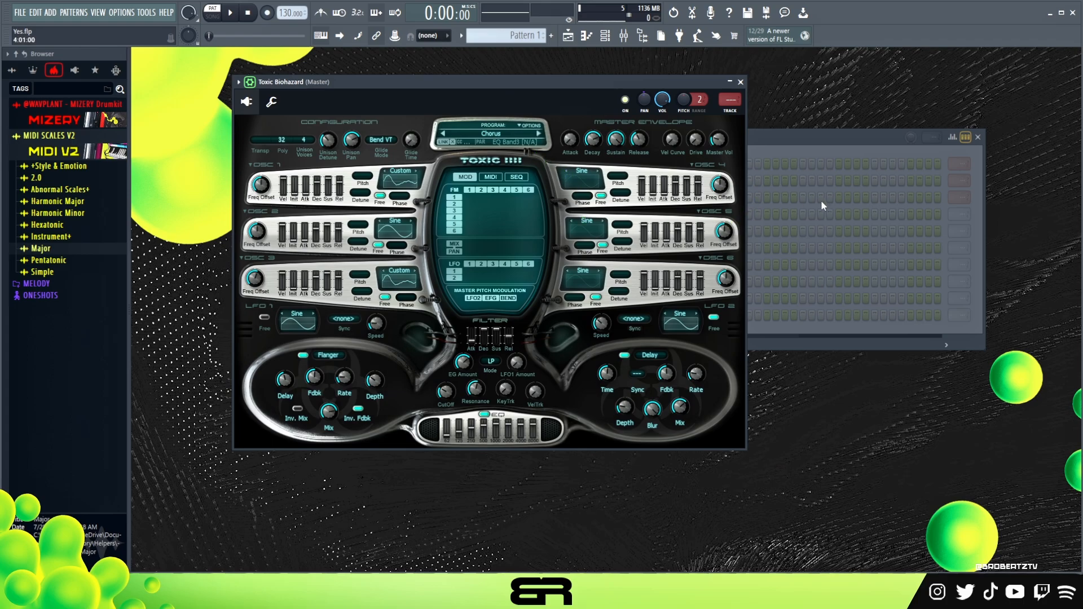
pyautogui.moveTo(488, 82); pyautogui.dragTo(674, 86)
pyautogui.moveTo(557, 87); pyautogui.dragTo(481, 81)
# Look through the Pads bank in Toxic Biohazard's preset library around the Chorus preset, leaving the library without loading another program.
pyautogui.click(602, 135)
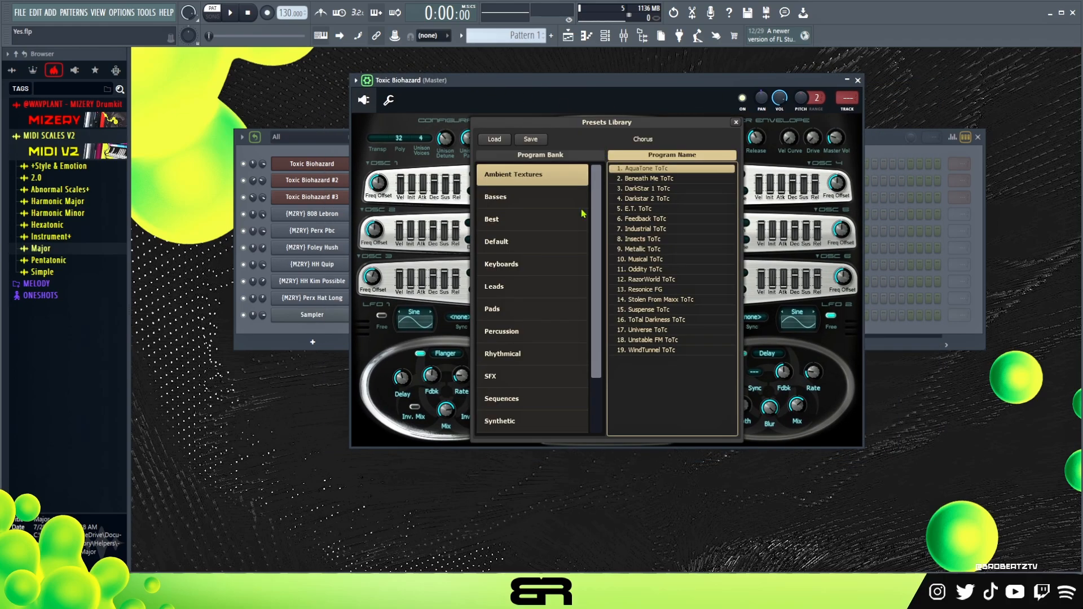
pyautogui.click(520, 320)
pyautogui.moveTo(728, 231)
pyautogui.mouseDown()
pyautogui.moveTo(735, 337)
pyautogui.moveTo(729, 217)
pyautogui.mouseUp()
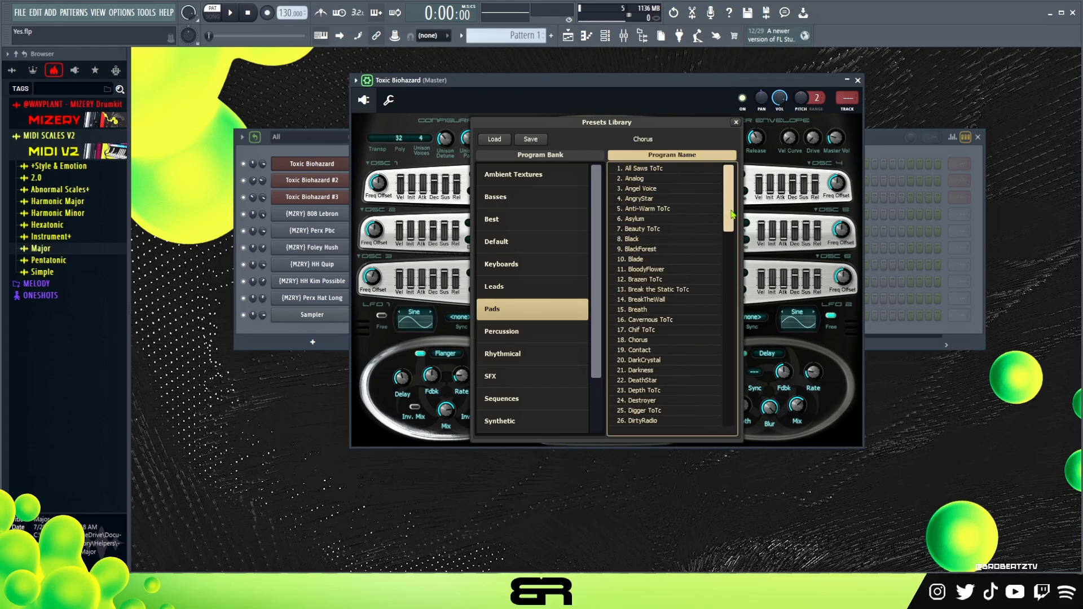
pyautogui.scroll(-1, 667, 348)
pyautogui.scroll(1, 666, 321)
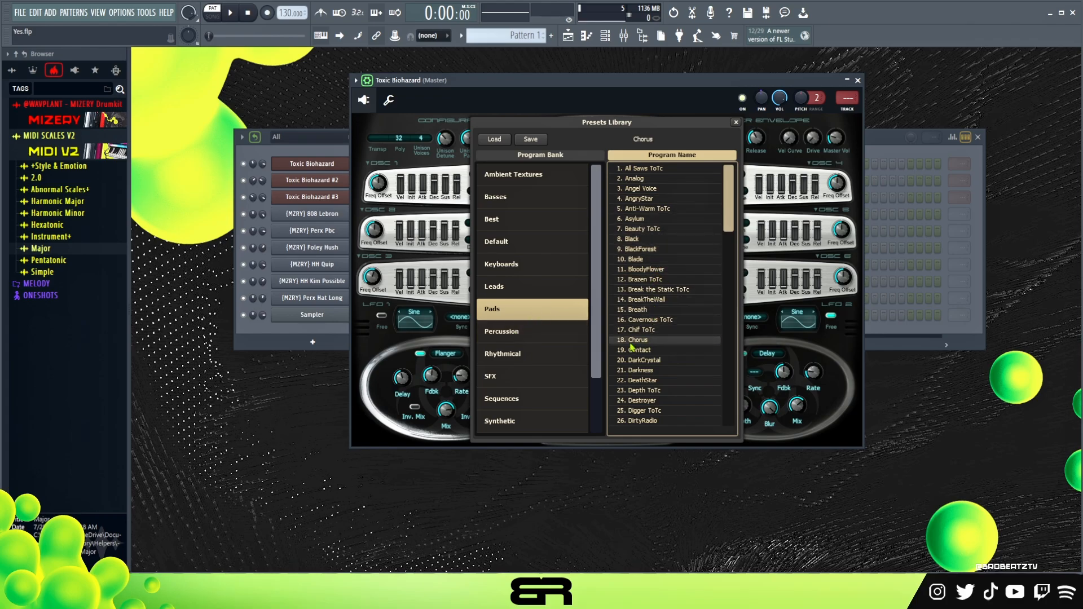
pyautogui.click(736, 123)
# Audition the Chorus preset with a repeated run of short notes and close the instrument window.
pyautogui.press('a')
pyautogui.press('w')
pyautogui.press('f')
pyautogui.press('a')
pyautogui.press('w')
pyautogui.press('f')
pyautogui.press('a')
pyautogui.press('w')
pyautogui.press('f')
pyautogui.press('a')
pyautogui.press('w')
pyautogui.press('f')
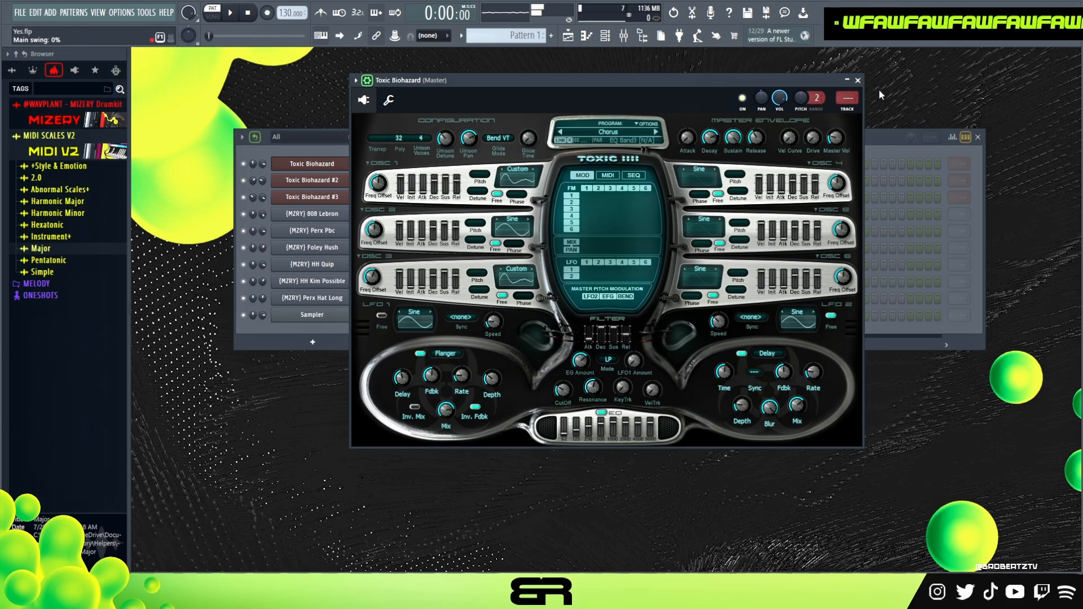
pyautogui.click(859, 82)
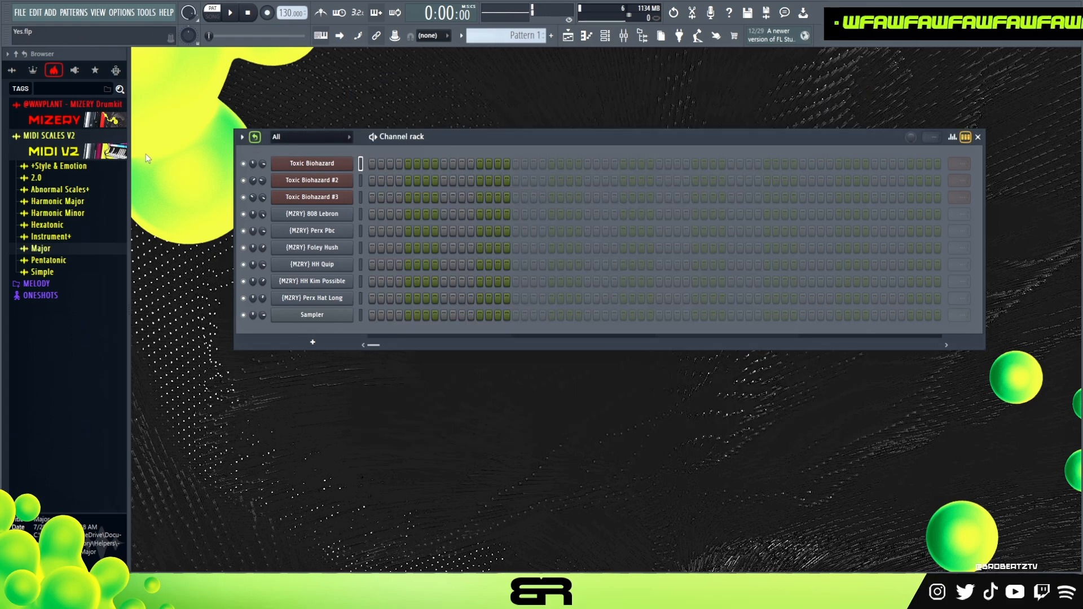
# Load the A# scale from the Major, Minor (Aeo) MIDI folder onto the Sampler channel and move that channel to the rack's first row.
pyautogui.click(61, 249)
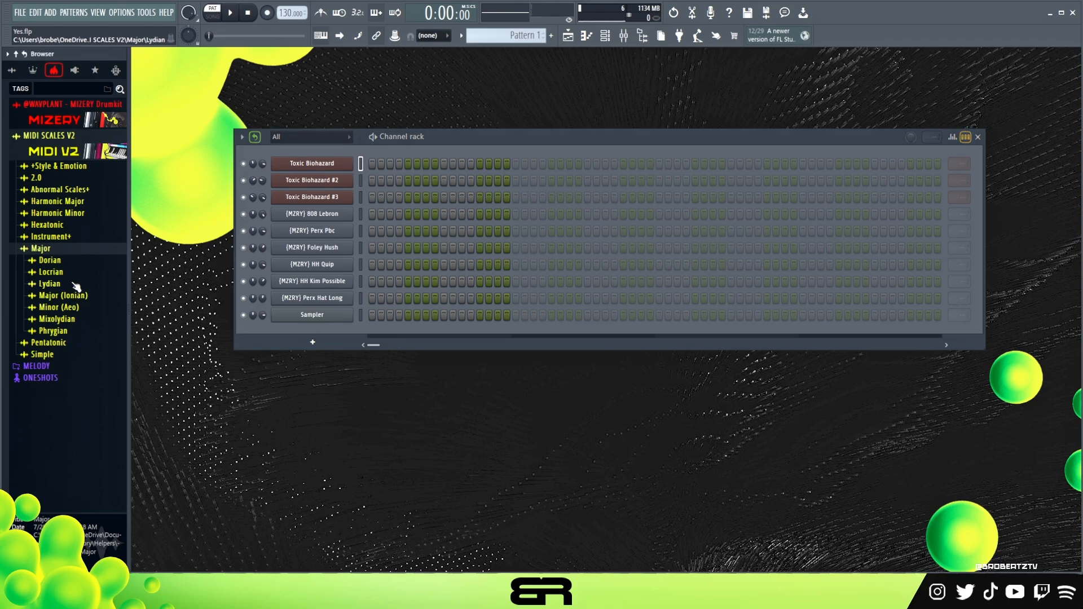
pyautogui.click(63, 308)
pyautogui.moveTo(55, 319); pyautogui.dragTo(314, 319)
pyautogui.scroll(6, 319, 320)
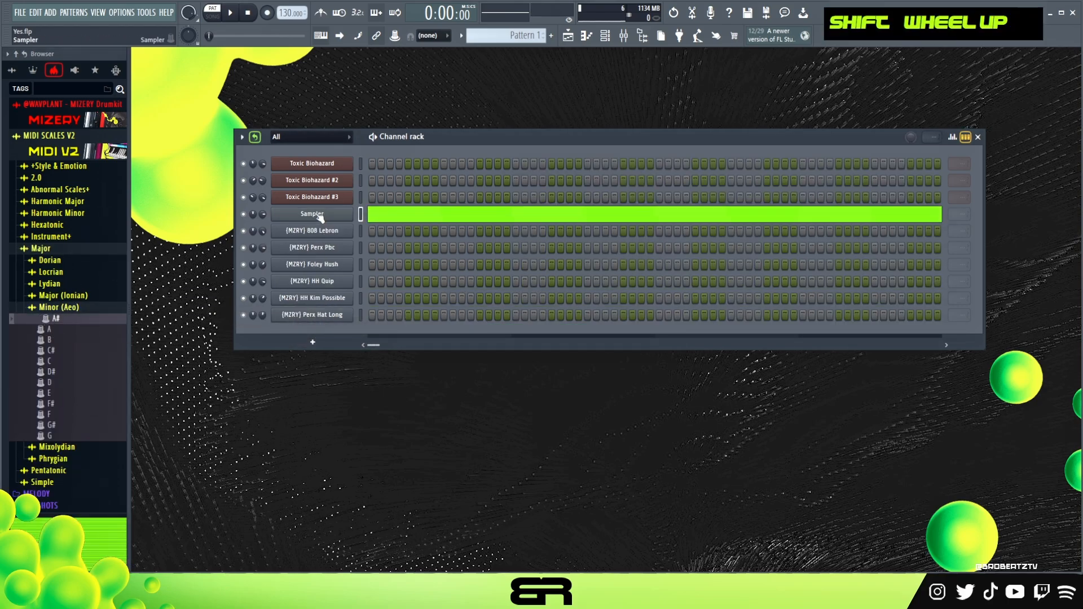
pyautogui.scroll(3, 320, 217)
# Rename the scale's Sampler channel "A# Min" and collapse the MIDI SCALES V2 folder.
pyautogui.rightClick(316, 166)
pyautogui.click(389, 181)
pyautogui.write('A# M<in')
pyautogui.press('Return')
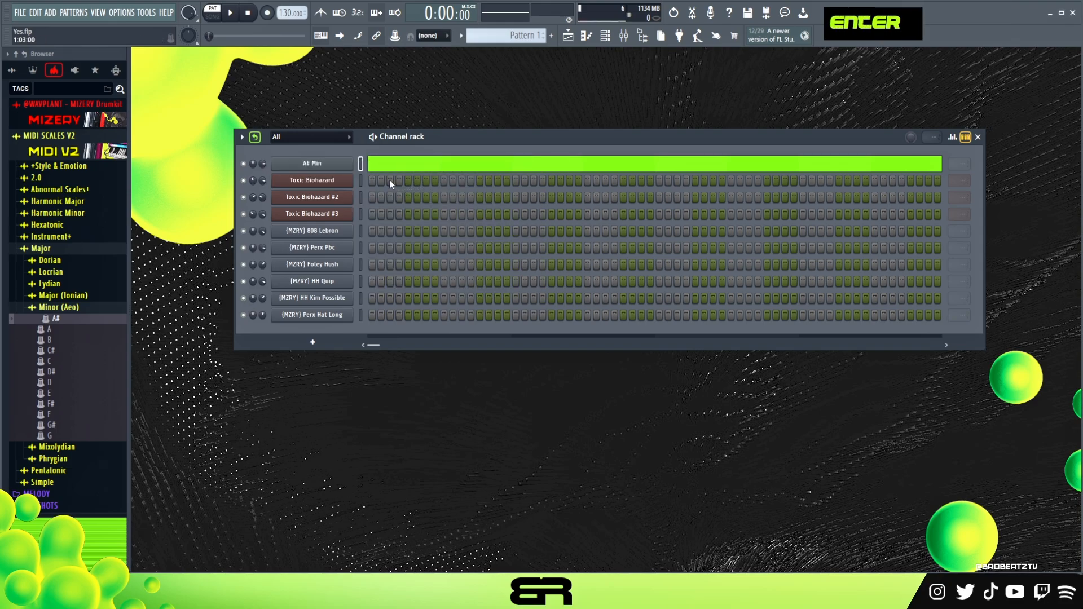
pyautogui.click(82, 151)
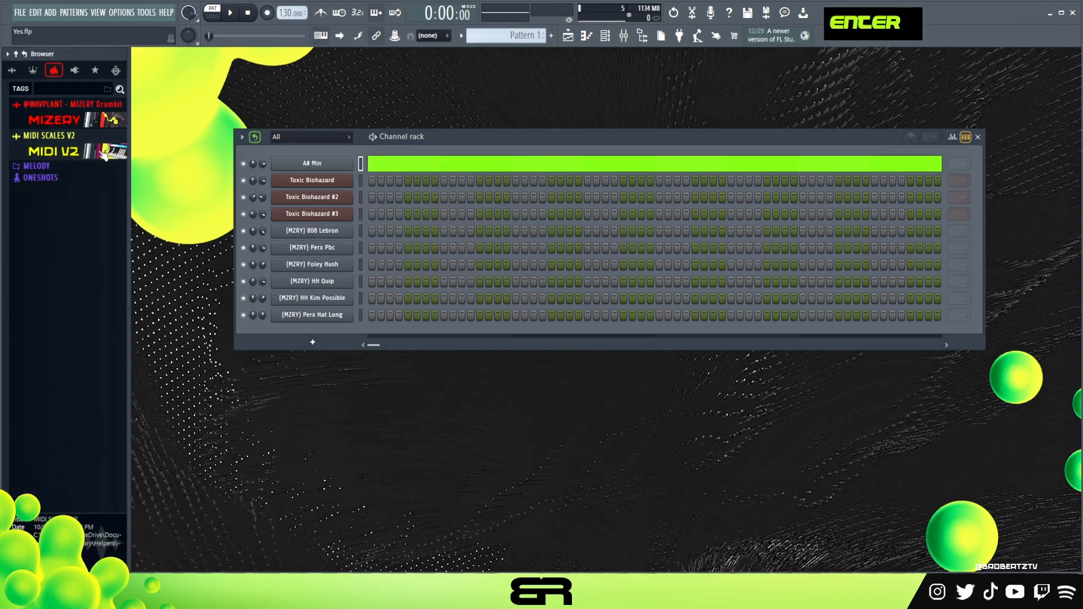
# In the first Toxic Biohazard channel's piano roll, draw an A#4 note about 2.3 bars long and copy it to C#5, F5, G#5 and C6.
pyautogui.rightClick(330, 181)
pyautogui.click(397, 178)
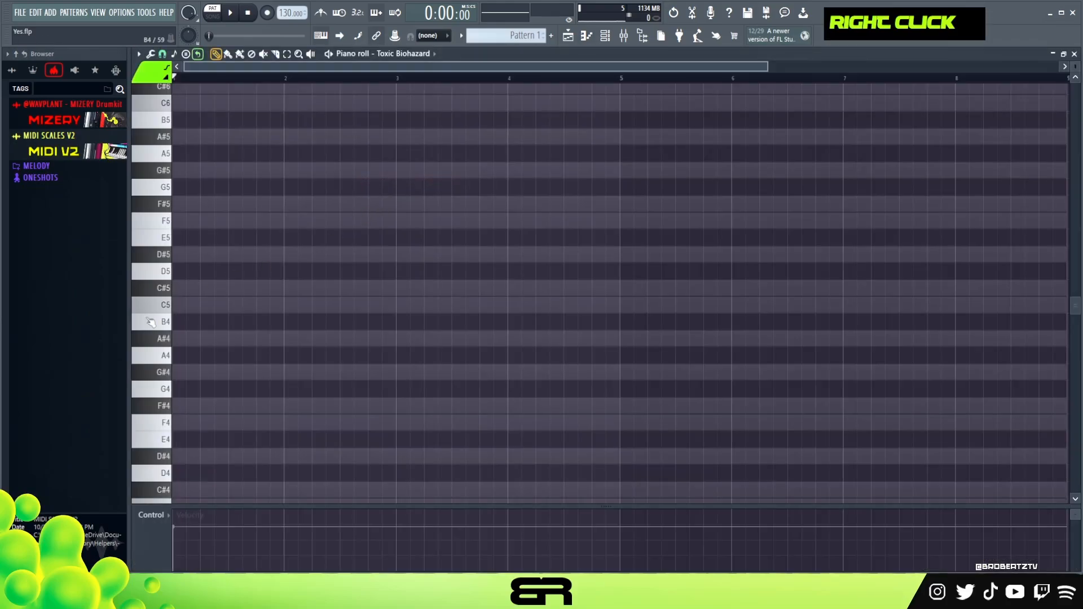
pyautogui.click(194, 338)
pyautogui.moveTo(322, 338); pyautogui.dragTo(430, 338)
pyautogui.keyDown('ctrl'); pyautogui.click(283, 339); pyautogui.keyUp('ctrl')
pyautogui.moveTo(283, 340); pyautogui.dragTo(237, 105)
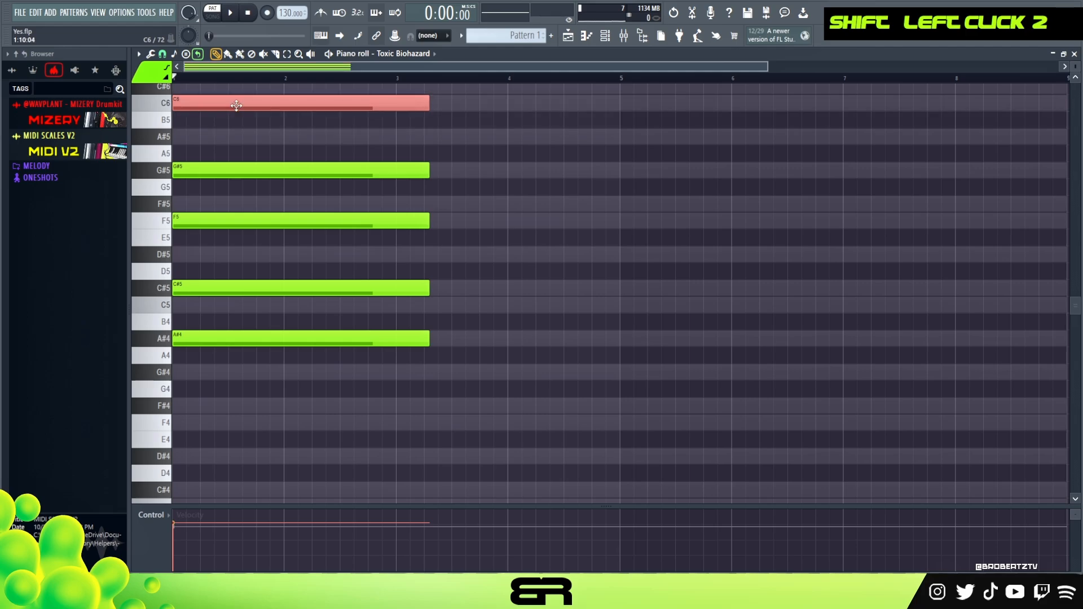
# Delete the C6 note from the chord at bar 1.
pyautogui.scroll(2, 246, 145)
pyautogui.rightClick(255, 204)
pyautogui.scroll(-1, 266, 242)
# Play the opening of the four-note chord several times to judge how it sounds.
pyautogui.press('space')
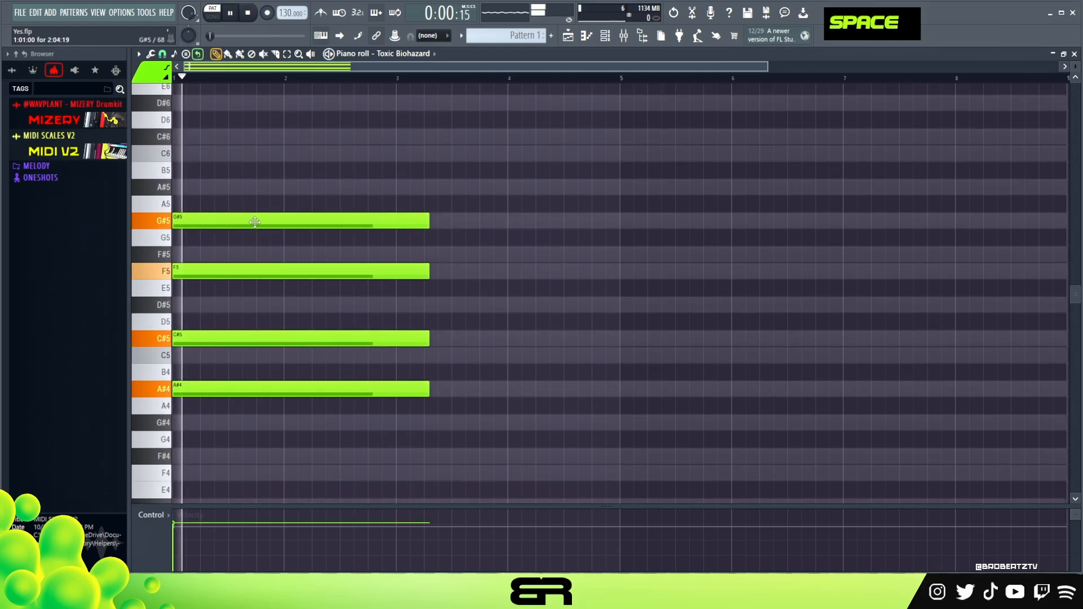
pyautogui.press('space')
pyautogui.press('space')
pyautogui.press('space')
pyautogui.press('space')
pyautogui.press('space')
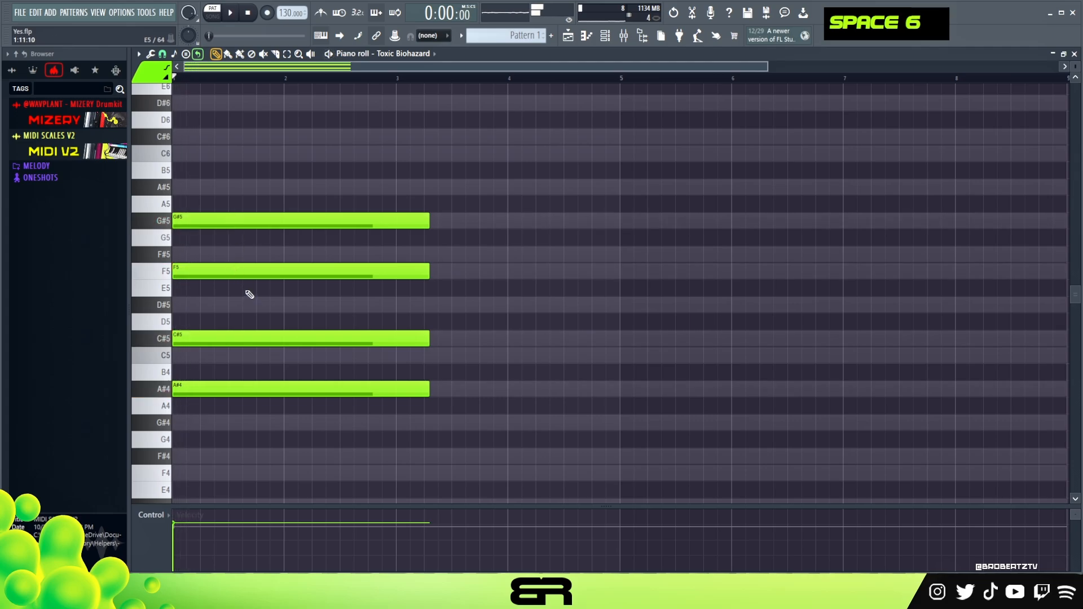
pyautogui.scroll(-1, 246, 292)
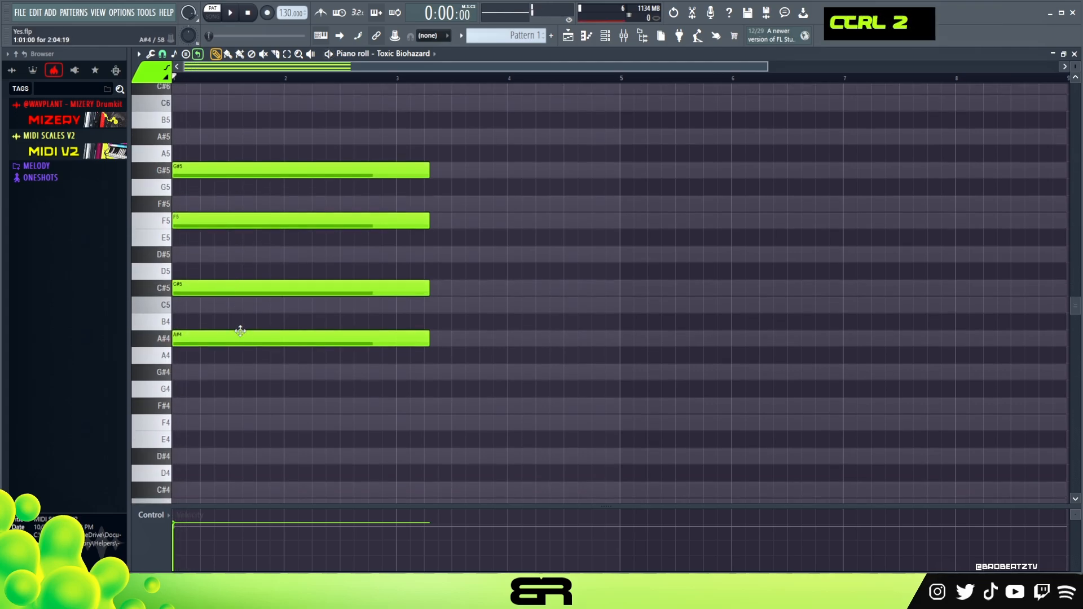
pyautogui.press('space')
pyautogui.press('space')
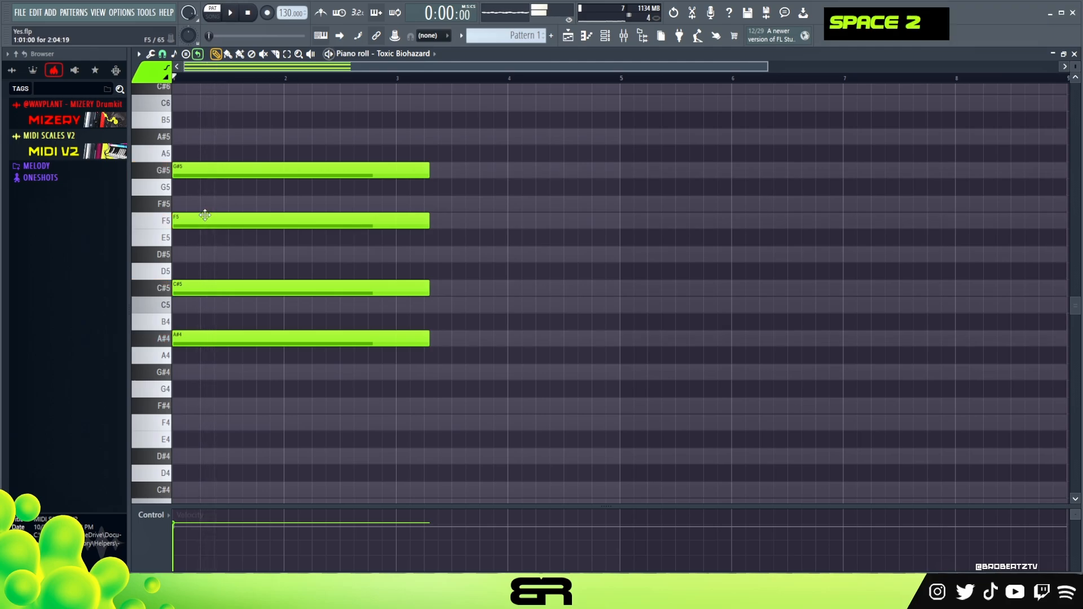
# Set the piano roll snap to 1/3 beat and stagger C#5, F5 and G#5 so each starts 1/3 beat after the note below it.
pyautogui.click(163, 54)
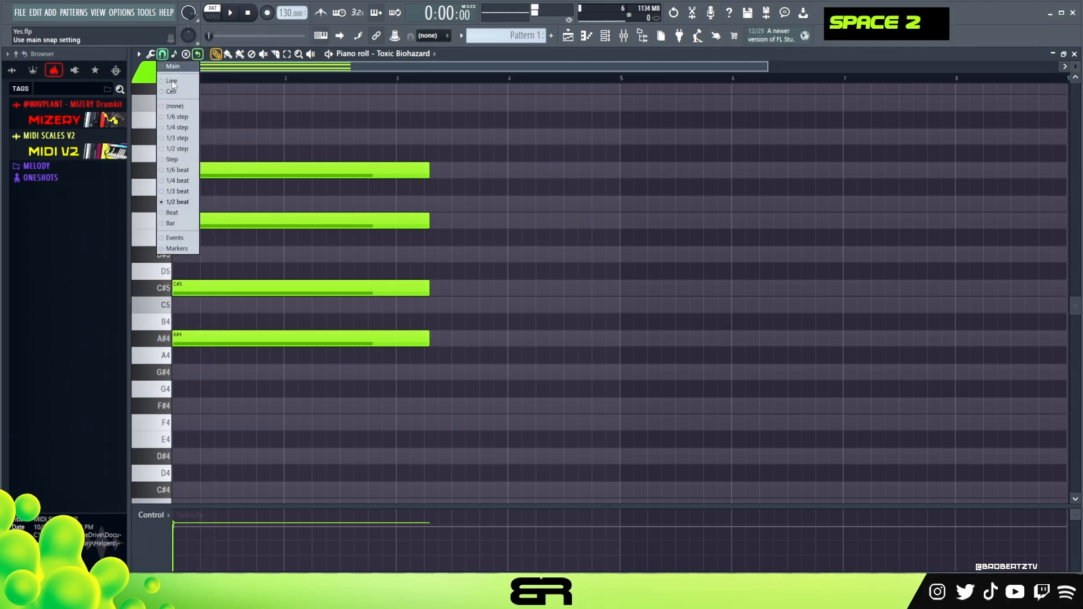
pyautogui.click(191, 193)
pyautogui.moveTo(206, 154); pyautogui.dragTo(222, 215)
pyautogui.rightClick(208, 181)
pyautogui.rightClick(237, 182)
pyautogui.press('space')
pyautogui.press('space')
pyautogui.press('space')
pyautogui.moveTo(229, 176); pyautogui.dragTo(249, 240)
pyautogui.press('space')
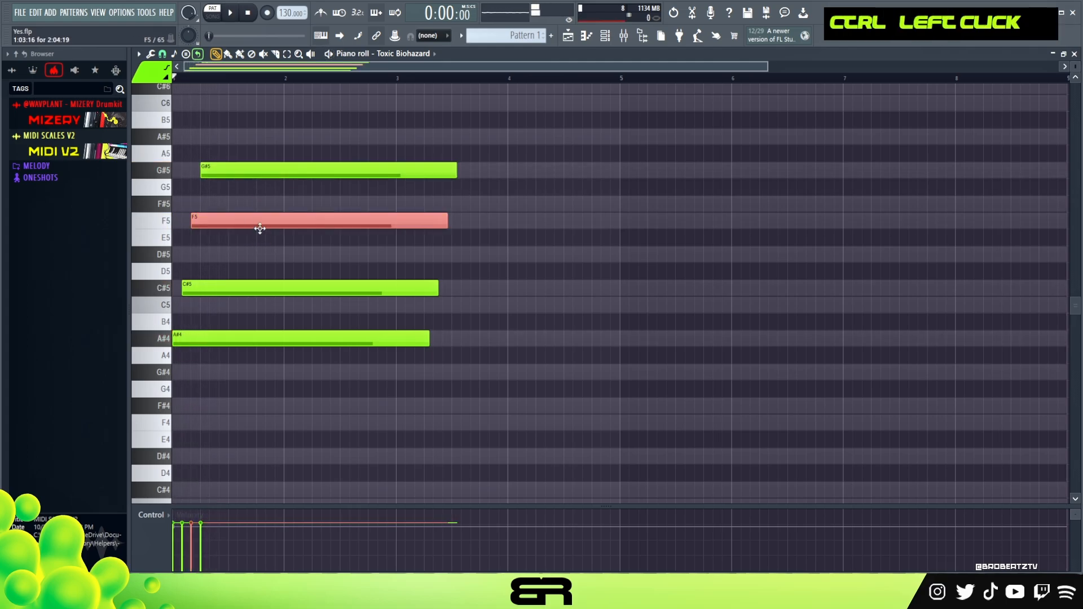
# Raise the chord's F5 note to F#5 and its C#5 note to D#5.
pyautogui.hotkey('shift', 'Up')
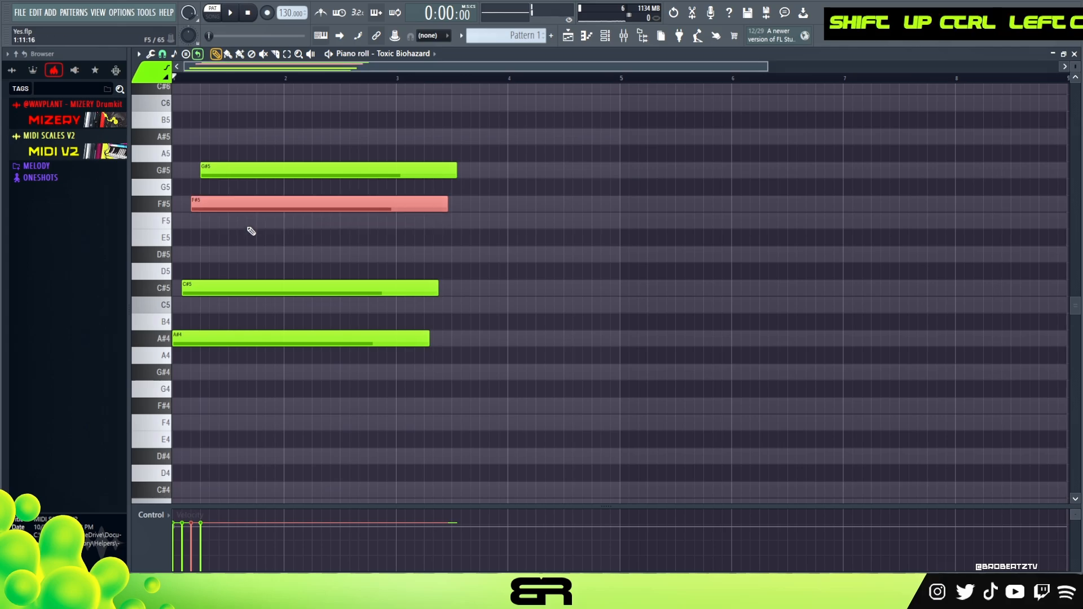
pyautogui.keyDown('ctrl'); pyautogui.click(259, 286); pyautogui.keyUp('ctrl')
pyautogui.hotkey('shift', 'Up')
pyautogui.hotkey('shift', 'Up')
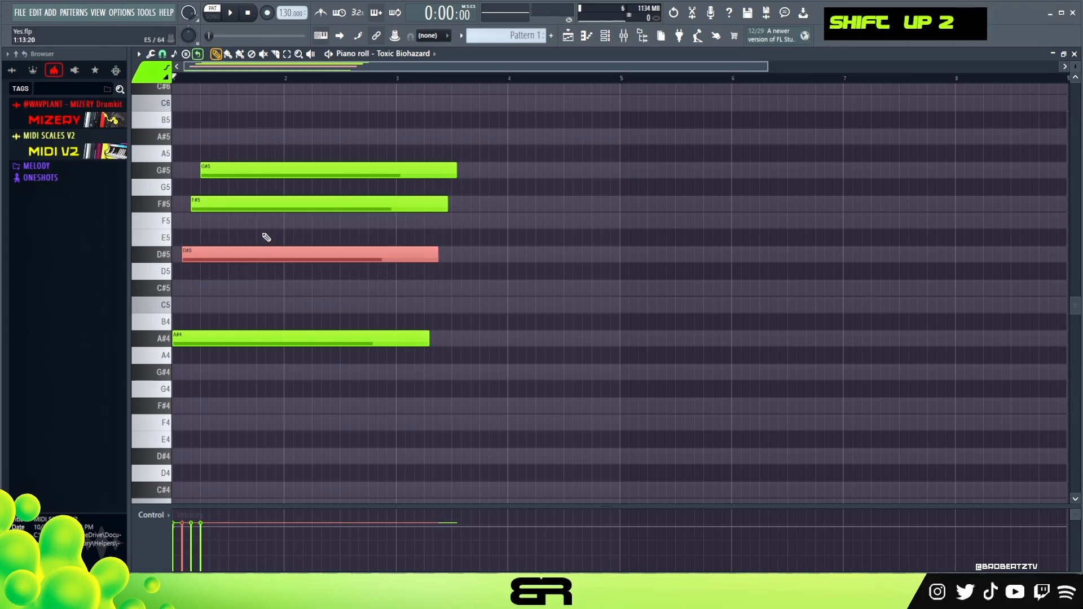
# Drop D#5 to D#4 at the start of bar 1, shift A#4 1/3 beat after it, and play the chord.
pyautogui.hotkey('ctrl', 'Down')
pyautogui.press('space')
pyautogui.press('space')
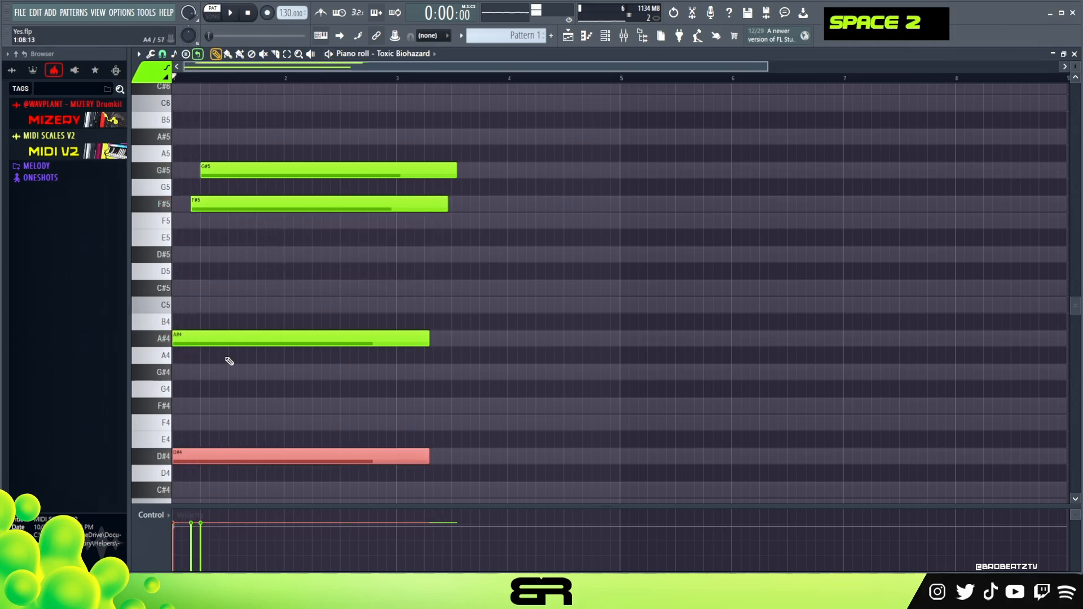
pyautogui.click(210, 341)
pyautogui.press('space')
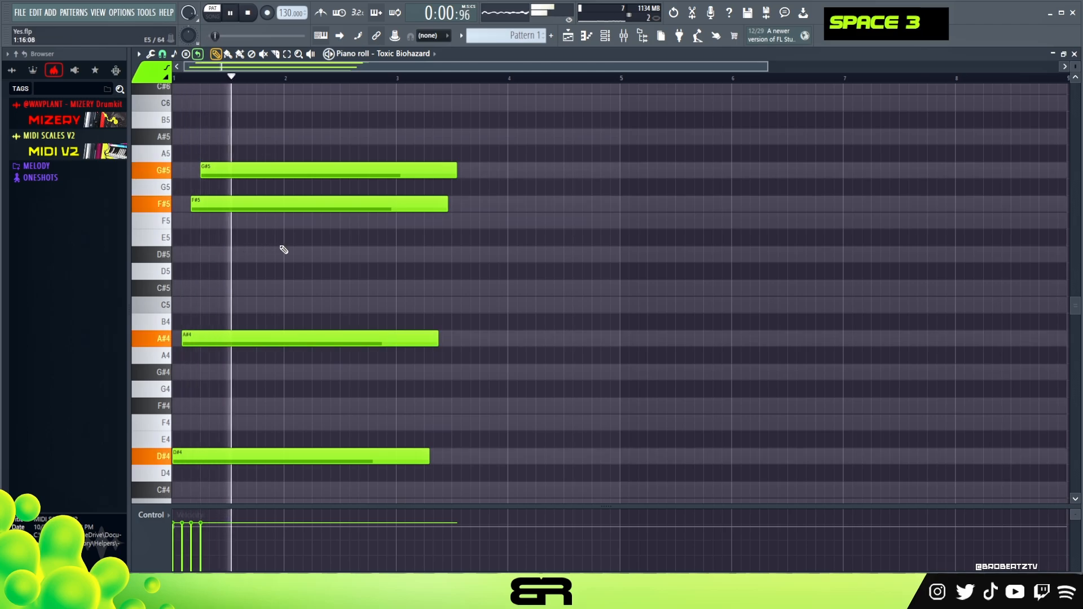
pyautogui.press('space')
pyautogui.keyDown('ctrl'); pyautogui.moveTo(440, 96); pyautogui.dragTo(414, 394); pyautogui.keyUp('ctrl')
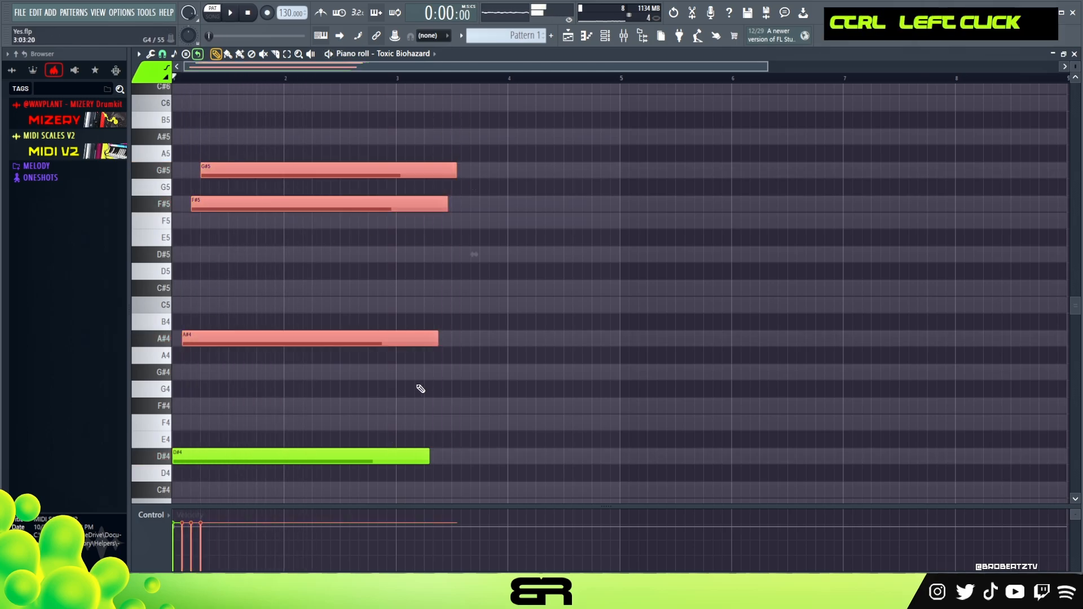
pyautogui.hotkey('ctrl', 'Up')
pyautogui.hotkey('ctrl', 'Down')
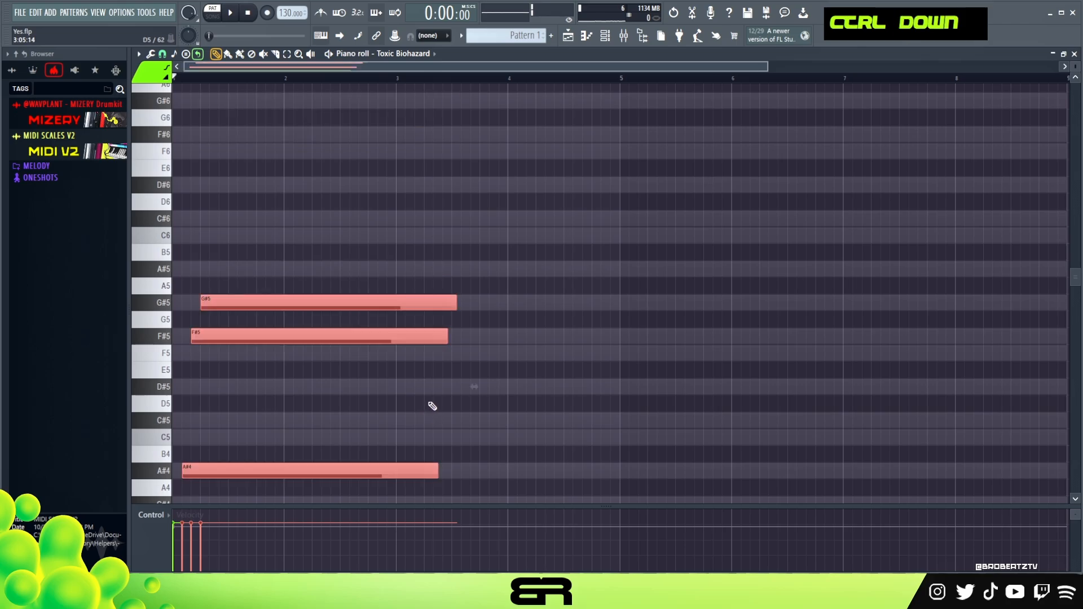
# Transpose all four chord notes up one octave.
pyautogui.scroll(-4, 435, 378)
pyautogui.hotkey('ctrl', 'a')
pyautogui.hotkey('ctrl', 'Up')
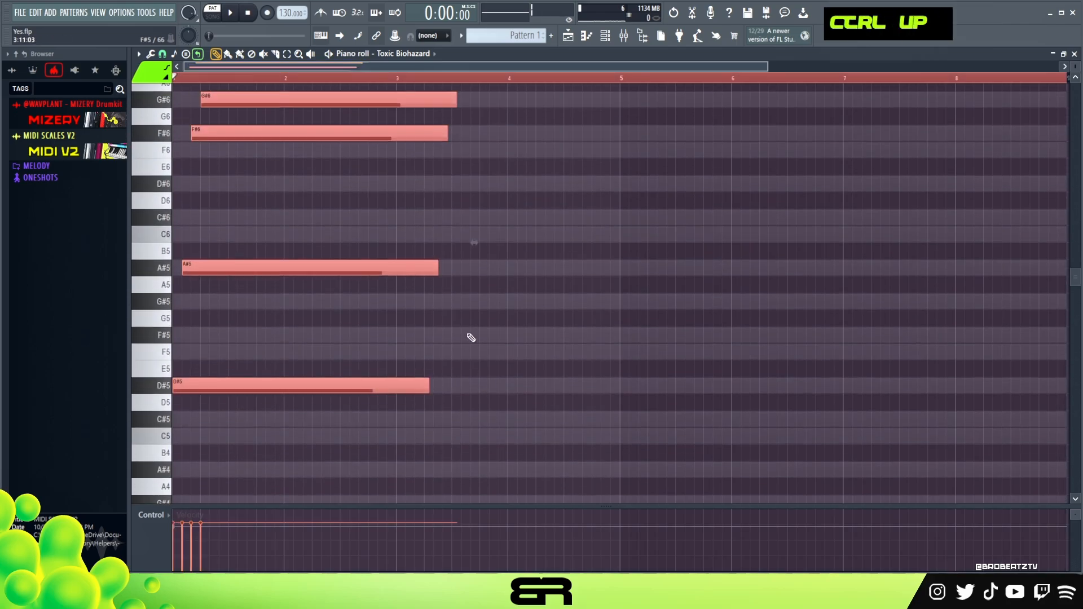
pyautogui.scroll(3, 471, 355)
pyautogui.scroll(-2, 477, 355)
# Shorten all four chord notes to about 1.25 bars each and play the chord.
pyautogui.rightClick(474, 352)
pyautogui.hotkey('ctrl', 'a')
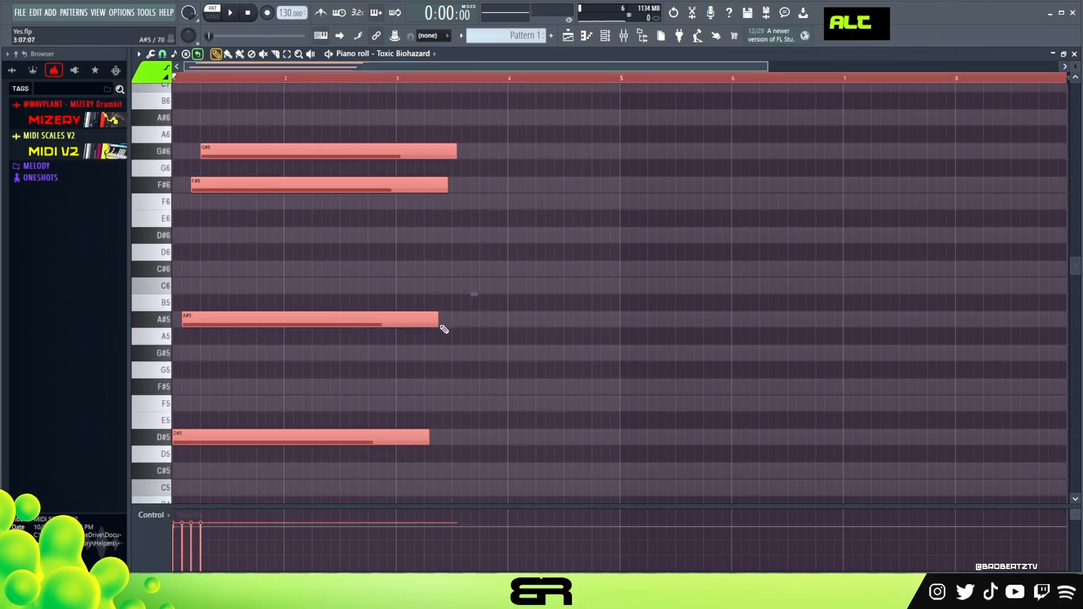
pyautogui.moveTo(439, 321); pyautogui.dragTo(320, 322)
pyautogui.press('space')
pyautogui.rightClick(395, 313)
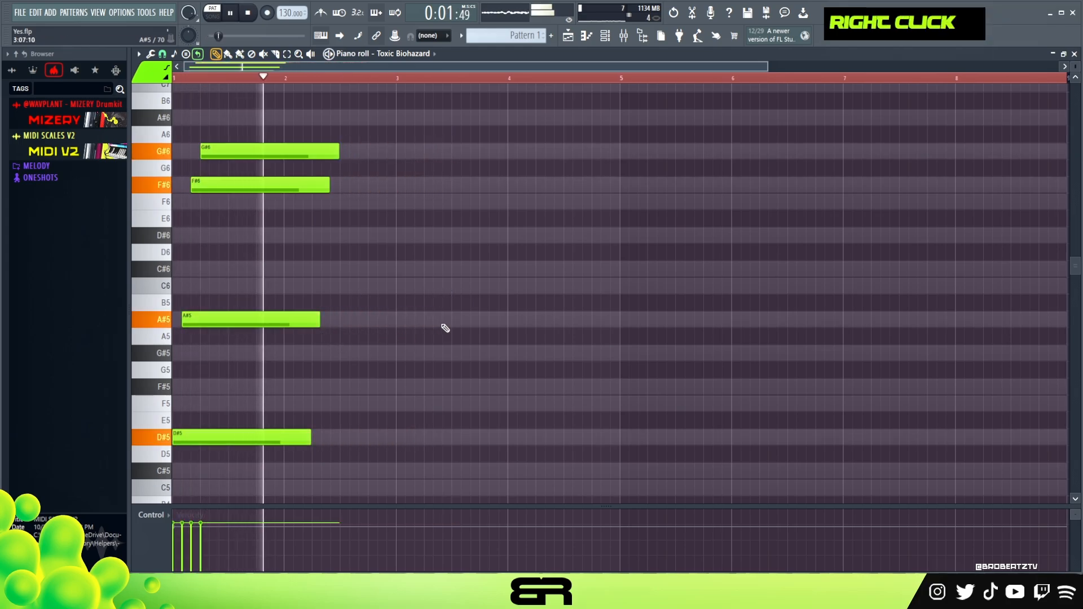
pyautogui.press('space')
# Copy the whole staggered chord to the start of bar 3.
pyautogui.hotkey('ctrl', 'a')
pyautogui.moveTo(192, 318); pyautogui.dragTo(423, 312)
pyautogui.moveTo(766, 65); pyautogui.dragTo(508, 66)
pyautogui.rightClick(565, 145)
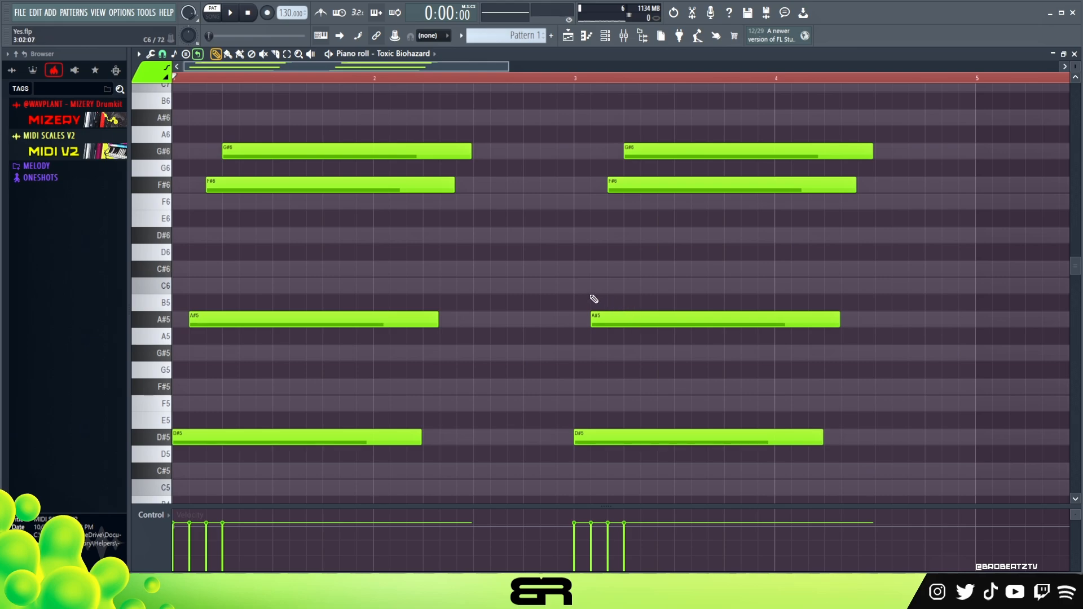
# Replace F#6 and G#6 in the bar 3 chord with copies of A#5 at C#6 and F6, keeping the 1/3-beat stagger.
pyautogui.rightClick(643, 158)
pyautogui.rightClick(649, 185)
pyautogui.keyDown('ctrl'); pyautogui.click(620, 325); pyautogui.keyUp('ctrl')
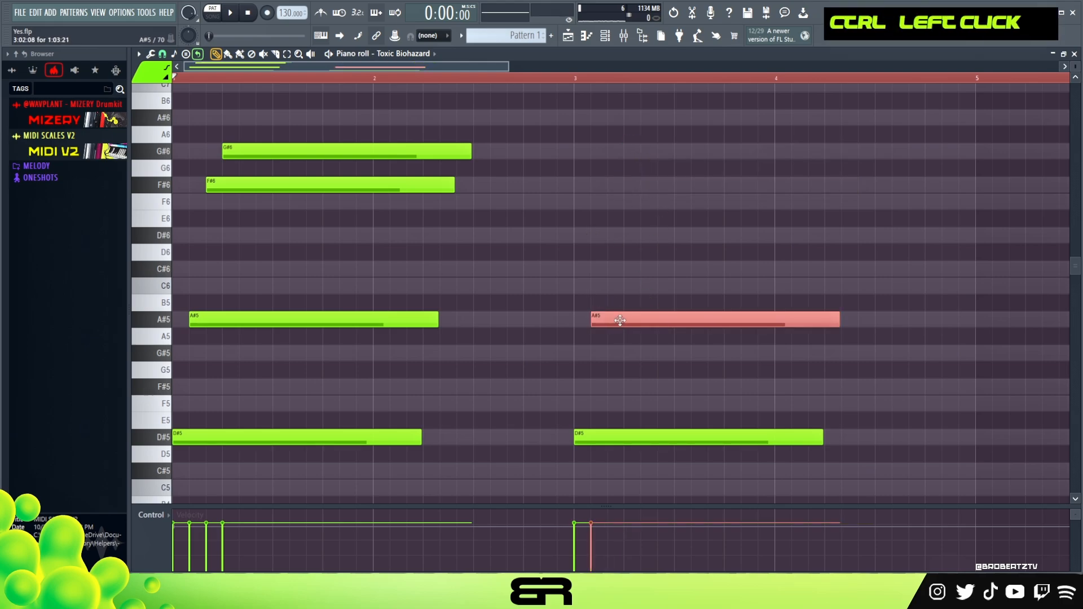
pyautogui.moveTo(619, 317); pyautogui.dragTo(622, 198)
pyautogui.moveTo(611, 271); pyautogui.dragTo(627, 269)
pyautogui.moveTo(616, 201); pyautogui.dragTo(652, 206)
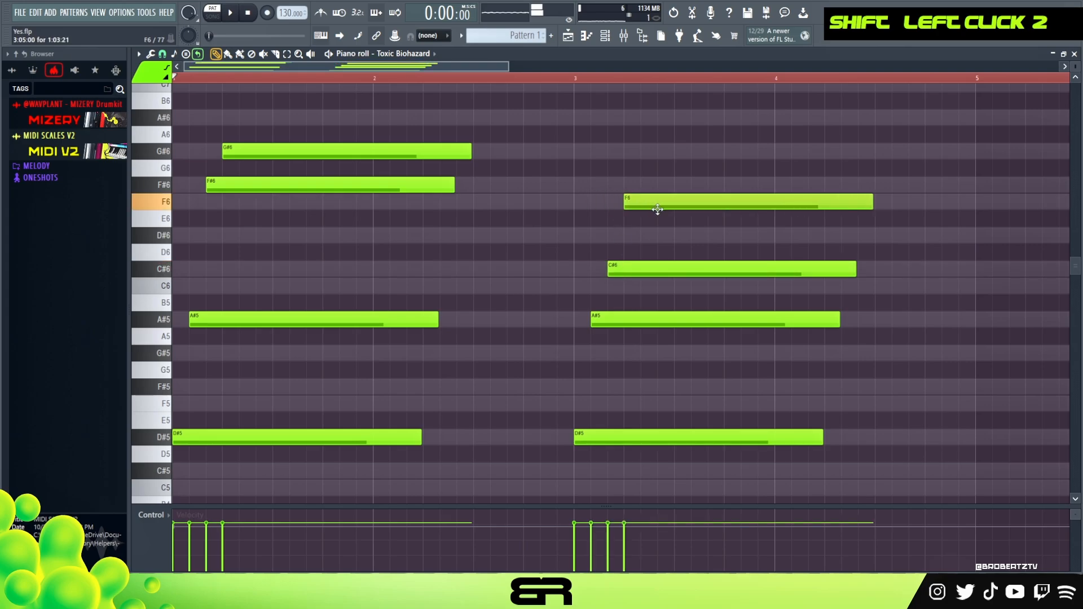
pyautogui.moveTo(527, 150); pyautogui.dragTo(851, 361)
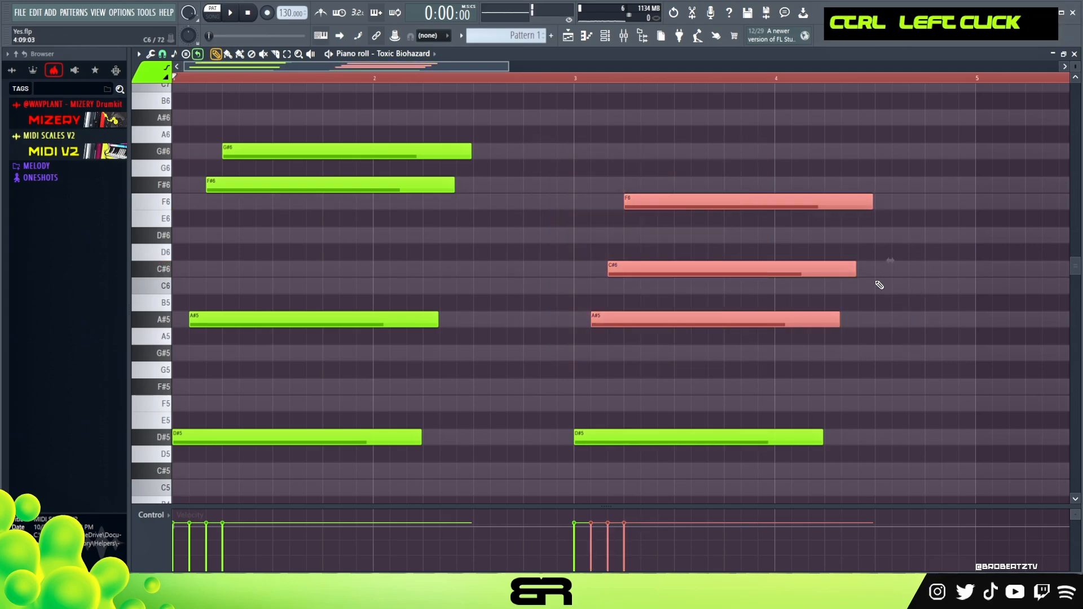
pyautogui.moveTo(883, 261); pyautogui.dragTo(802, 260)
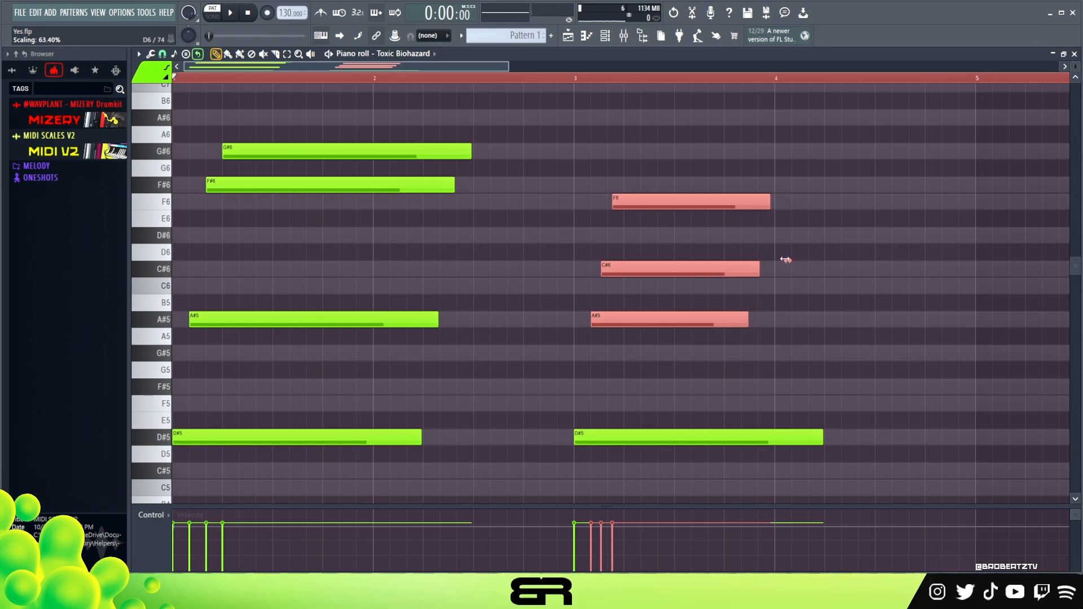
pyautogui.hotkey('ctrl', 'z')
# Scale all four notes of the bar 3 chord to half their length and spacing.
pyautogui.moveTo(558, 193); pyautogui.dragTo(835, 443)
pyautogui.moveTo(895, 310); pyautogui.dragTo(754, 317)
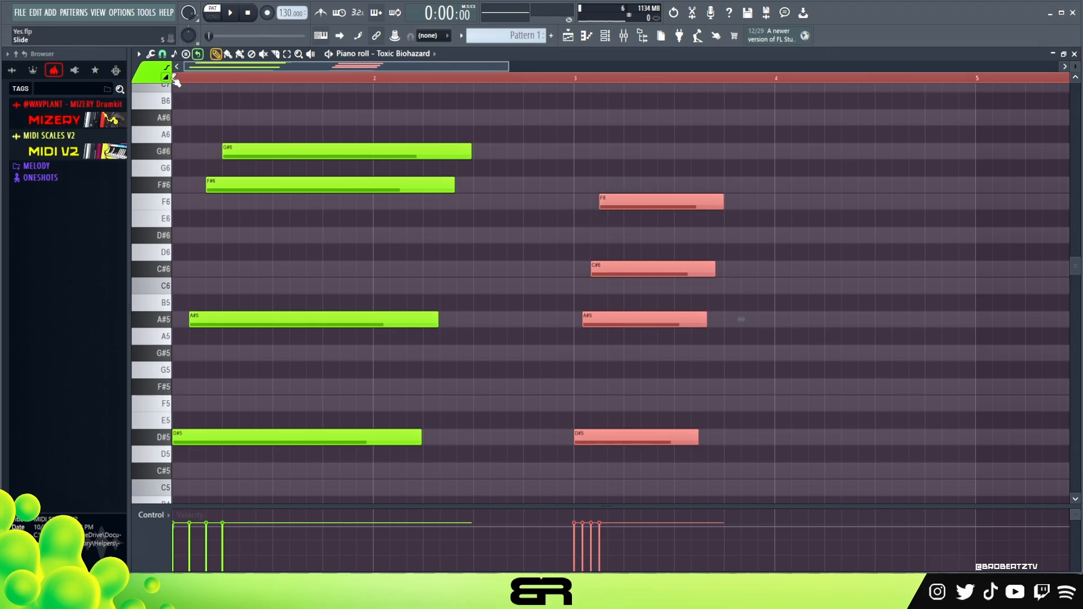
# Set the grid snap to 1/3 beat and lengthen all four bar 3 chord notes to about 1.25 bars.
pyautogui.click(161, 55)
pyautogui.click(186, 202)
pyautogui.click(162, 54)
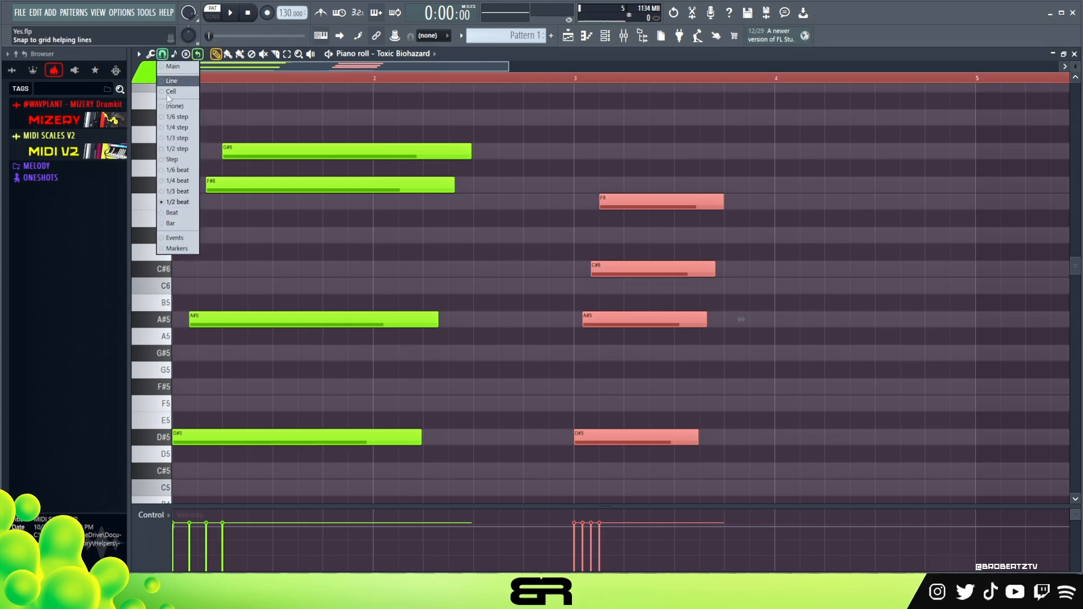
pyautogui.click(181, 191)
pyautogui.rightClick(637, 137)
pyautogui.moveTo(739, 151); pyautogui.dragTo(674, 485)
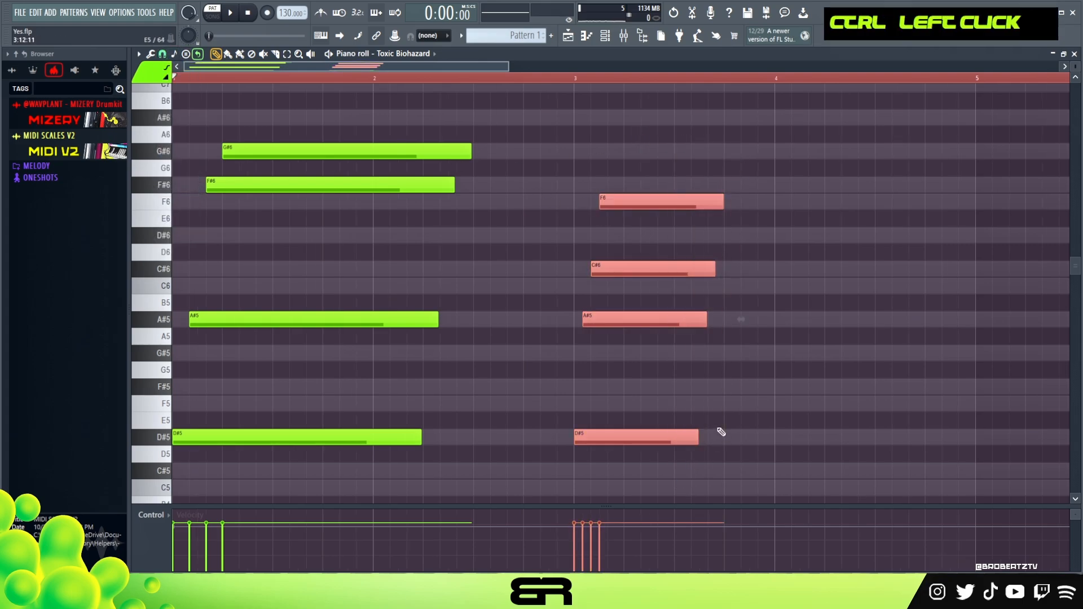
pyautogui.moveTo(701, 437); pyautogui.dragTo(824, 438)
pyautogui.rightClick(848, 365)
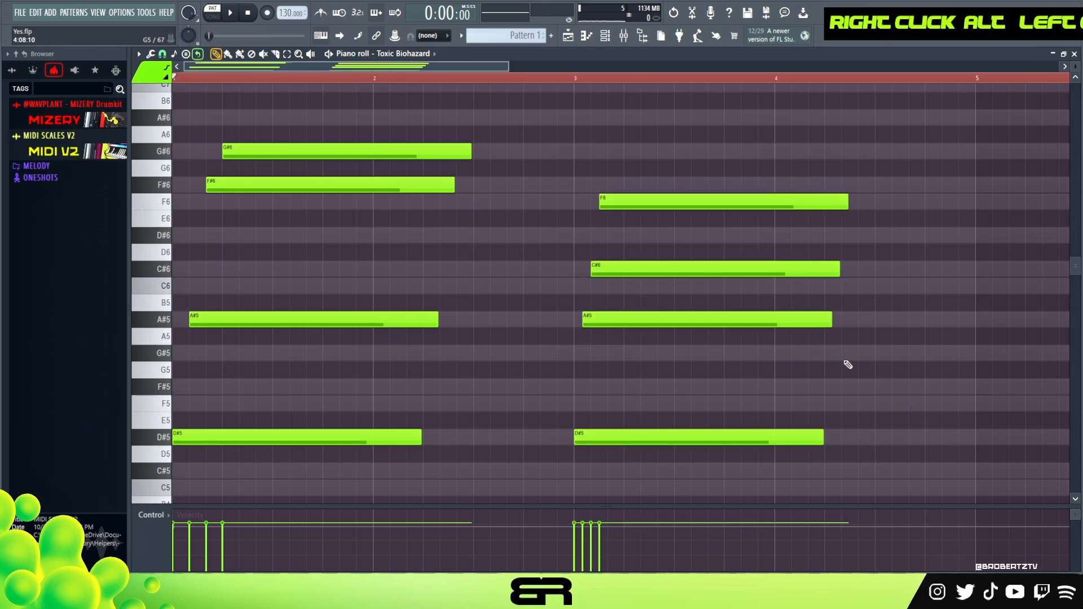
# Play the two-chord progression from the start to check the timing of the bar 3 chord.
pyautogui.doubleClick(252, 82)
pyautogui.press('space')
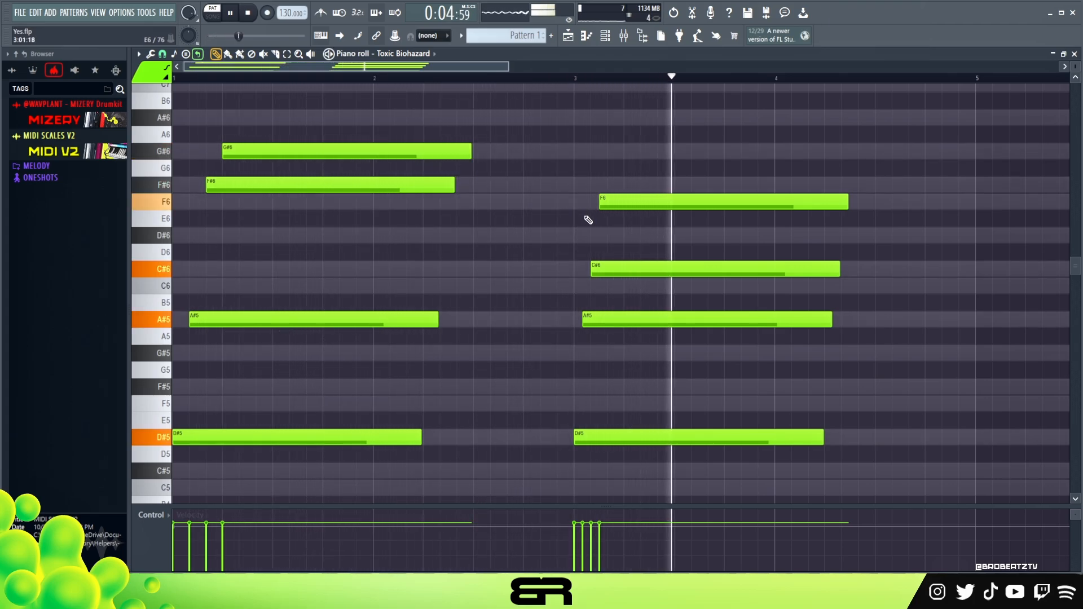
pyautogui.press('space')
pyautogui.press('space')
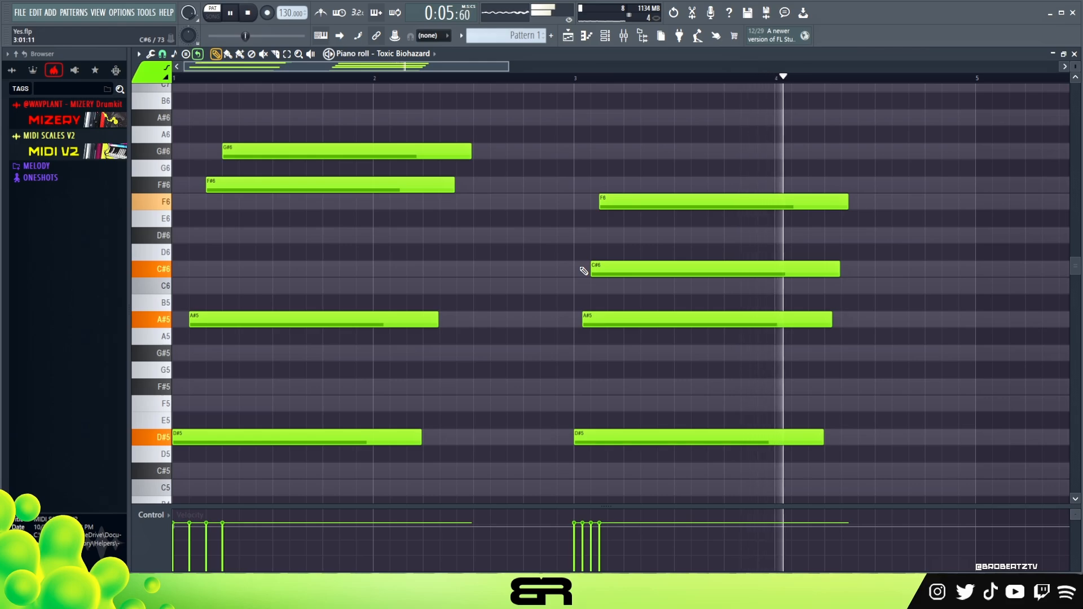
pyautogui.press('space')
pyautogui.press('space')
pyautogui.press('space')
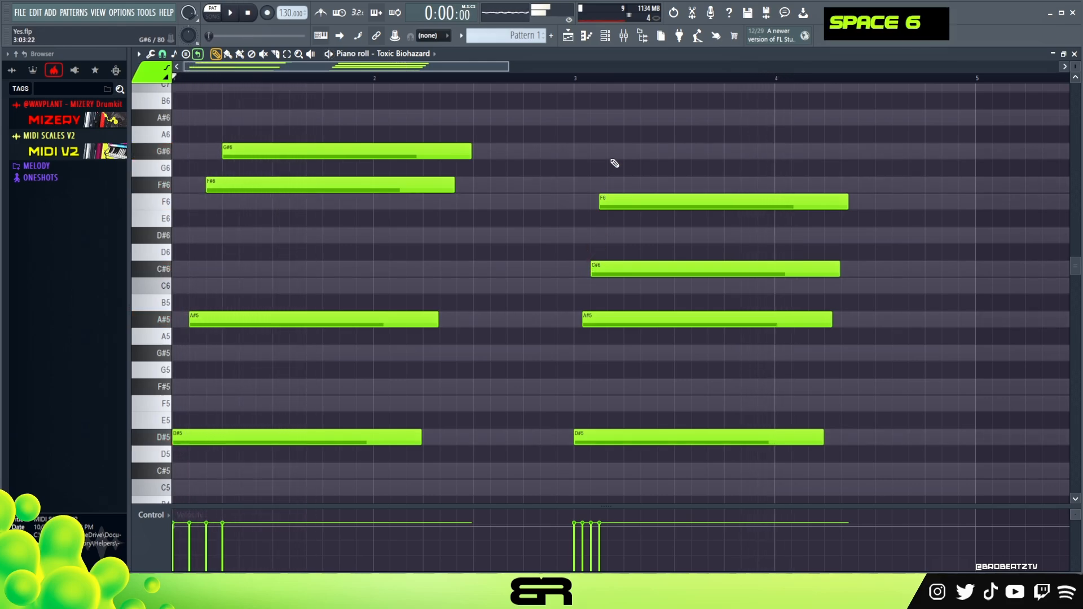
# Nudge the bar 3 chord's A#5, C#6 and F6 progressively later to widen the stagger, and play the result.
pyautogui.keyDown('ctrl'); pyautogui.moveTo(576, 150); pyautogui.dragTo(638, 347); pyautogui.keyUp('ctrl')
pyautogui.keyDown('shift'); pyautogui.scroll(-5, 638, 347); pyautogui.keyUp('shift')
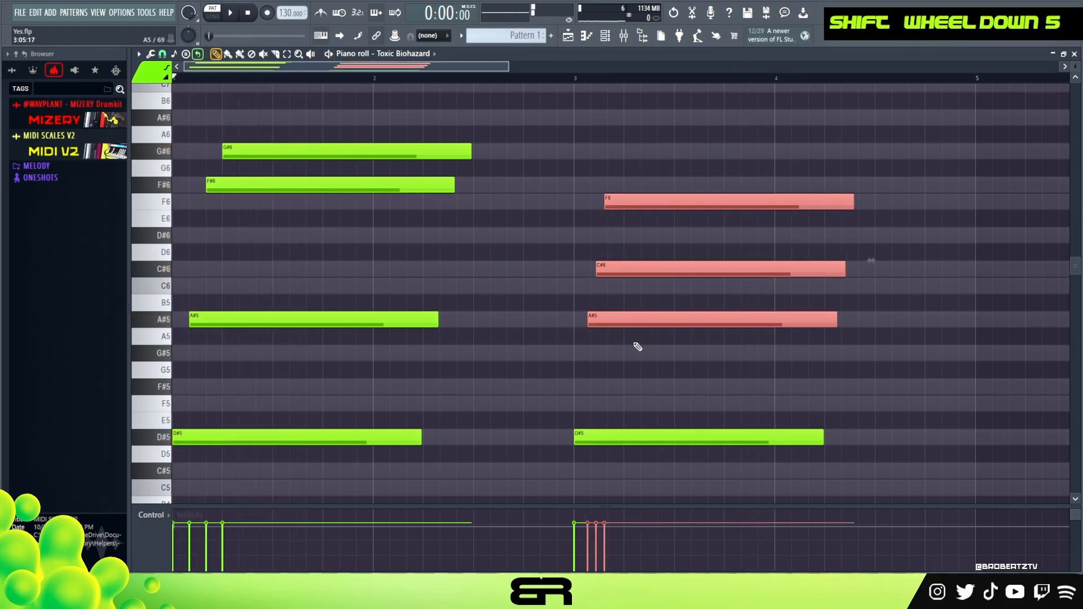
pyautogui.keyDown('shift'); pyautogui.scroll(-6, 686, 288); pyautogui.keyUp('shift')
pyautogui.keyDown('ctrl'); pyautogui.moveTo(579, 133); pyautogui.dragTo(639, 225); pyautogui.keyUp('ctrl')
pyautogui.keyDown('shift'); pyautogui.scroll(-5, 666, 226); pyautogui.keyUp('shift')
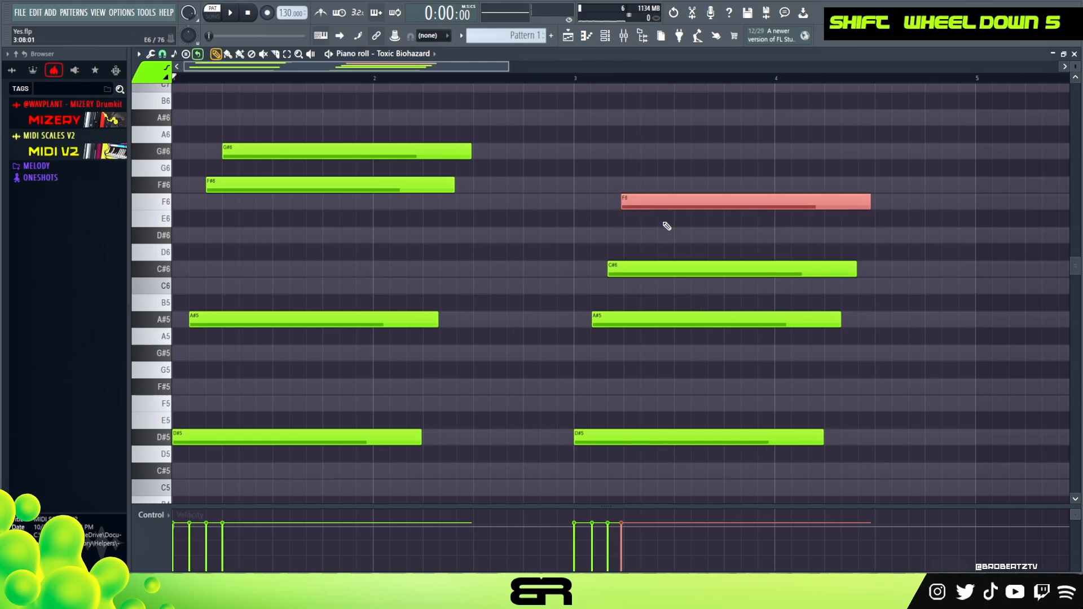
pyautogui.click(565, 85)
pyautogui.press('space')
pyautogui.rightClick(566, 86)
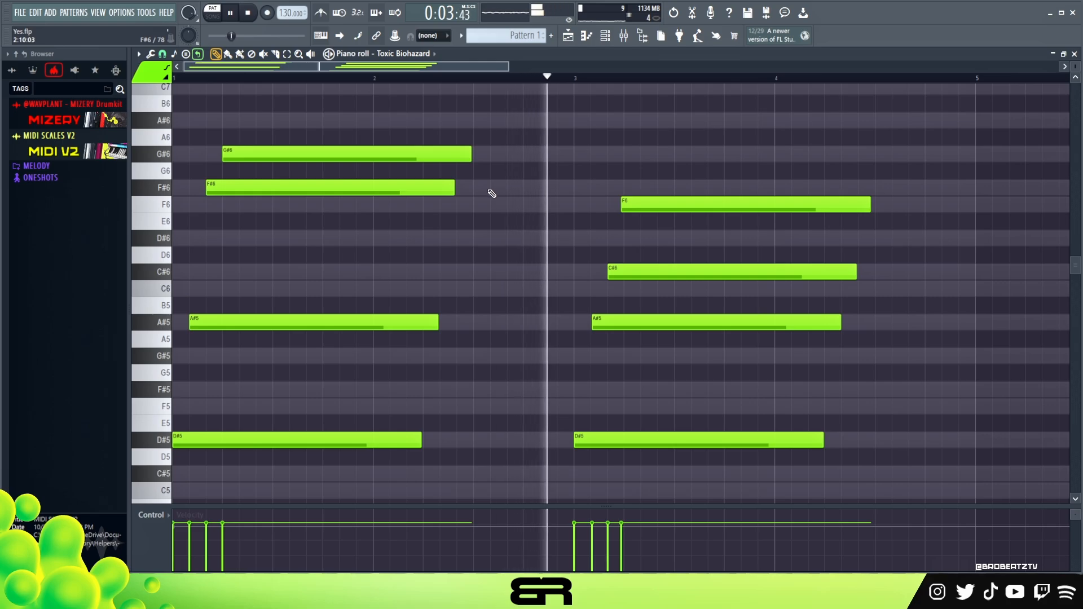
pyautogui.press('space')
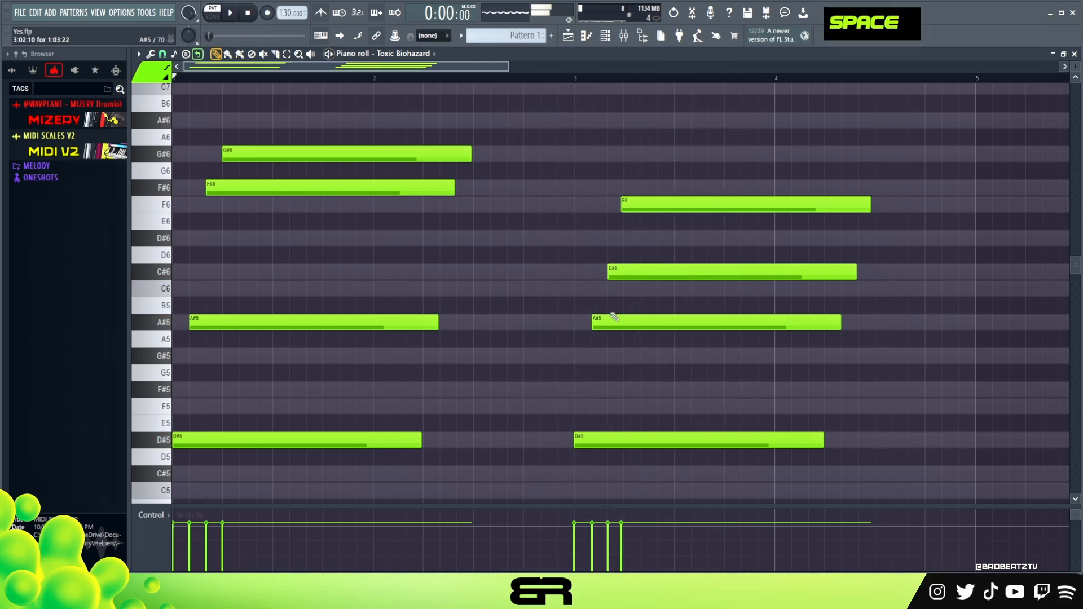
# Fine-tune the bar 3 stagger by nudging A#5 slightly earlier and F6 slightly later, and play it back.
pyautogui.keyDown('shift'); pyautogui.scroll(1, 615, 336); pyautogui.keyUp('shift')
pyautogui.rightClick(616, 336)
pyautogui.keyDown('ctrl'); pyautogui.click(643, 206); pyautogui.keyUp('ctrl')
pyautogui.keyDown('shift'); pyautogui.scroll(-4, 643, 207); pyautogui.keyUp('shift')
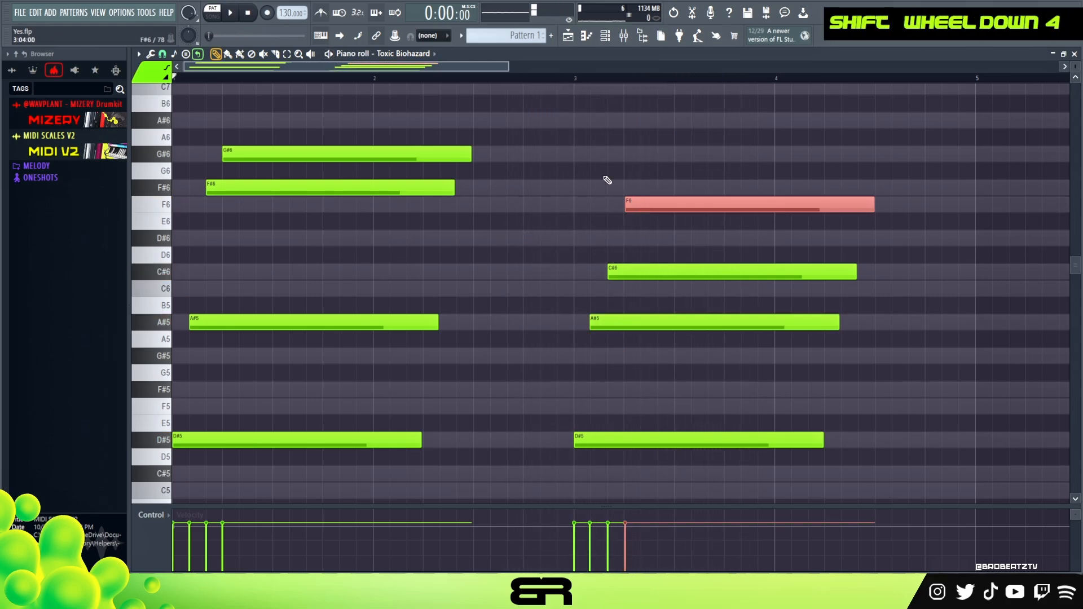
pyautogui.press('space')
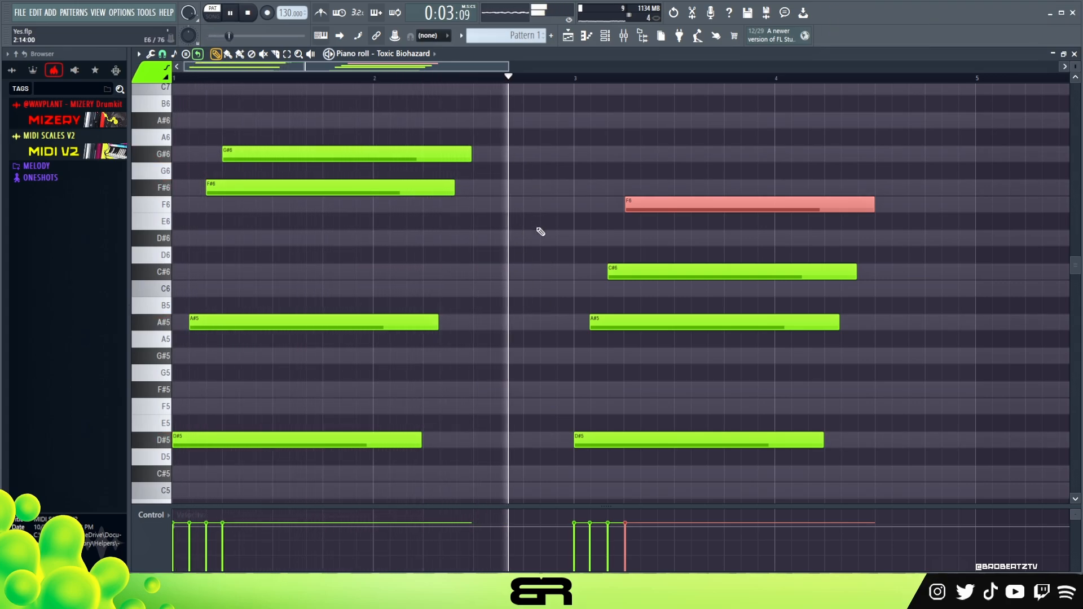
pyautogui.press('space')
# Tighten the bar 3 chord's stagger by nudging C#6, F6 and A#5 earlier.
pyautogui.moveTo(600, 130); pyautogui.dragTo(638, 276)
pyautogui.keyDown('shift'); pyautogui.scroll(4, 637, 277); pyautogui.keyUp('shift')
pyautogui.keyDown('ctrl'); pyautogui.click(630, 204); pyautogui.keyUp('ctrl')
pyautogui.keyDown('shift'); pyautogui.scroll(2, 630, 206); pyautogui.keyUp('shift')
pyautogui.keyDown('ctrl'); pyautogui.click(618, 321); pyautogui.keyUp('ctrl')
pyautogui.keyDown('shift'); pyautogui.scroll(3, 619, 321); pyautogui.keyUp('shift')
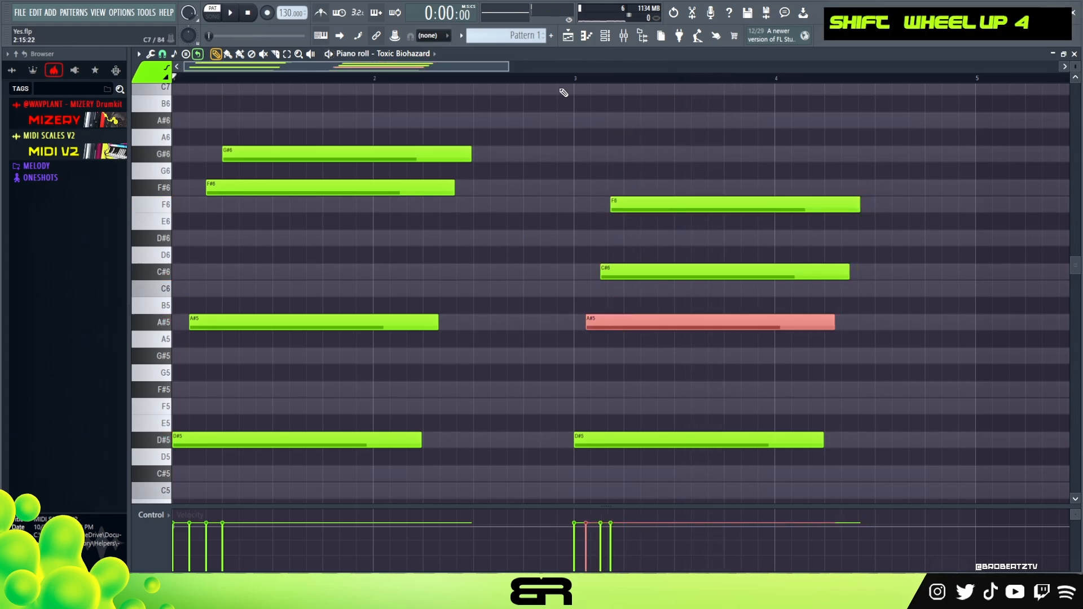
# Play from late in bar 2 and nudge the bar 3 chord's F6 slightly later.
pyautogui.click(544, 78)
pyautogui.press('space')
pyautogui.press('space')
pyautogui.moveTo(628, 204); pyautogui.dragTo(633, 226)
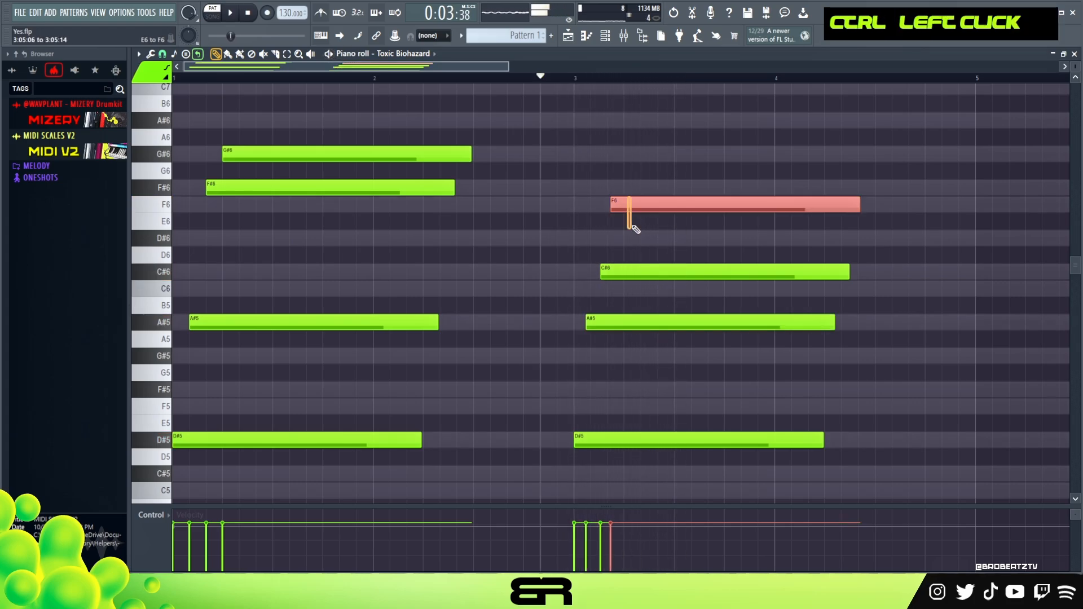
pyautogui.press('space')
pyautogui.keyDown('shift'); pyautogui.scroll(-2, 634, 227); pyautogui.keyUp('shift')
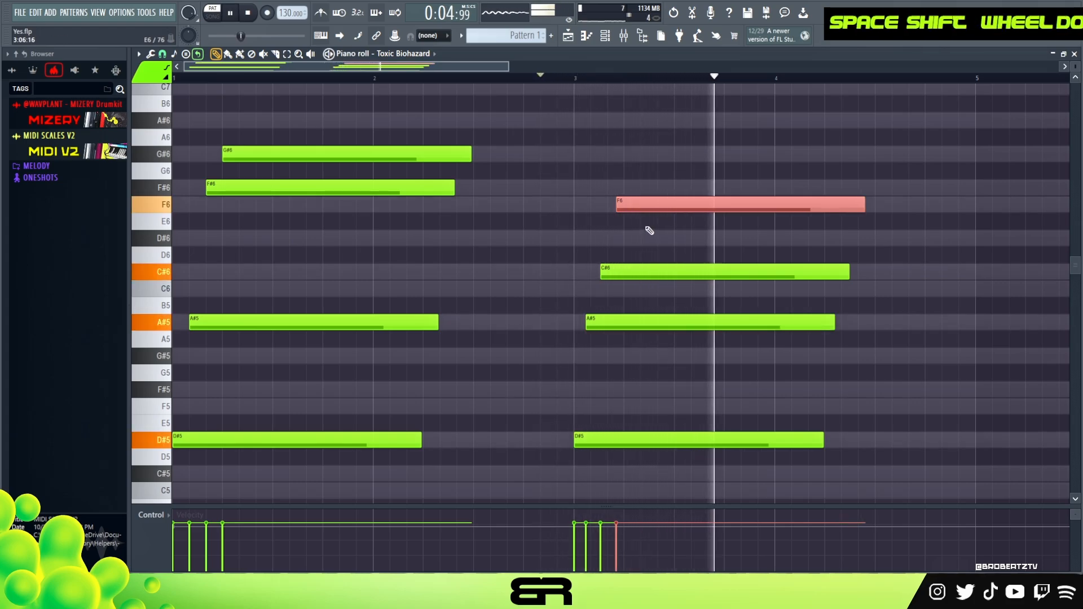
pyautogui.press('space')
# Replay the progression and shift the bar 3 F6 a tiny amount further along.
pyautogui.press('space')
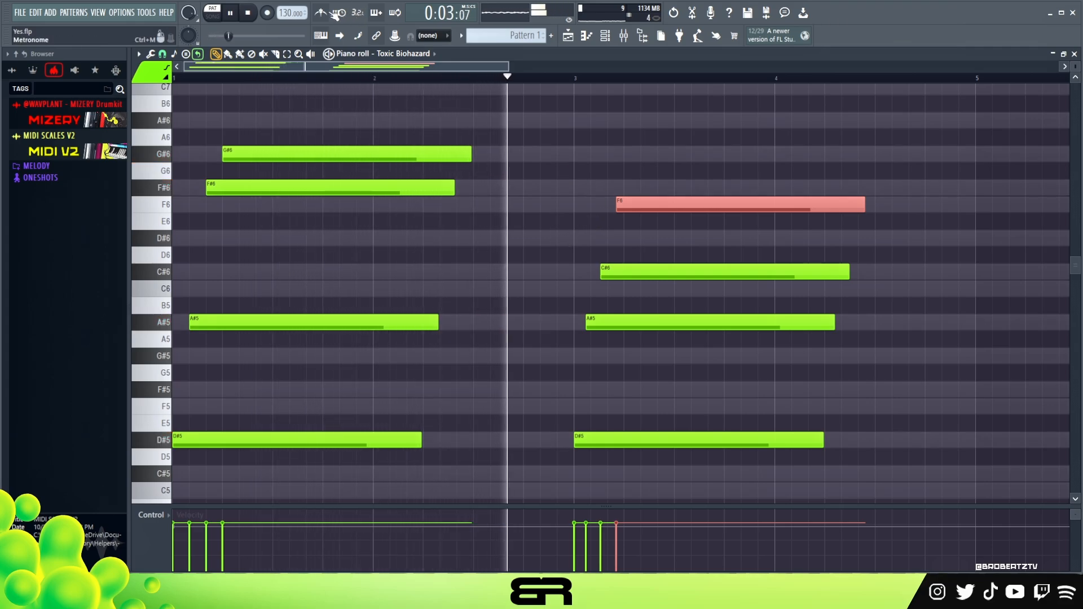
pyautogui.rightClick(568, 194)
pyautogui.keyDown('ctrl'); pyautogui.click(625, 213); pyautogui.keyUp('ctrl')
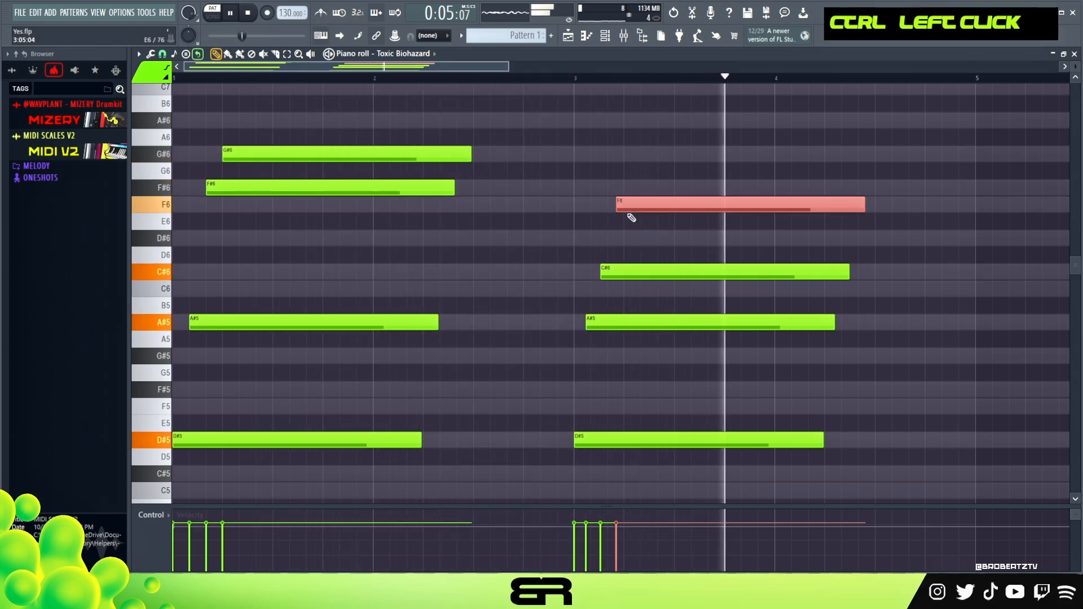
pyautogui.scroll(-1, 625, 212)
pyautogui.press('space')
pyautogui.rightClick(651, 233)
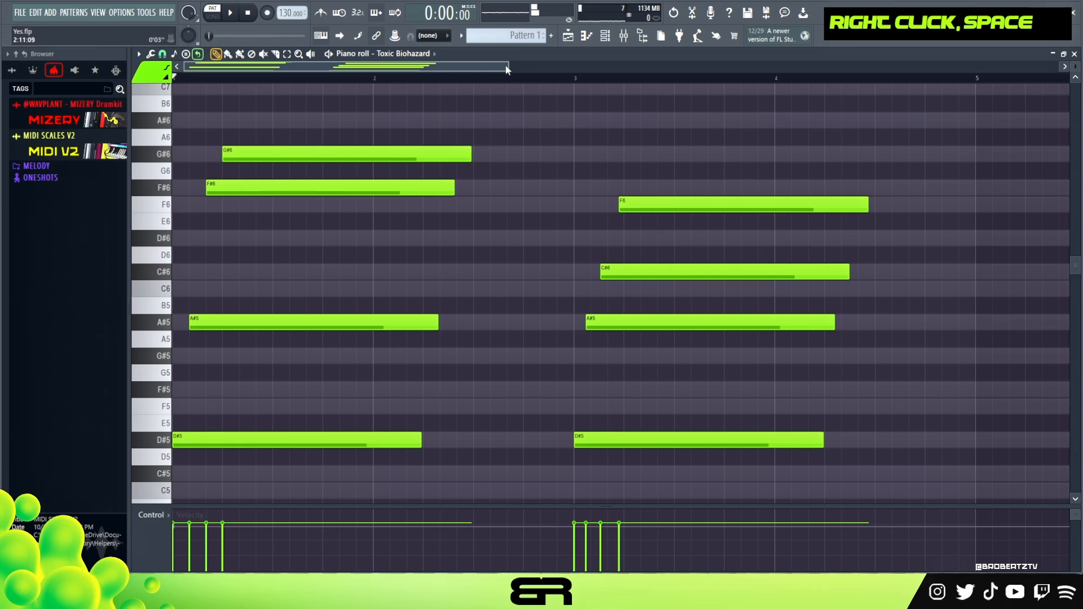
# Copy both chords four bars along so the progression repeats from bar 5 to bar 8.
pyautogui.hotkey('ctrl', 'a')
pyautogui.moveTo(209, 440); pyautogui.dragTo(1011, 401)
pyautogui.keyDown('ctrl'); pyautogui.keyDown('shift'); pyautogui.rightClick(971, 396); pyautogui.keyUp('shift'); pyautogui.keyUp('ctrl')
pyautogui.keyDown('ctrl'); pyautogui.rightClick(738, 298); pyautogui.keyUp('ctrl')
pyautogui.rightClick(624, 157)
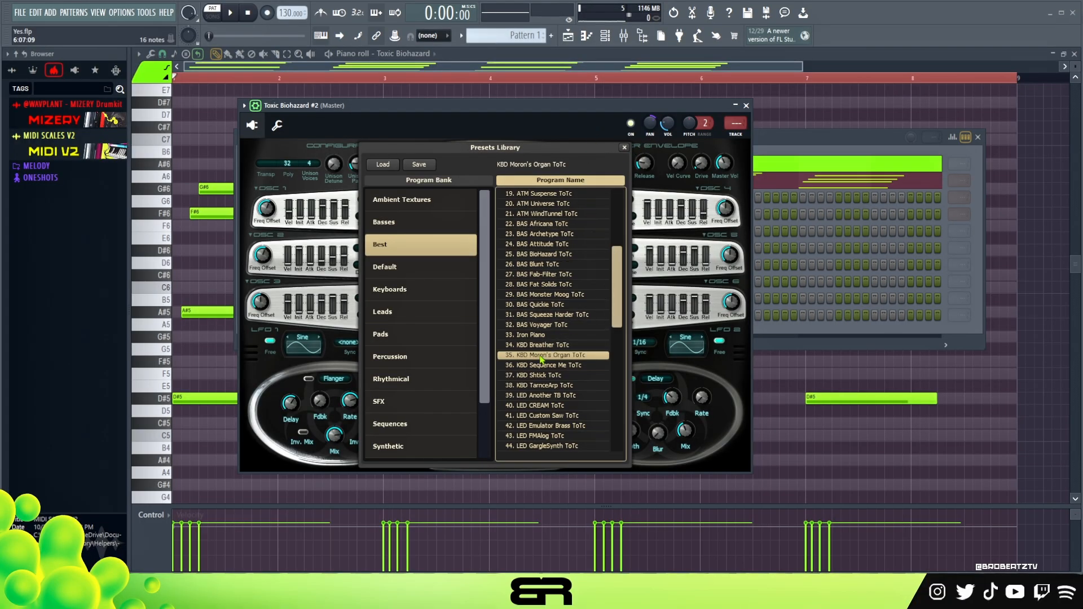
# Audition the KBD Moron's Organ preset on Toxic Biohazard #2 and close the presets library.
pyautogui.moveTo(571, 106); pyautogui.dragTo(575, 102)
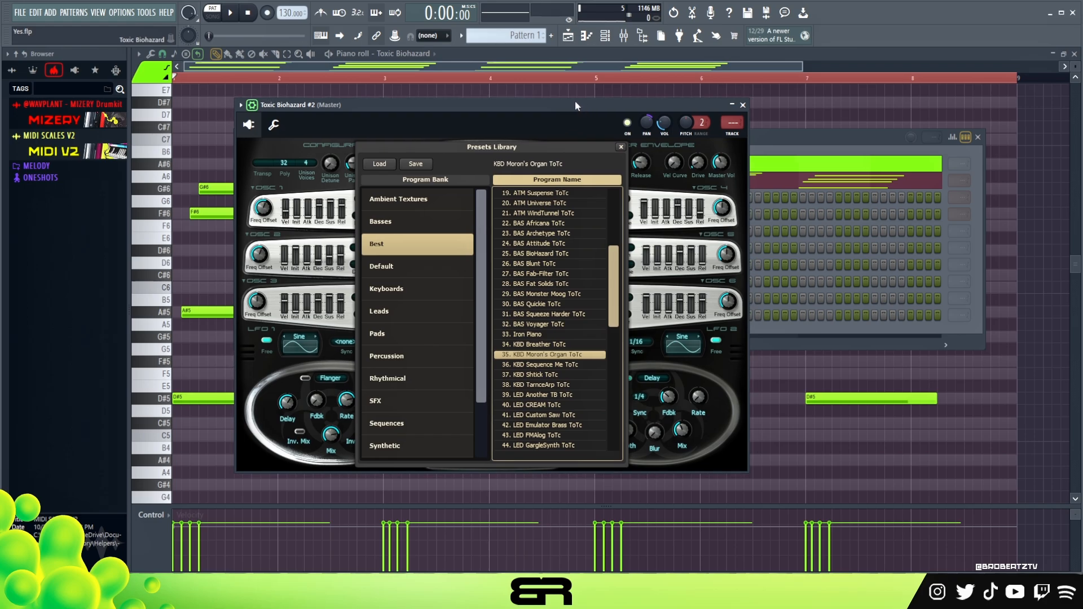
pyautogui.press('v')
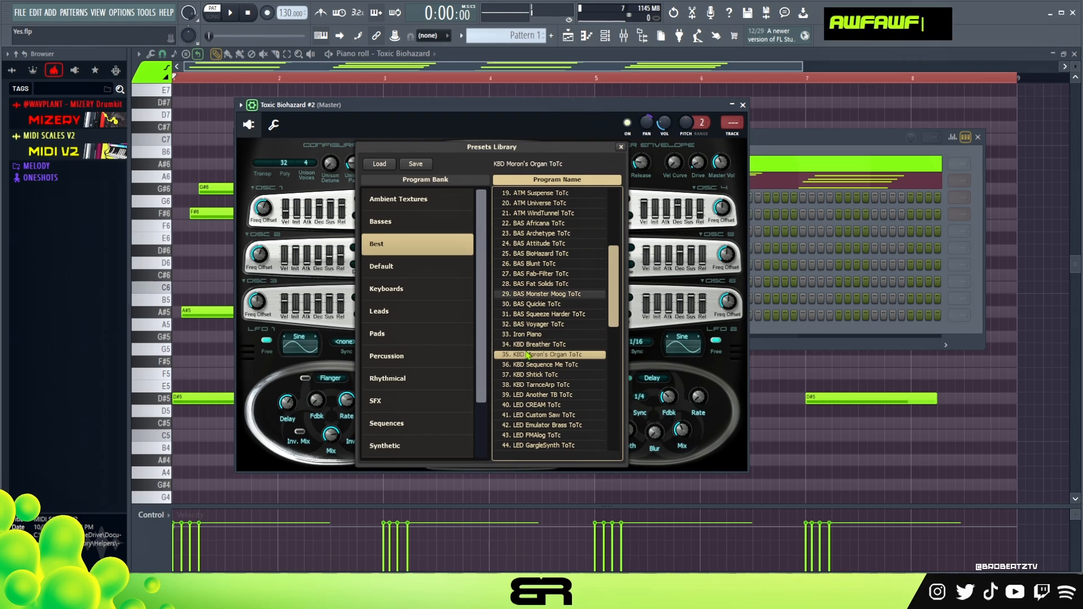
pyautogui.click(622, 147)
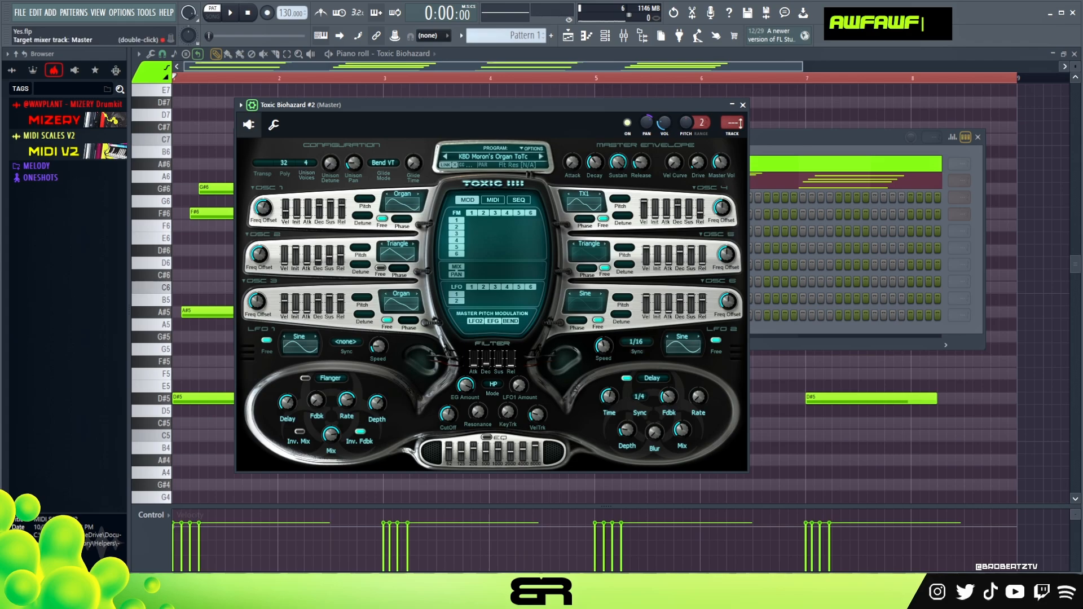
pyautogui.moveTo(658, 124); pyautogui.dragTo(658, 120)
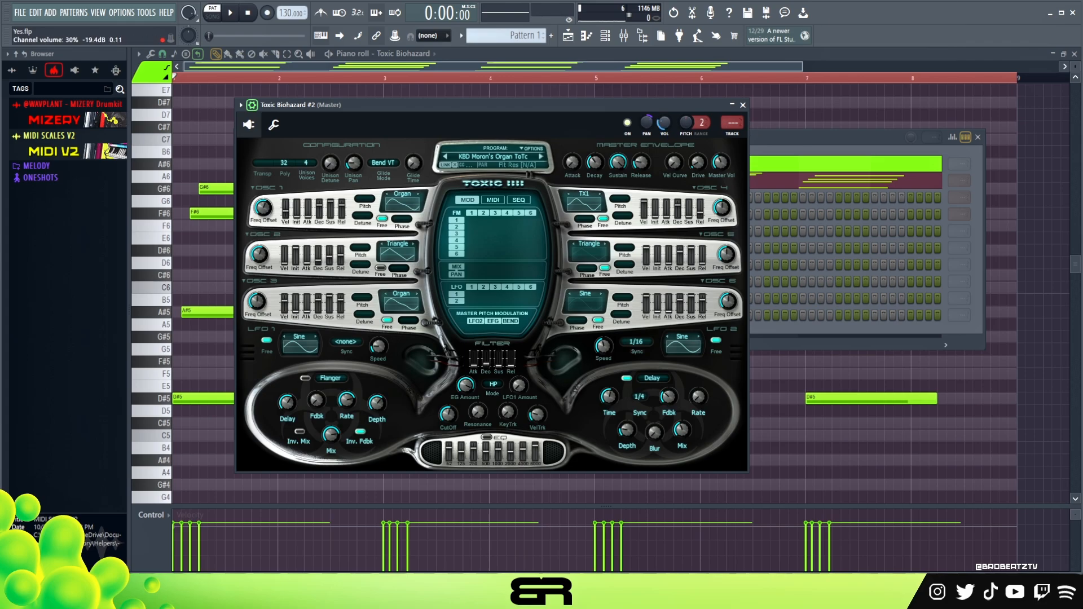
# Copy the Toxic Biohazard channel's chord notes into the Toxic Biohazard #2 channel.
pyautogui.click(790, 148)
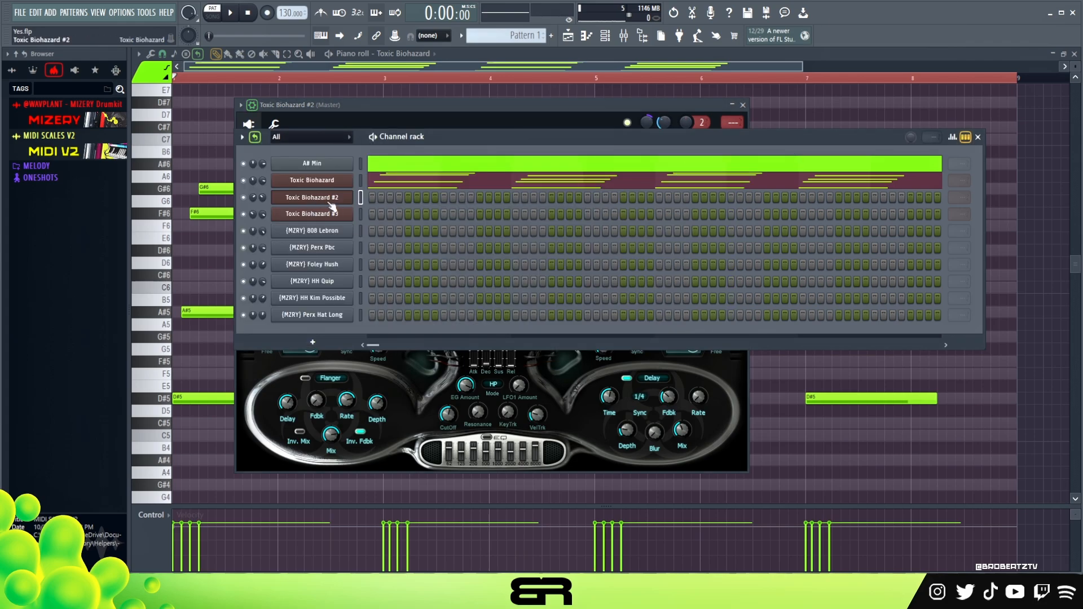
pyautogui.rightClick(860, 457)
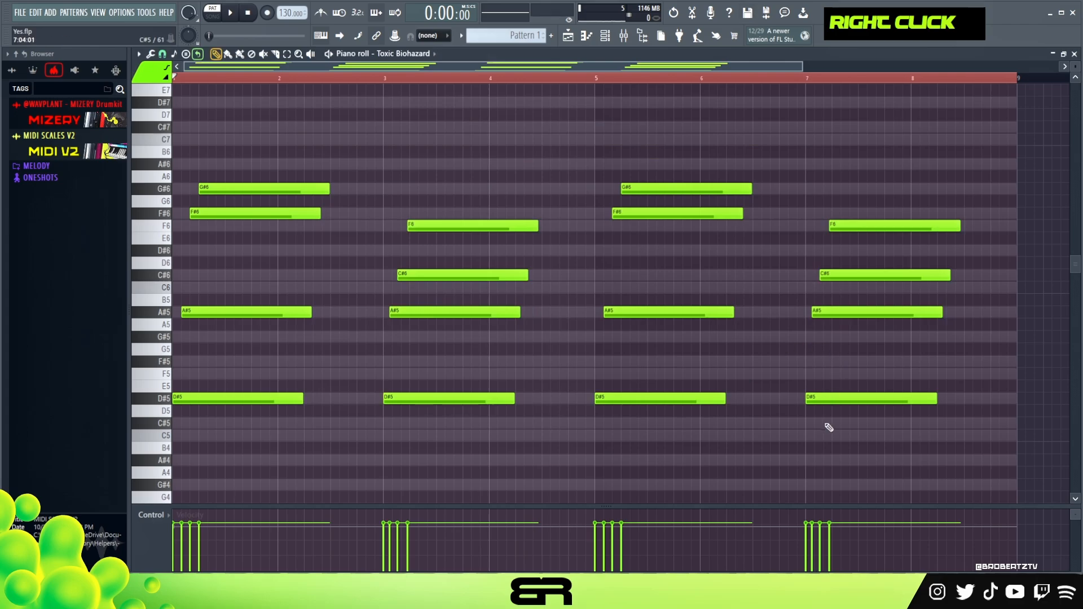
pyautogui.click(619, 40)
pyautogui.rightClick(314, 179)
pyautogui.rightClick(310, 203)
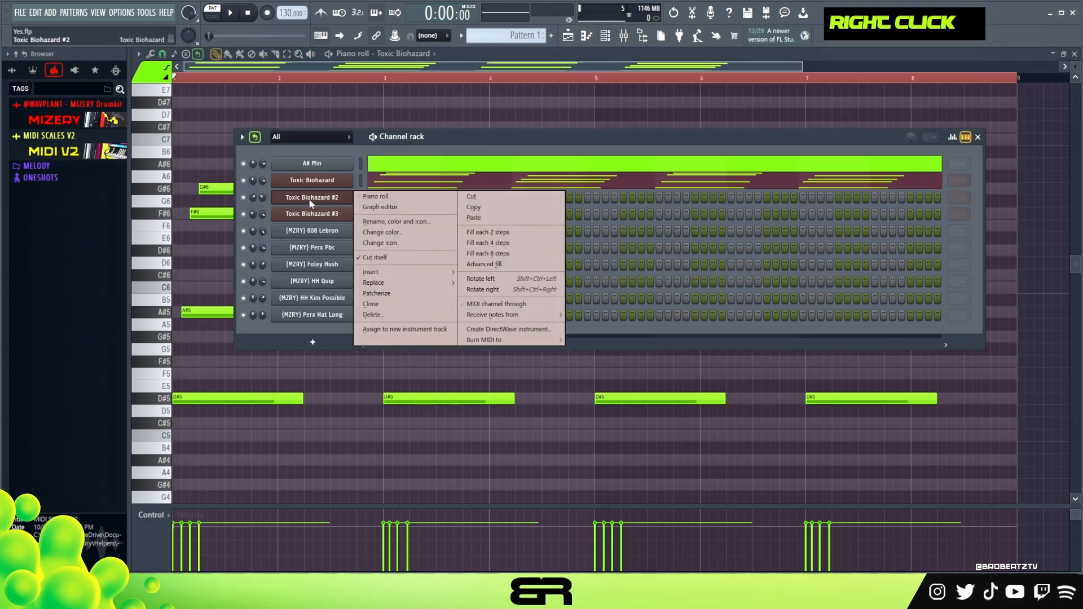
pyautogui.click(474, 217)
pyautogui.click(978, 136)
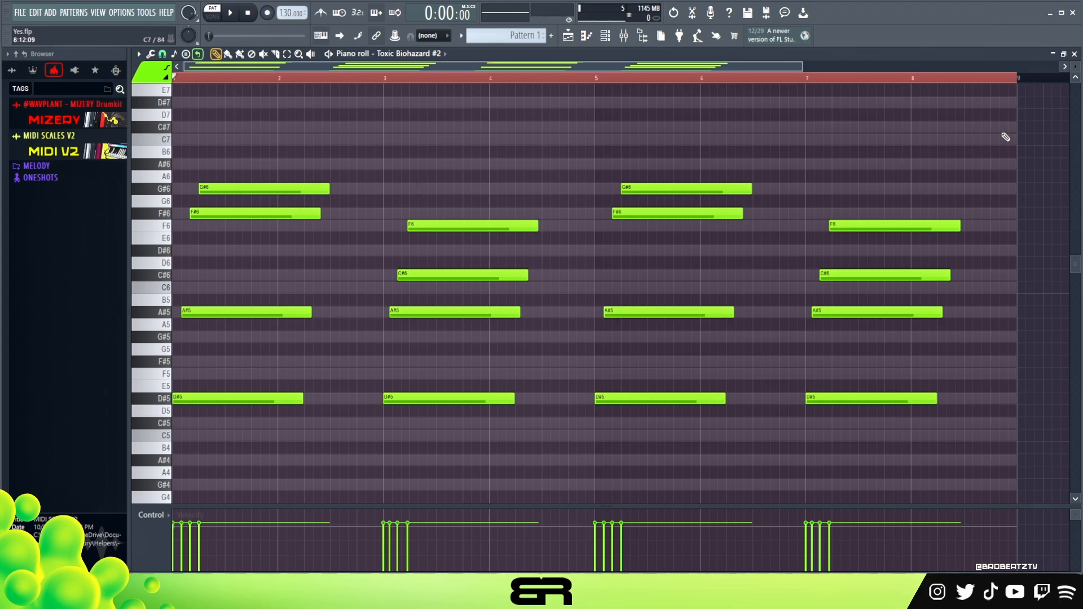
# Delete all notes of the chords at bars 7 and 5 from the Toxic Biohazard #2 pattern.
pyautogui.scroll(1, 1076, 68)
pyautogui.rightClick(887, 437)
pyautogui.rightClick(874, 319)
pyautogui.rightClick(865, 269)
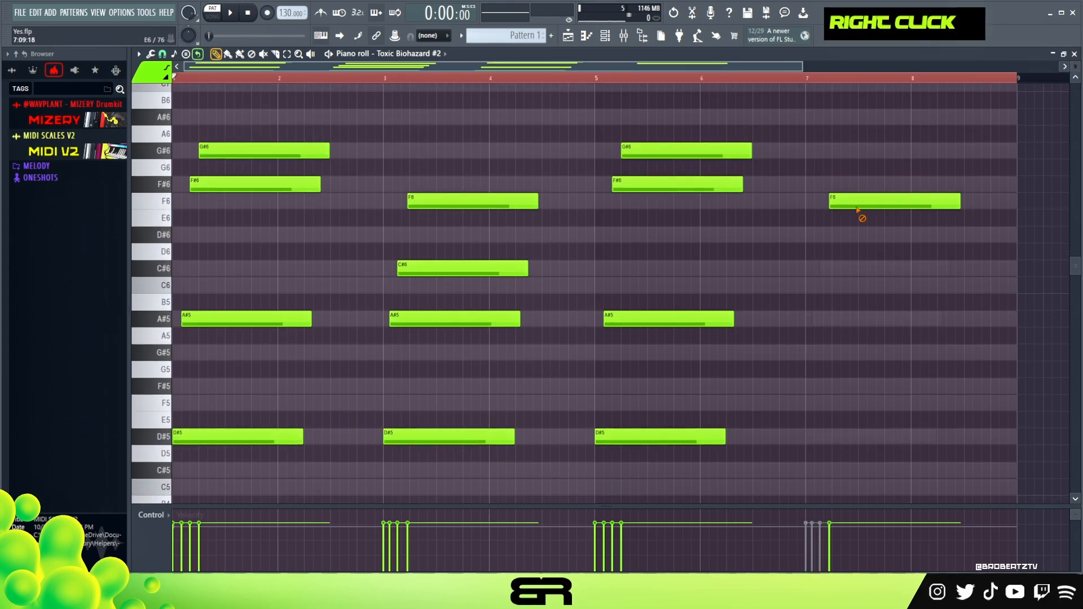
pyautogui.rightClick(858, 203)
pyautogui.rightClick(694, 150)
pyautogui.rightClick(688, 184)
pyautogui.rightClick(687, 319)
pyautogui.rightClick(689, 437)
pyautogui.scroll(2, 209, 81)
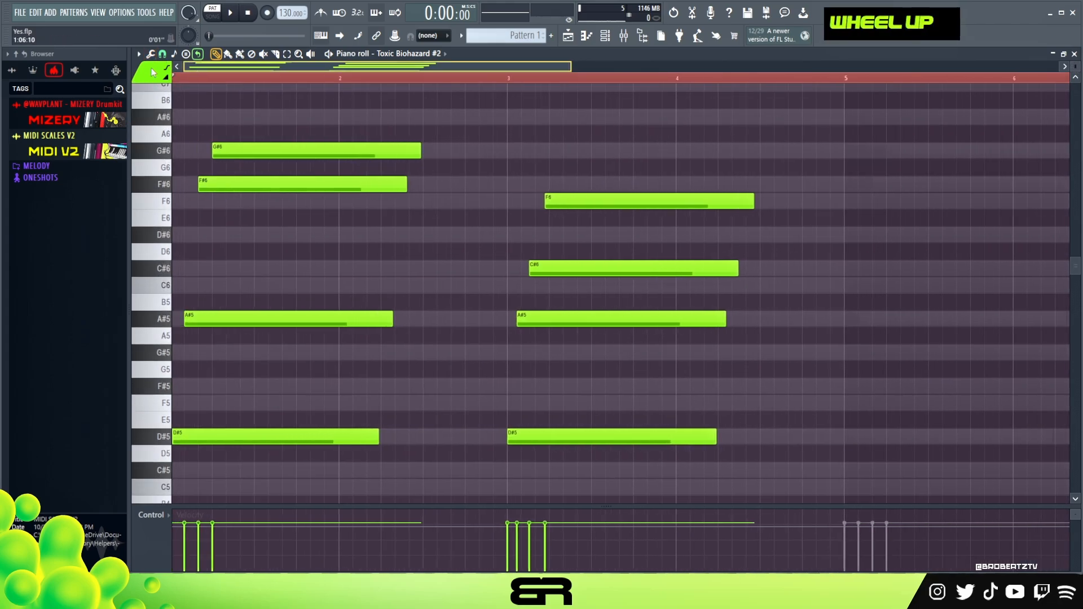
# Play the start of the Toxic Biohazard #2 part several times to check the first chord.
pyautogui.press('space')
pyautogui.press('space')
pyautogui.press('space')
pyautogui.press('space')
pyautogui.press('space')
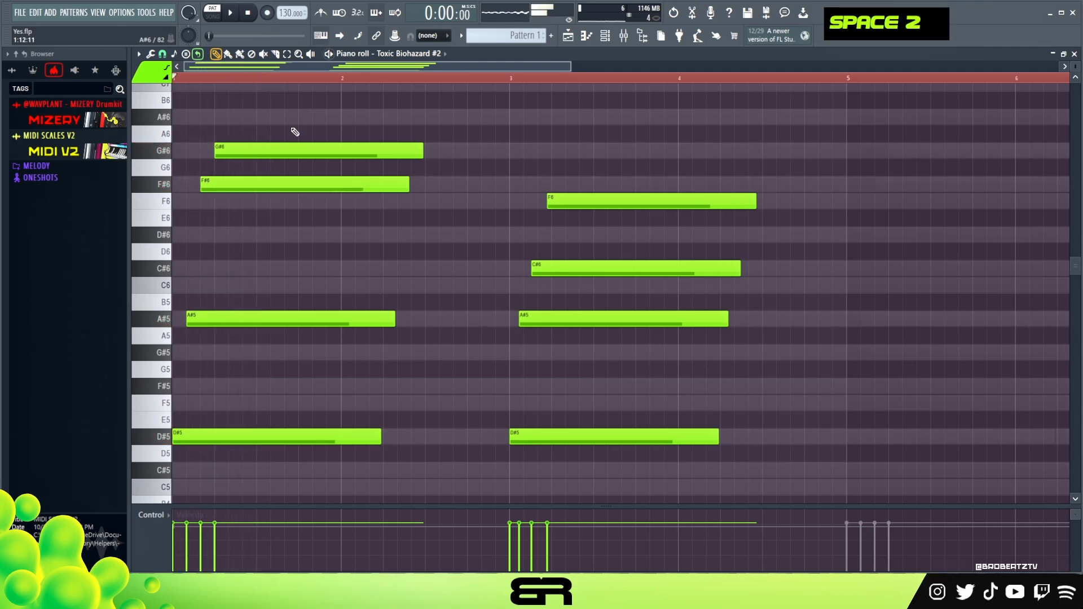
pyautogui.press('space')
# Add an F6 note about 1.25 bars long on beat 3 of bar 1 and play it.
pyautogui.keyDown('shift'); pyautogui.click(259, 206); pyautogui.keyUp('shift')
pyautogui.press('space')
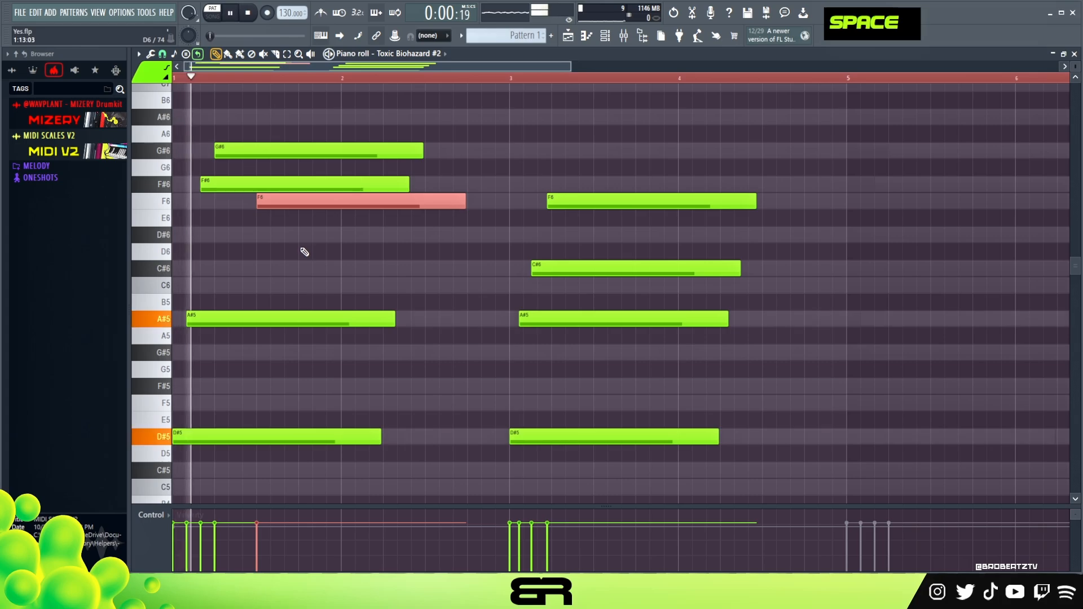
pyautogui.press('space')
# Copy the bar 1 D#5 and A#5 notes one bar later and shorten all four to about 0.75 bar.
pyautogui.moveTo(395, 308); pyautogui.dragTo(388, 432)
pyautogui.moveTo(305, 278); pyautogui.dragTo(446, 442)
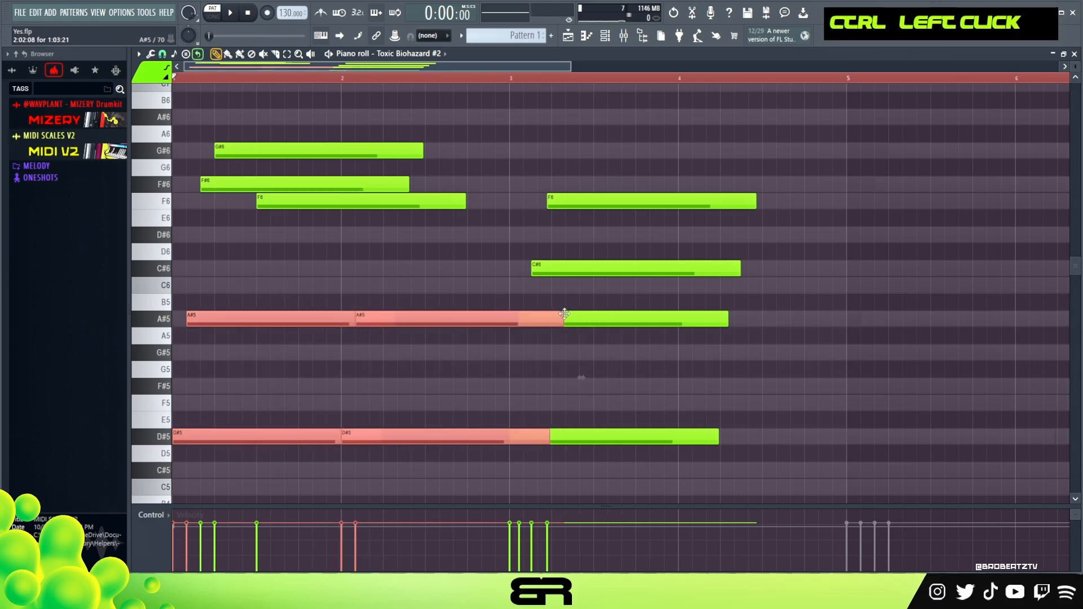
pyautogui.moveTo(564, 313); pyautogui.dragTo(484, 321)
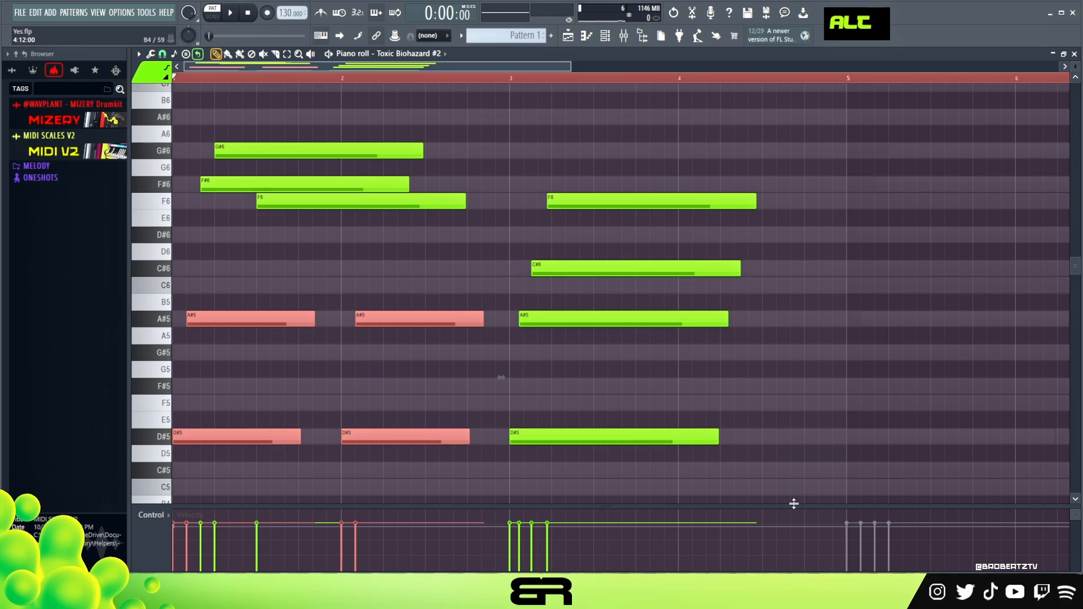
# Shrink the velocity lane and enlarge the note rows to give the notes more room.
pyautogui.moveTo(794, 503); pyautogui.dragTo(786, 530)
pyautogui.scroll(1, 1075, 67)
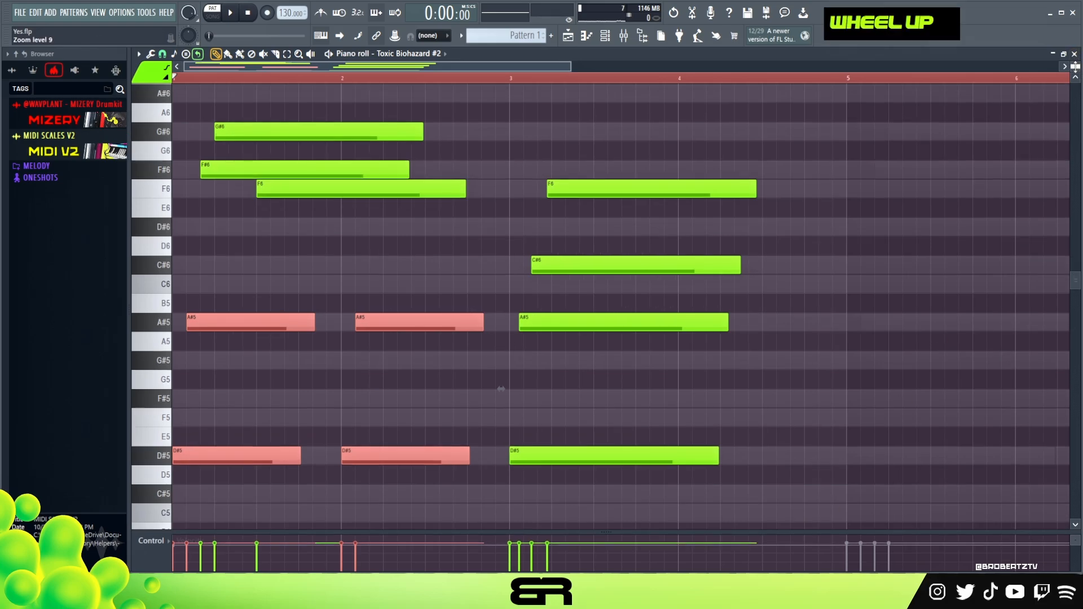
pyautogui.scroll(1, 1075, 66)
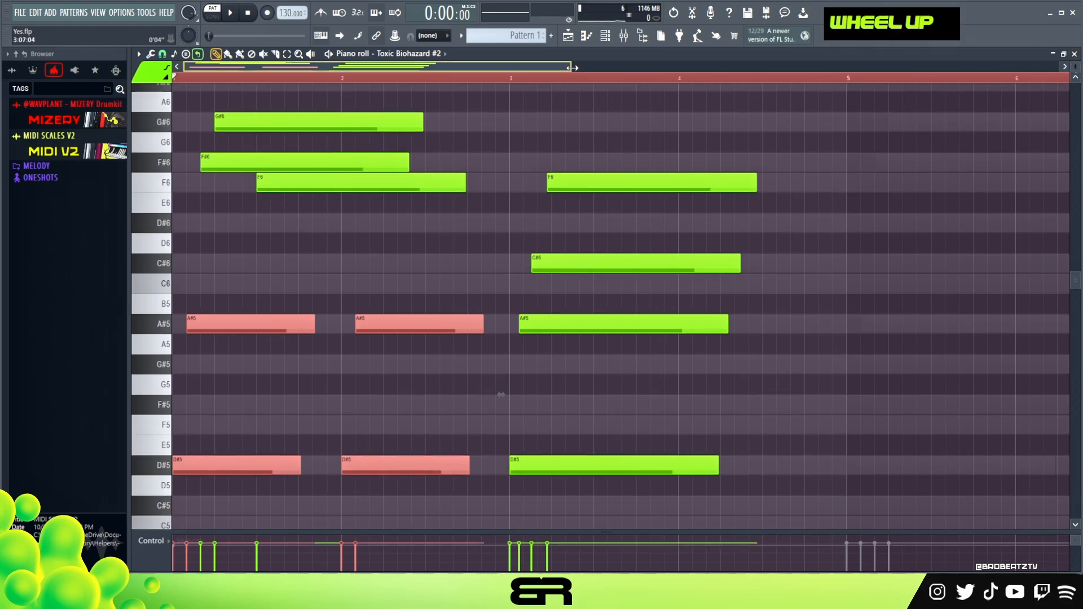
# Move the bar 2 A#5 note to beat 2 and add a C#6 note about 0.5 bar long on beat 3.
pyautogui.scroll(1, 572, 67)
pyautogui.rightClick(417, 324)
pyautogui.keyDown('ctrl'); pyautogui.click(402, 323); pyautogui.keyUp('ctrl')
pyautogui.moveTo(402, 323); pyautogui.dragTo(510, 255)
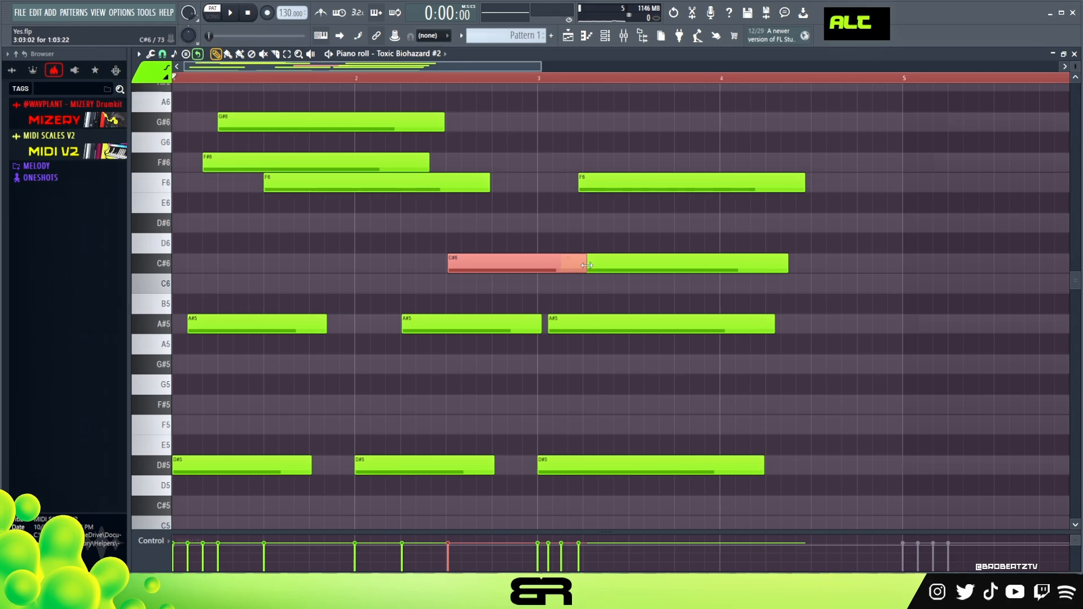
pyautogui.moveTo(535, 268); pyautogui.dragTo(533, 269)
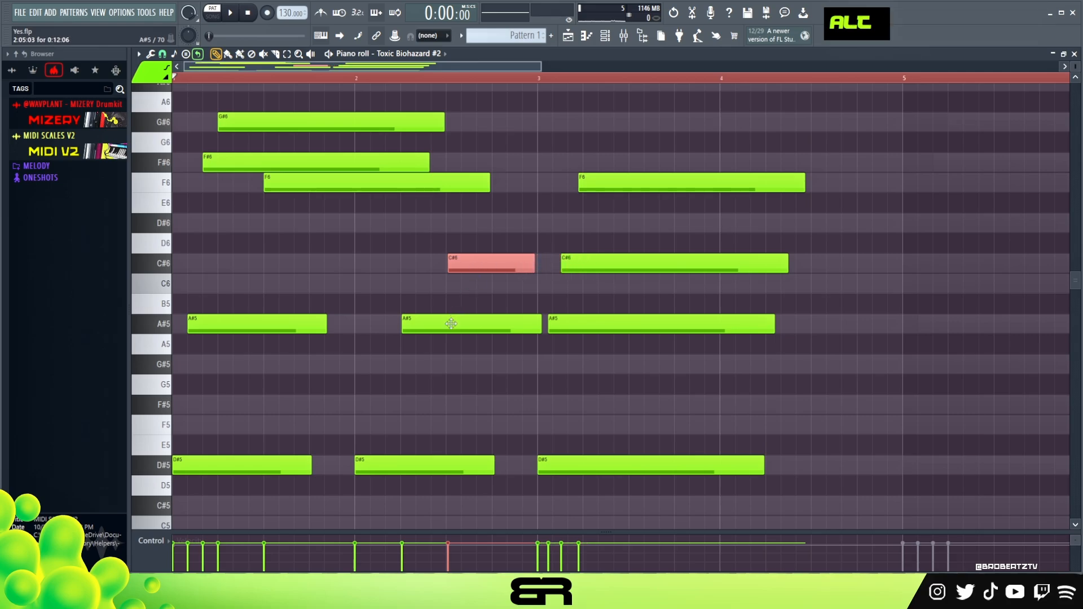
# Lower the bar 3 A#5 note to G#5 and the C#6 note to C6, and add an F5 note below them.
pyautogui.click(456, 299)
pyautogui.click(468, 264)
pyautogui.click(553, 290)
pyautogui.rightClick(567, 288)
pyautogui.moveTo(604, 258)
pyautogui.keyDown('ctrl'); pyautogui.mouseDown()
pyautogui.moveTo(607, 292)
pyautogui.moveTo(585, 321)
pyautogui.moveTo(583, 427)
pyautogui.mouseUp(); pyautogui.keyUp('ctrl')
pyautogui.hotkey('shift', 'Down')
pyautogui.rightClick(629, 231)
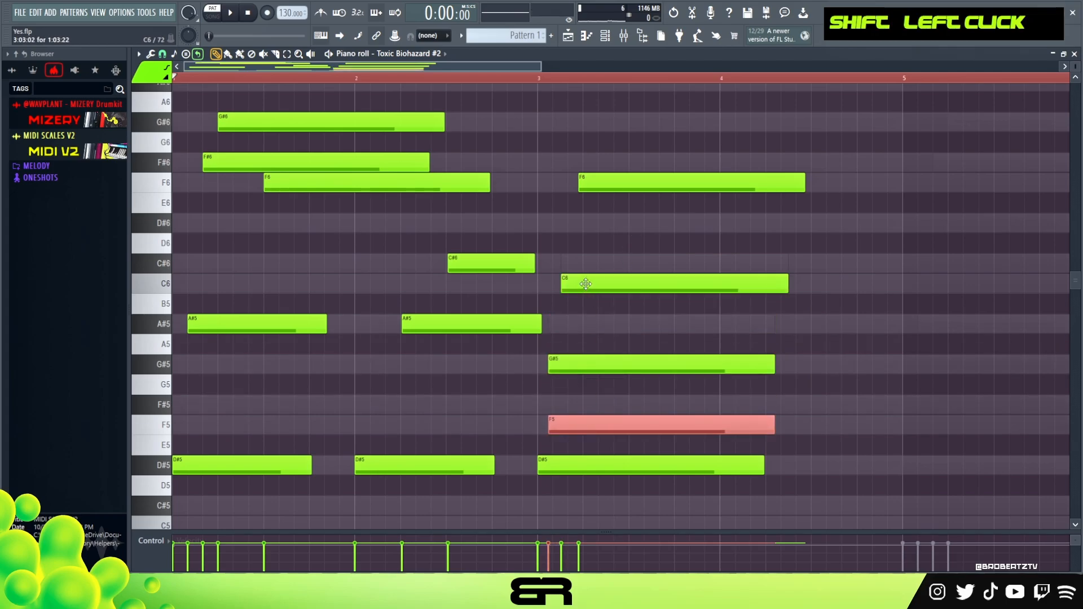
# Delete D#5 and F6 from the bar 3 chord, shift F5 to the start of bar 3, and play the part.
pyautogui.rightClick(612, 465)
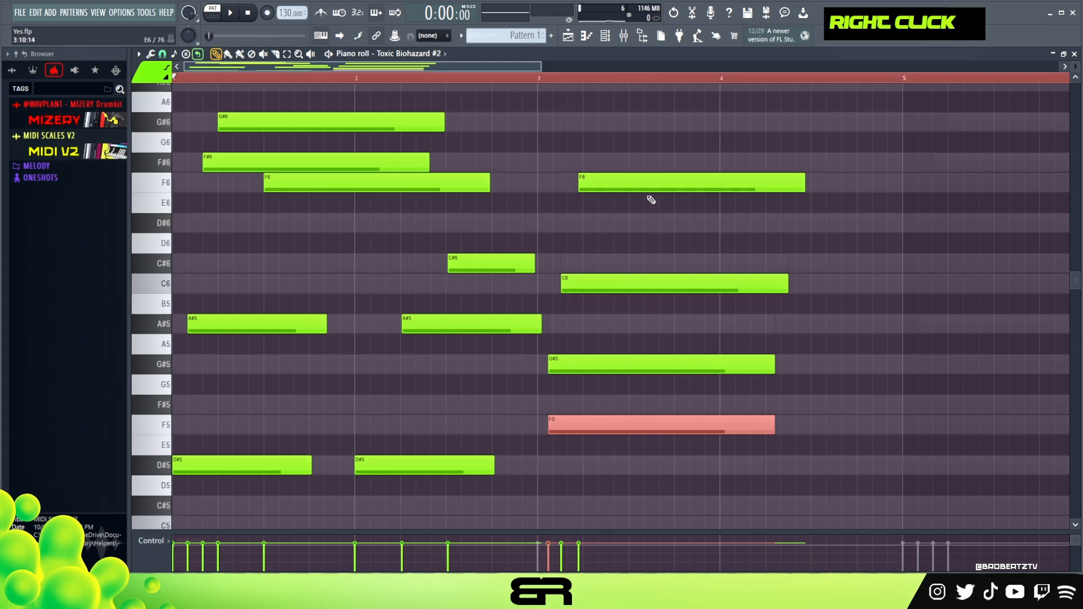
pyautogui.rightClick(649, 185)
pyautogui.keyDown('alt'); pyautogui.moveTo(581, 427); pyautogui.dragTo(572, 427); pyautogui.keyUp('alt')
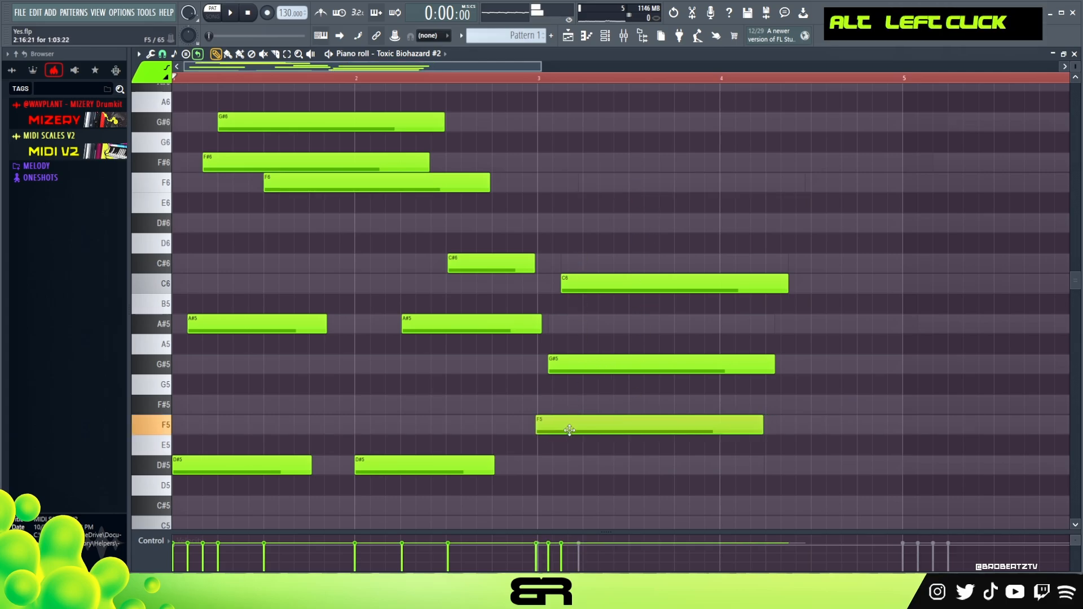
pyautogui.keyDown('alt'); pyautogui.click(588, 282); pyautogui.keyUp('alt')
pyautogui.keyDown('alt'); pyautogui.moveTo(589, 282); pyautogui.dragTo(586, 283); pyautogui.keyUp('alt')
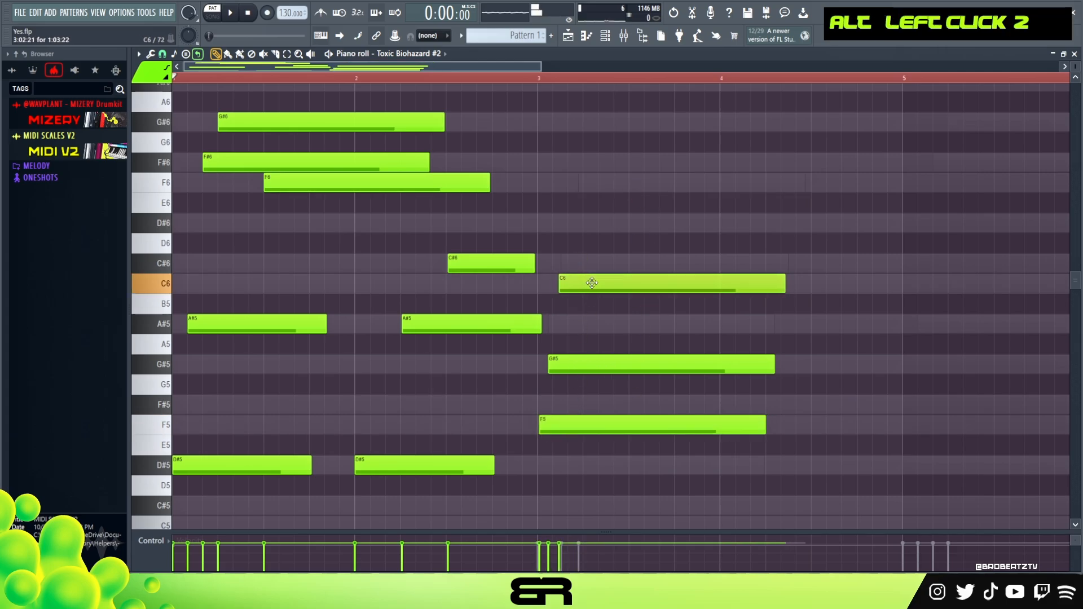
pyautogui.press('space')
pyautogui.rightClick(595, 249)
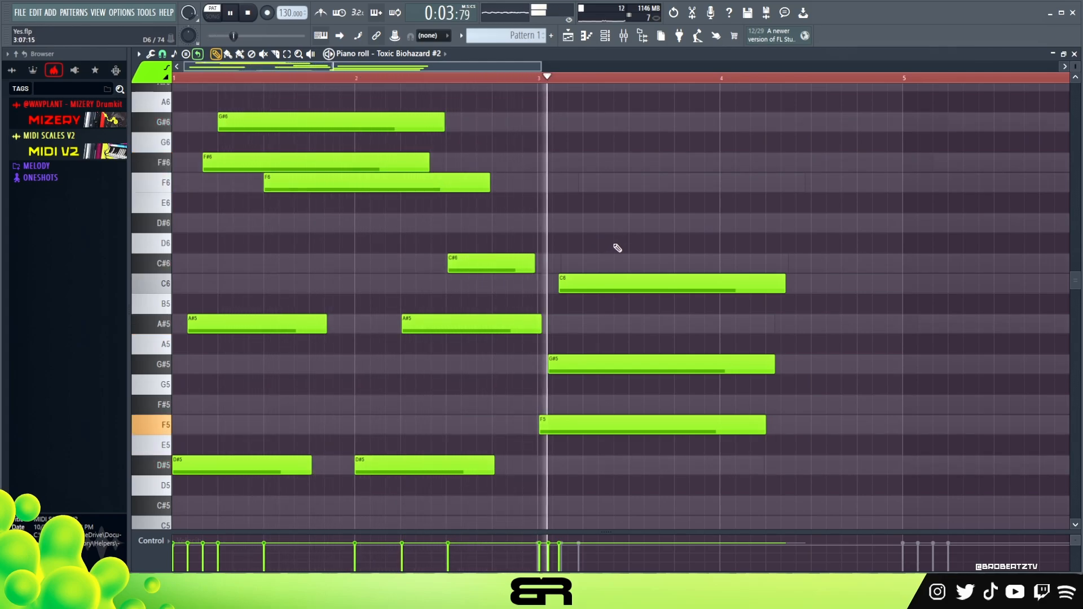
pyautogui.press('space')
# Shorten the three bar 3 notes to about 1.1 bars and move C6 and G#5 slightly earlier for a tighter stagger.
pyautogui.keyDown('ctrl'); pyautogui.moveTo(611, 251); pyautogui.dragTo(790, 423); pyautogui.keyUp('ctrl')
pyautogui.rightClick(773, 352)
pyautogui.keyDown('alt'); pyautogui.moveTo(643, 288); pyautogui.dragTo(634, 289); pyautogui.keyUp('alt')
pyautogui.keyDown('alt'); pyautogui.moveTo(604, 369); pyautogui.dragTo(601, 368); pyautogui.keyUp('alt')
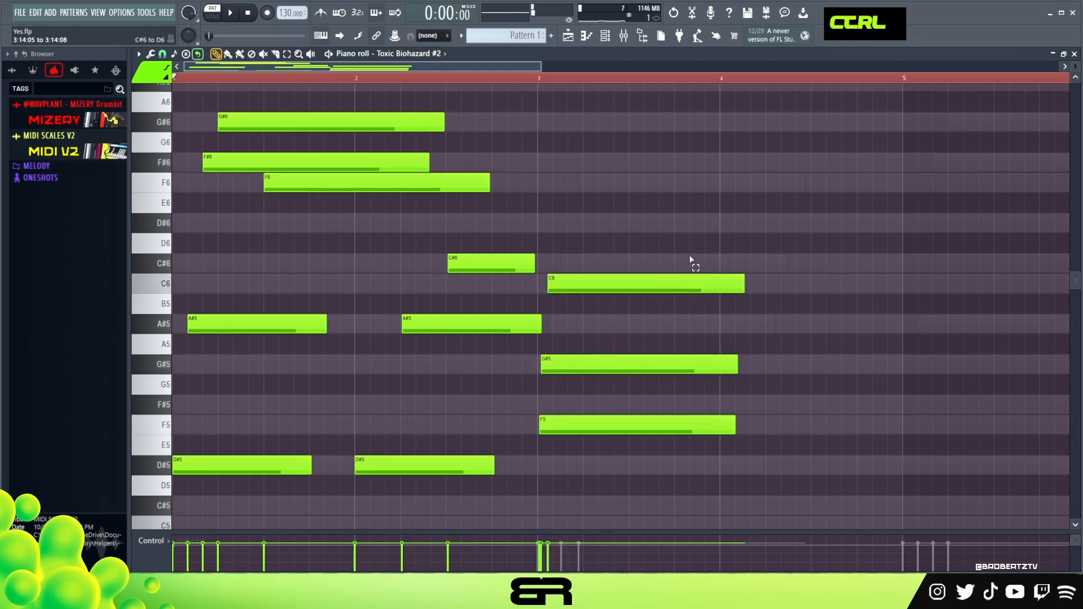
# Shorten the F5, G#5 and C6 notes in bar 3 to about 0.9 bar and play the part.
pyautogui.keyDown('ctrl'); pyautogui.moveTo(691, 261); pyautogui.dragTo(796, 420); pyautogui.keyUp('ctrl')
pyautogui.moveTo(775, 361); pyautogui.dragTo(722, 361)
pyautogui.rightClick(616, 302)
pyautogui.press('space')
pyautogui.keyDown('alt'); pyautogui.moveTo(560, 281); pyautogui.dragTo(606, 399); pyautogui.keyUp('alt')
pyautogui.scroll(-2, 604, 381)
pyautogui.rightClick(624, 316)
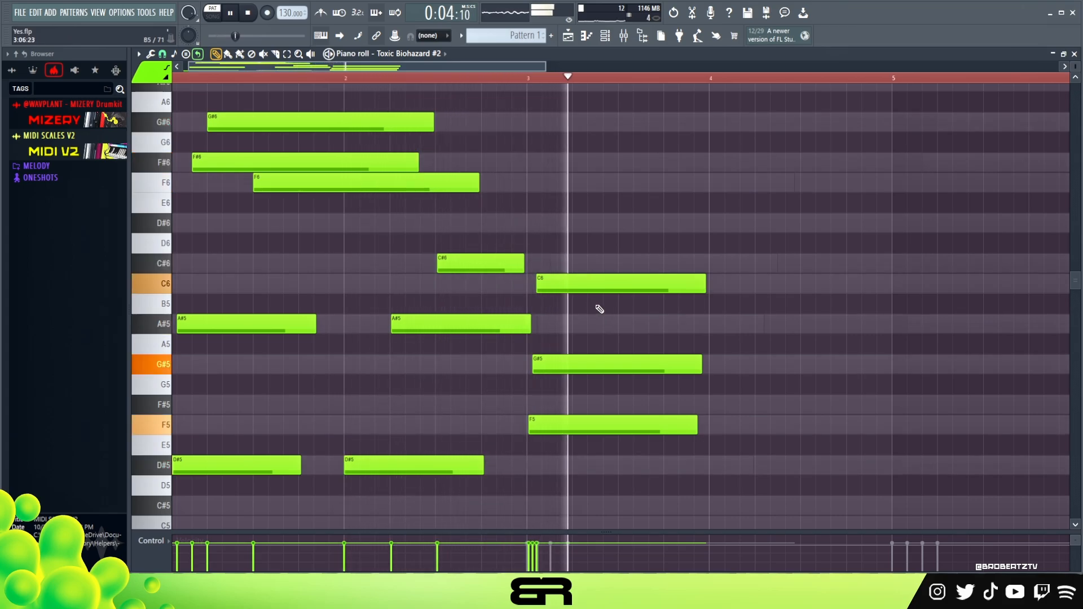
pyautogui.press('space')
# Extend the F5, G#5 and C6 notes from bar 3 to about 1.9 bars, reaching the end of bar 4.
pyautogui.keyDown('ctrl'); pyautogui.moveTo(646, 280); pyautogui.dragTo(699, 445); pyautogui.keyUp('ctrl')
pyautogui.keyDown('alt'); pyautogui.moveTo(708, 373); pyautogui.dragTo(886, 374); pyautogui.keyUp('alt')
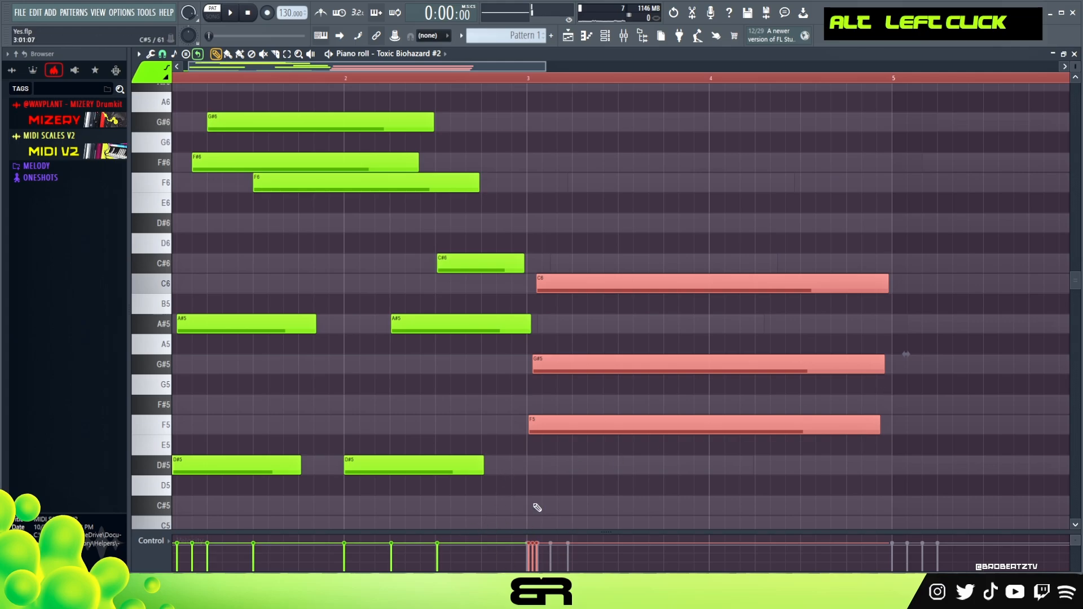
pyautogui.rightClick(475, 359)
pyautogui.moveTo(430, 70); pyautogui.dragTo(341, 78)
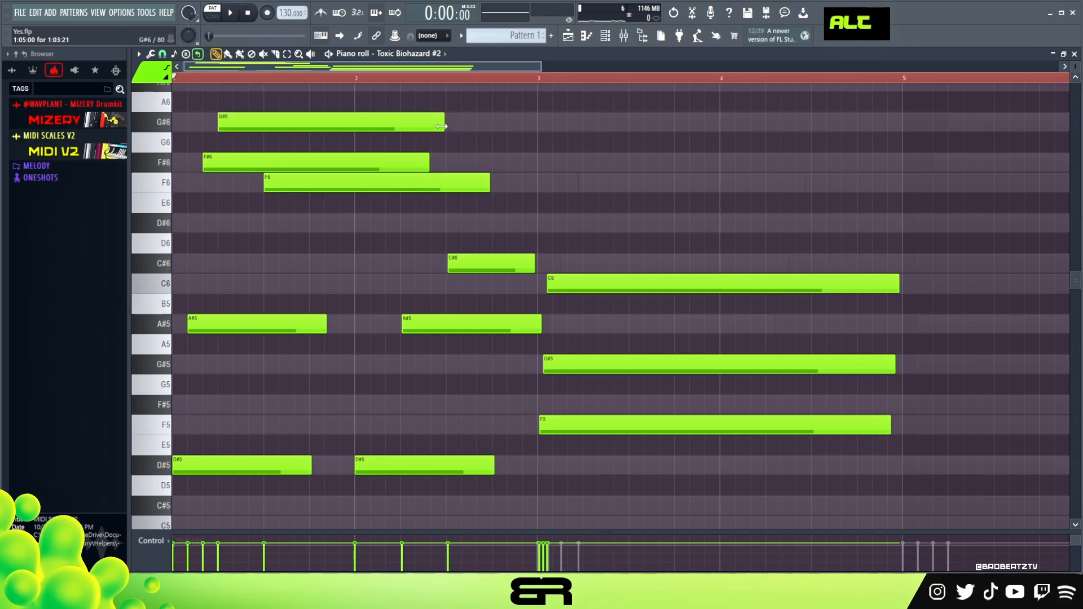
# In bar 1, shorten G#6 to about 1.1 bars and lengthen A#5 to about 0.95 bar and D#5 to about 0.9 bar.
pyautogui.moveTo(443, 138); pyautogui.dragTo(416, 139)
pyautogui.moveTo(326, 329); pyautogui.dragTo(361, 329)
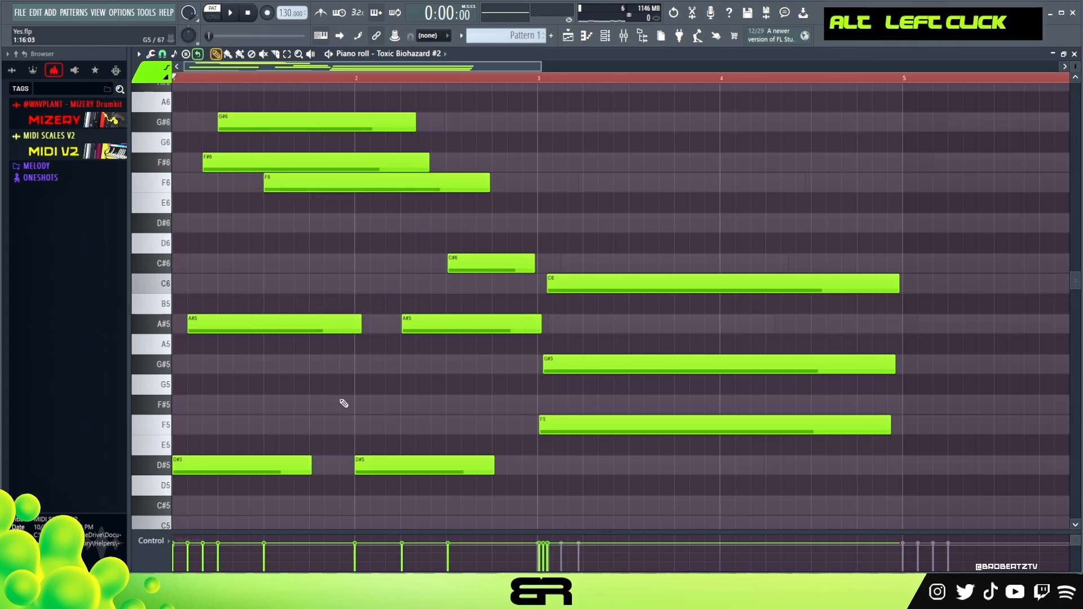
pyautogui.moveTo(311, 465); pyautogui.dragTo(337, 465)
# Copy all notes of the four-bar part so the repeat starts at bar 5.
pyautogui.hotkey('ctrl', 'a')
pyautogui.keyDown('shift'); pyautogui.moveTo(235, 325); pyautogui.dragTo(961, 320); pyautogui.keyUp('shift')
pyautogui.click(839, 194)
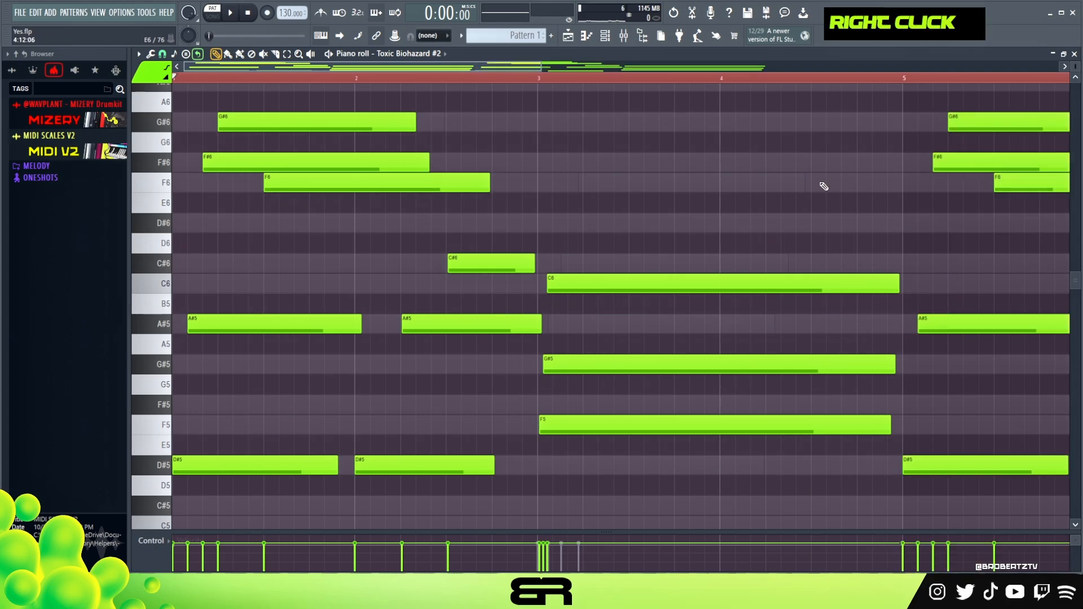
pyautogui.moveTo(500, 70); pyautogui.dragTo(780, 94)
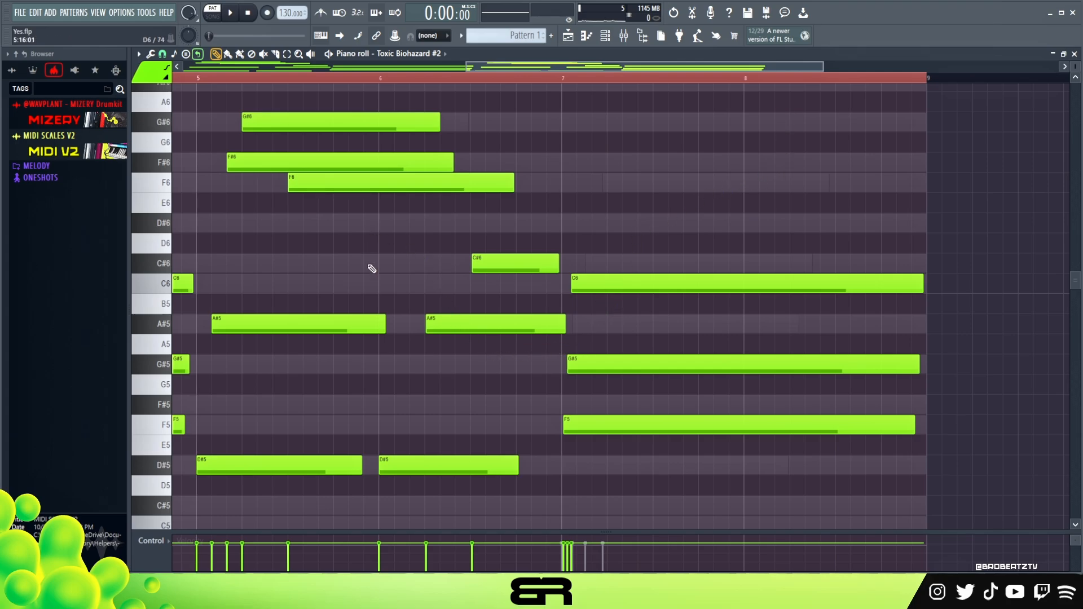
# Copy the bar 5 F6 note into bar 7 and compare it one octave lower.
pyautogui.press('ctrl')
pyautogui.moveTo(387, 175); pyautogui.dragTo(663, 176)
pyautogui.hotkey('ctrl', 'Down')
pyautogui.hotkey('ctrl', 'Up')
pyautogui.hotkey('ctrl', 'Down')
pyautogui.hotkey('ctrl', 'Up')
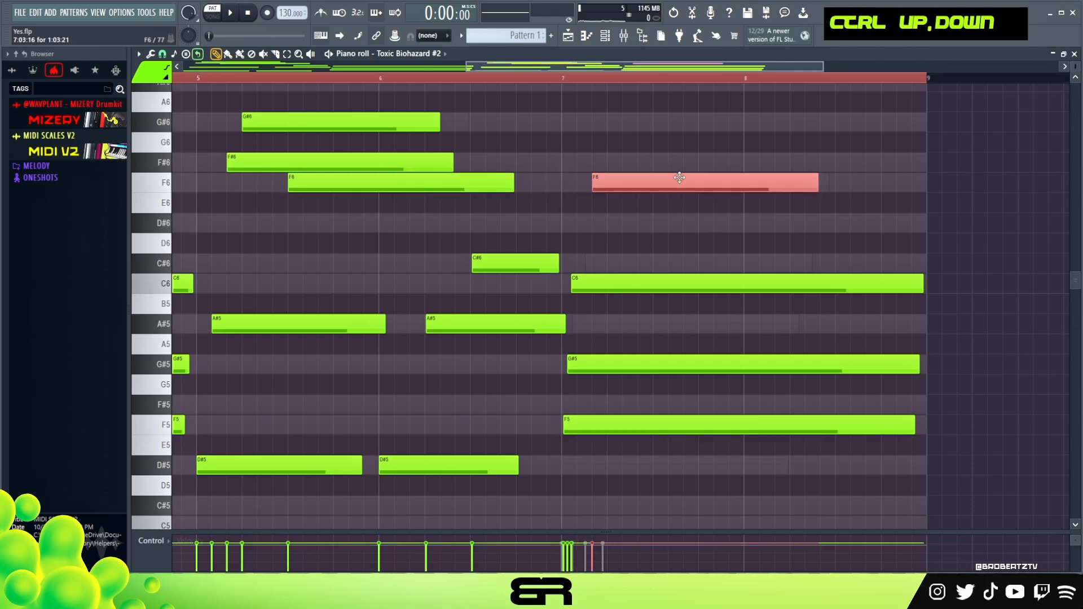
# Move the new F6 note to the start of the bar 7 chord and extend it to about 1.9 bars.
pyautogui.moveTo(629, 190); pyautogui.dragTo(610, 186)
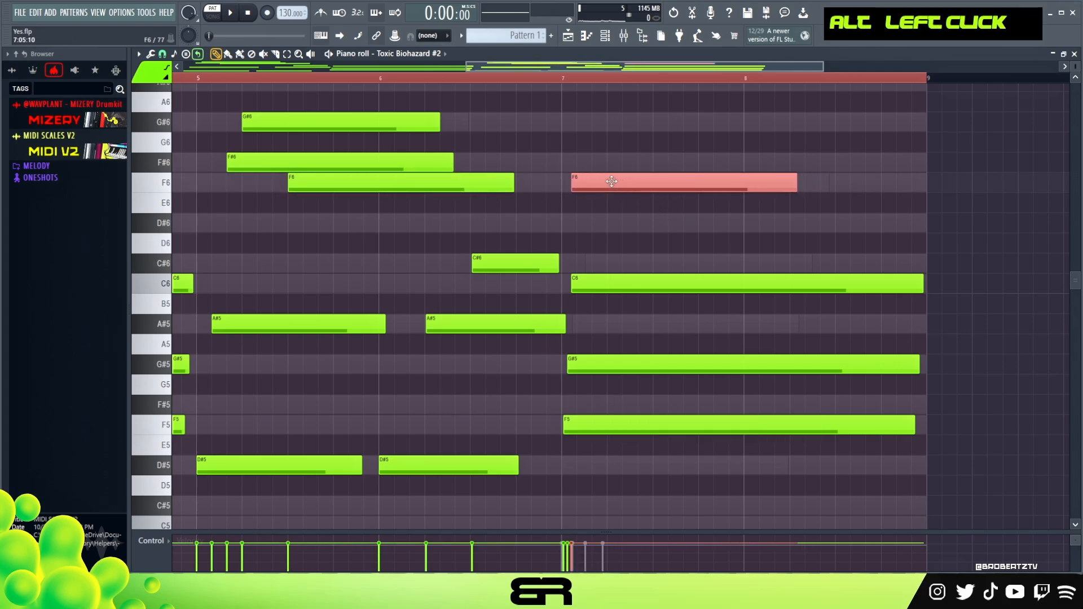
pyautogui.keyDown('alt'); pyautogui.click(818, 181); pyautogui.keyUp('alt')
pyautogui.rightClick(846, 181)
pyautogui.moveTo(799, 181); pyautogui.dragTo(914, 198)
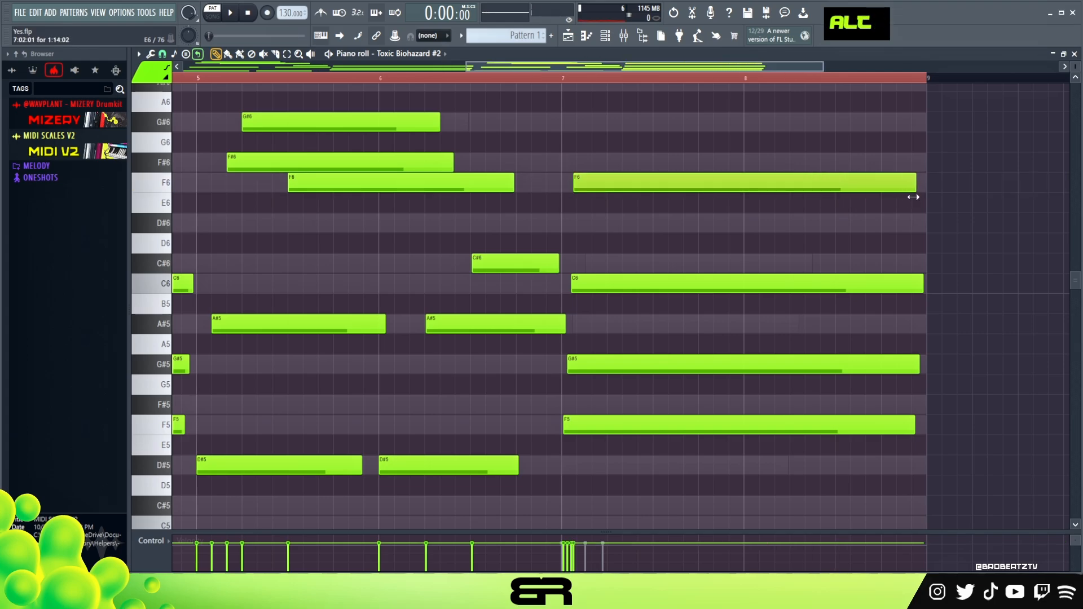
# Play the part from just before bar 5 to check the repeated section with the added F6.
pyautogui.scroll(-3, 479, 88)
pyautogui.doubleClick(321, 81)
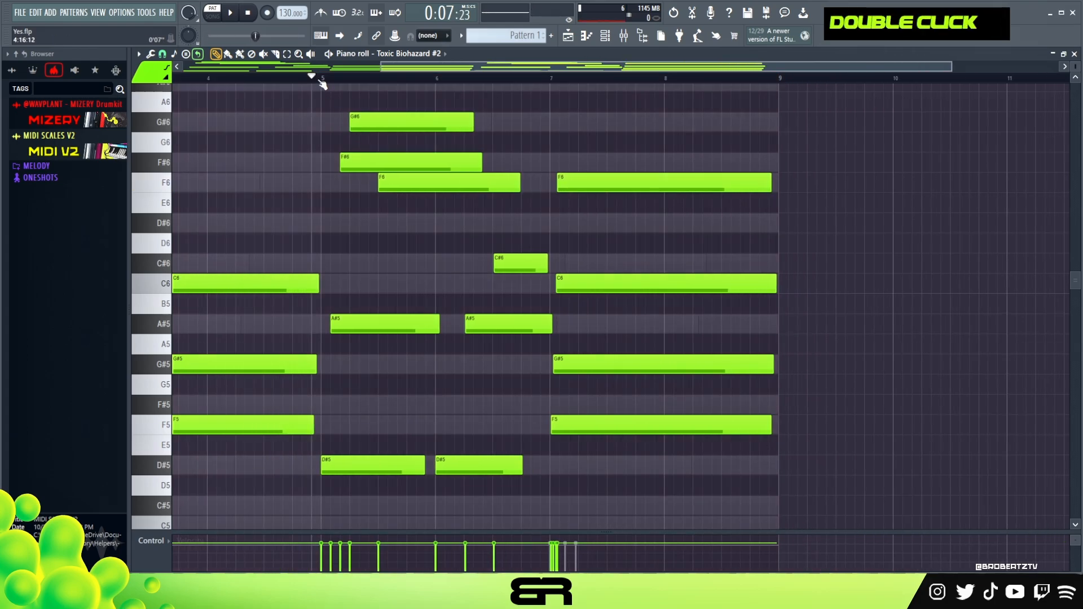
pyautogui.press('space')
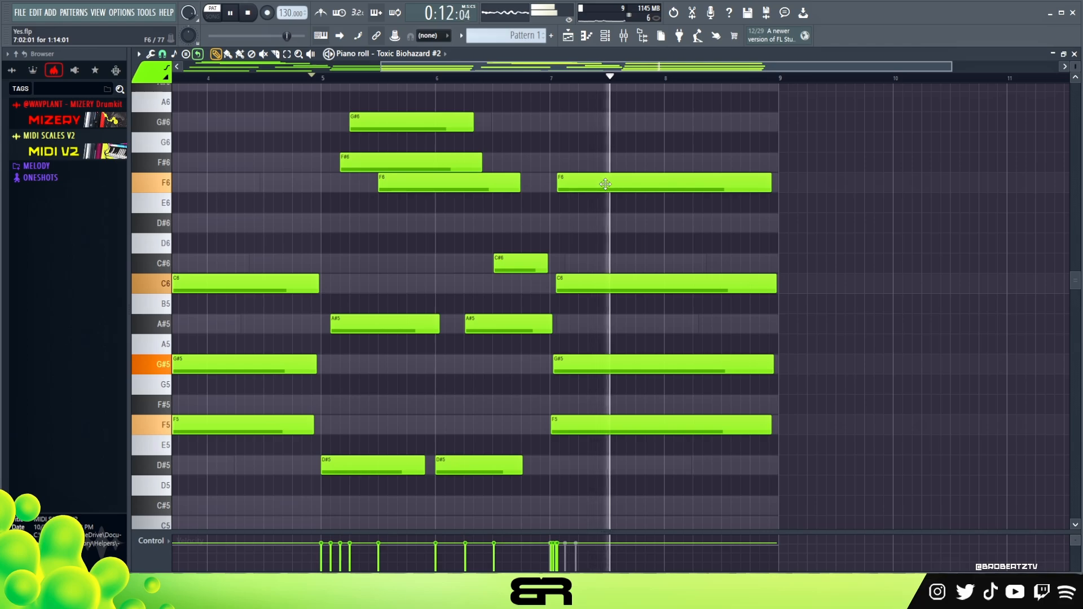
pyautogui.press('space')
pyautogui.keyDown('alt'); pyautogui.rightClick(294, 247); pyautogui.keyUp('alt')
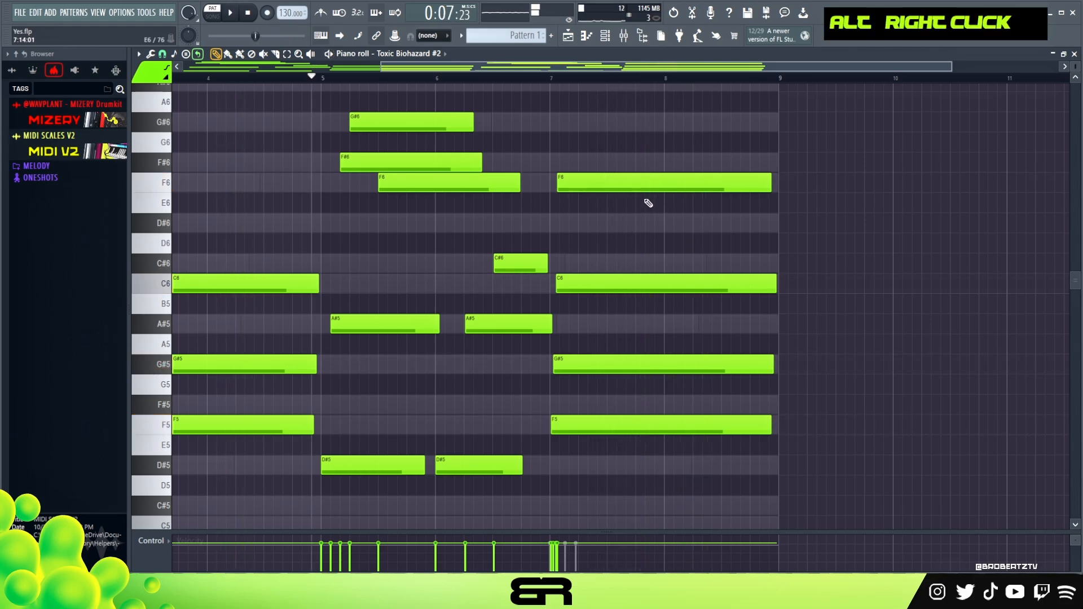
pyautogui.moveTo(639, 79); pyautogui.dragTo(416, 85)
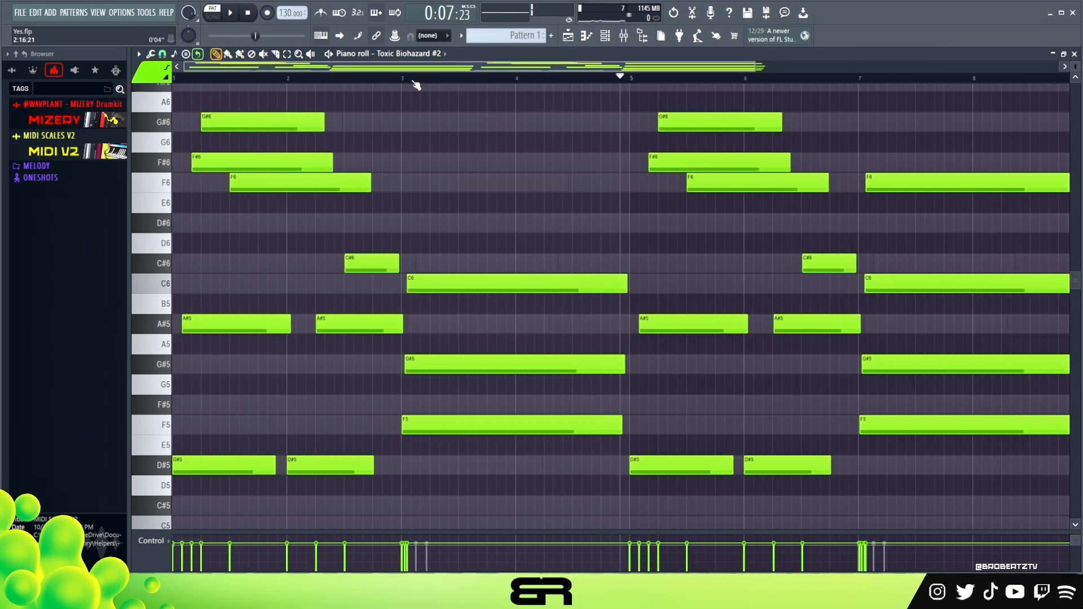
pyautogui.doubleClick(608, 87)
pyautogui.scroll(-2, 604, 85)
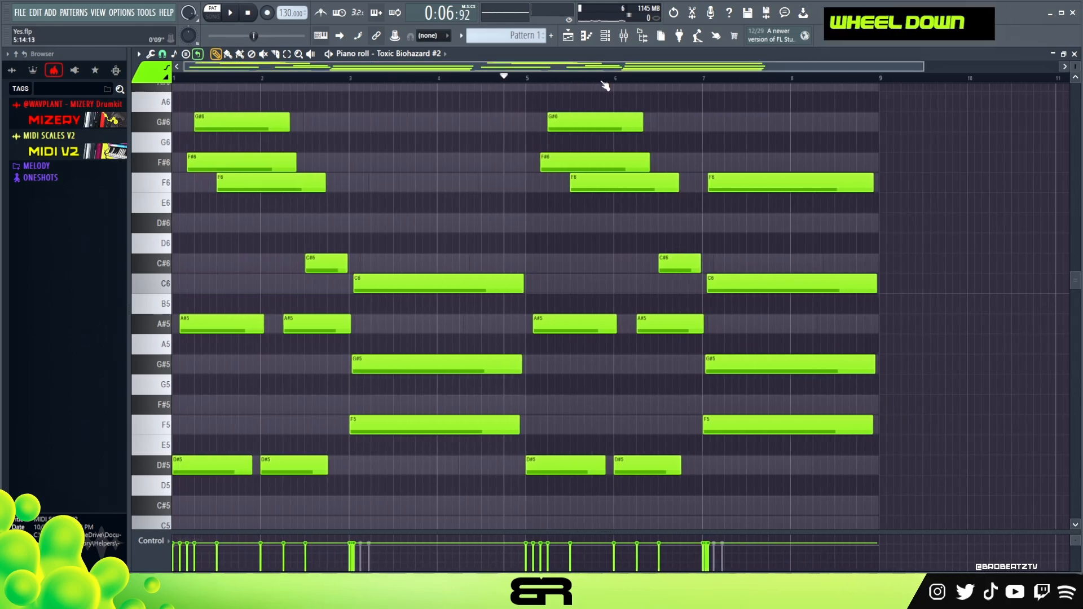
# Bring up Toxic Biohazard #3 with the KEY Box Percussion NUC preset and audition it with a few notes.
pyautogui.click(605, 36)
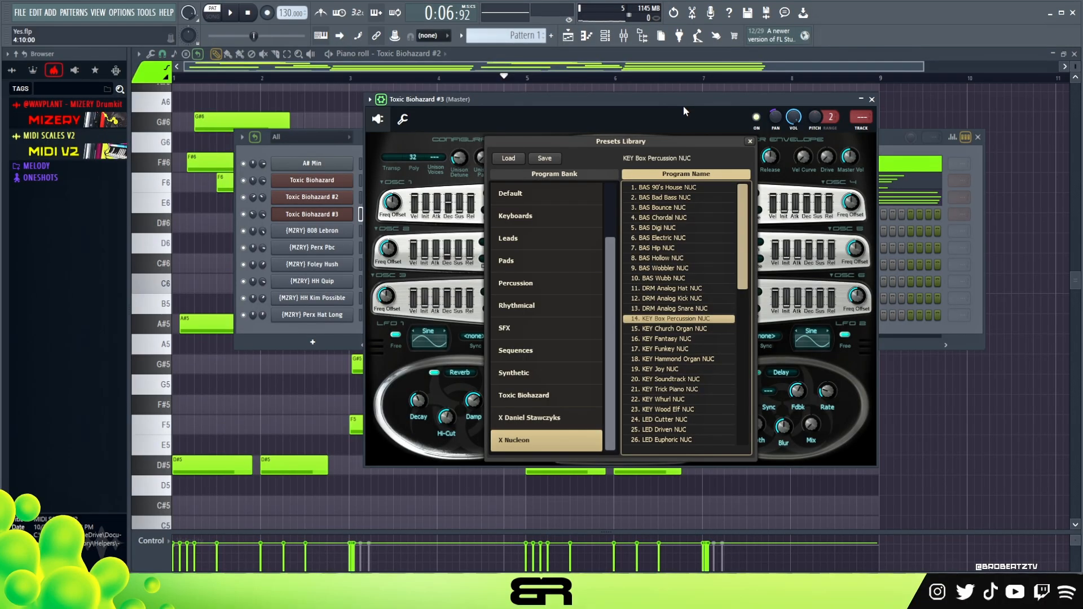
pyautogui.press('w')
pyautogui.press('f')
pyautogui.press('g')
pyautogui.press('e')
pyautogui.press('f')
pyautogui.press('g')
pyautogui.press('e')
# Open the piano roll of the Toxic Biohazard #3 channel.
pyautogui.click(340, 149)
pyautogui.moveTo(415, 139); pyautogui.dragTo(402, 161)
pyautogui.rightClick(348, 238)
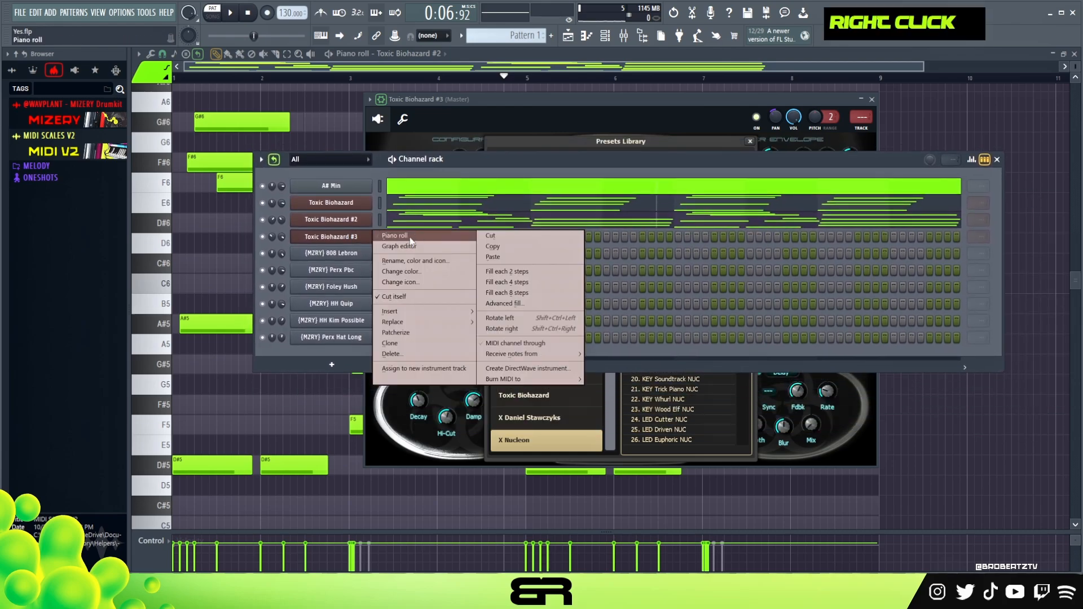
pyautogui.click(410, 238)
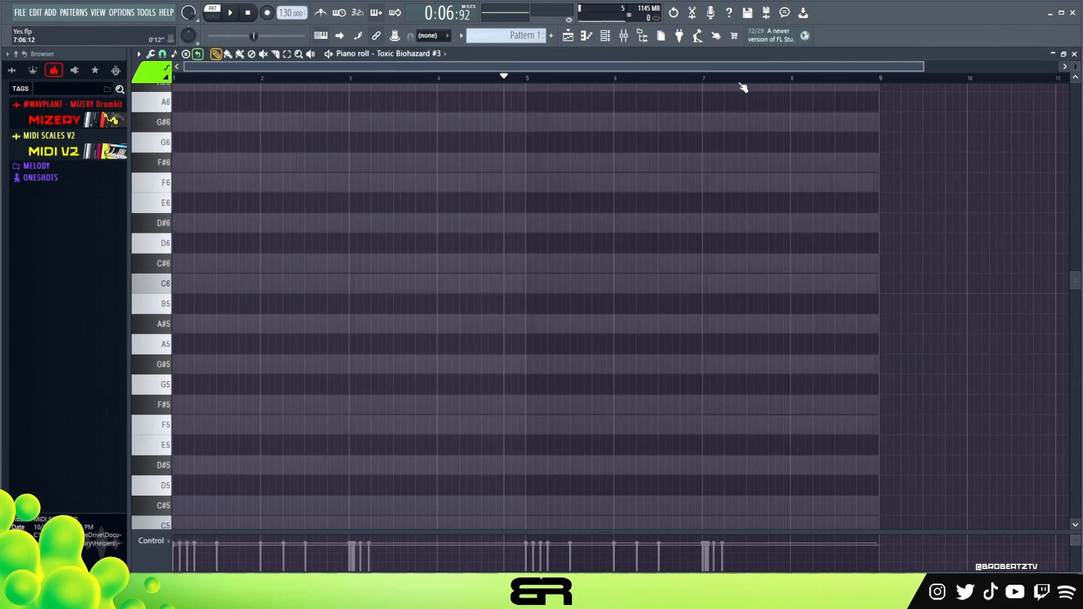
# Place F#6, D#6 and C6 notes about 1.9 bars long on beat 2 of bar 1.
pyautogui.moveTo(923, 66); pyautogui.dragTo(505, 84)
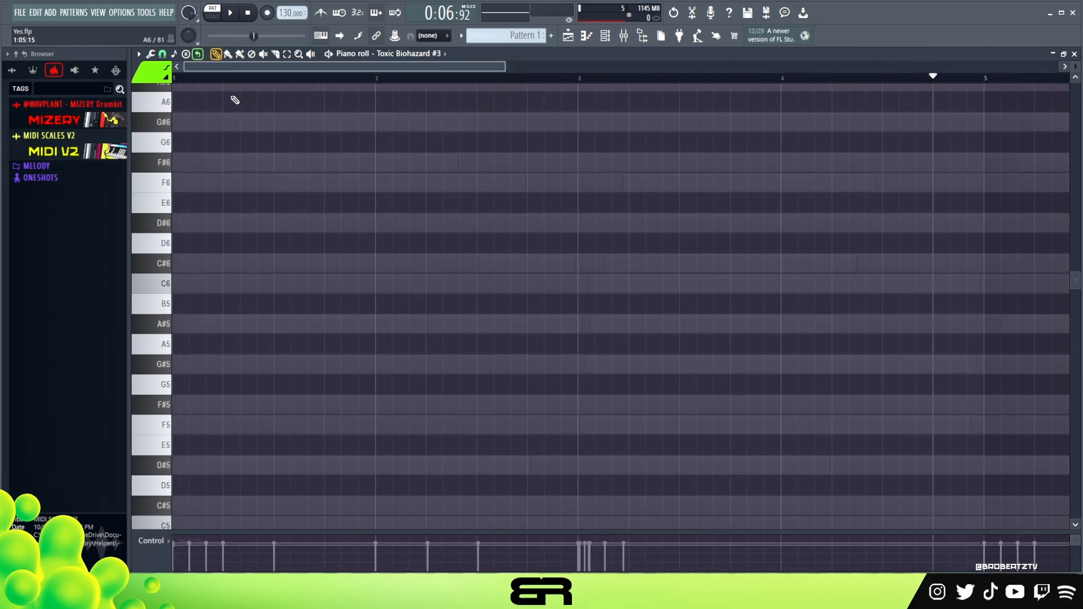
pyautogui.scroll(4, 226, 195)
pyautogui.scroll(-1, 230, 197)
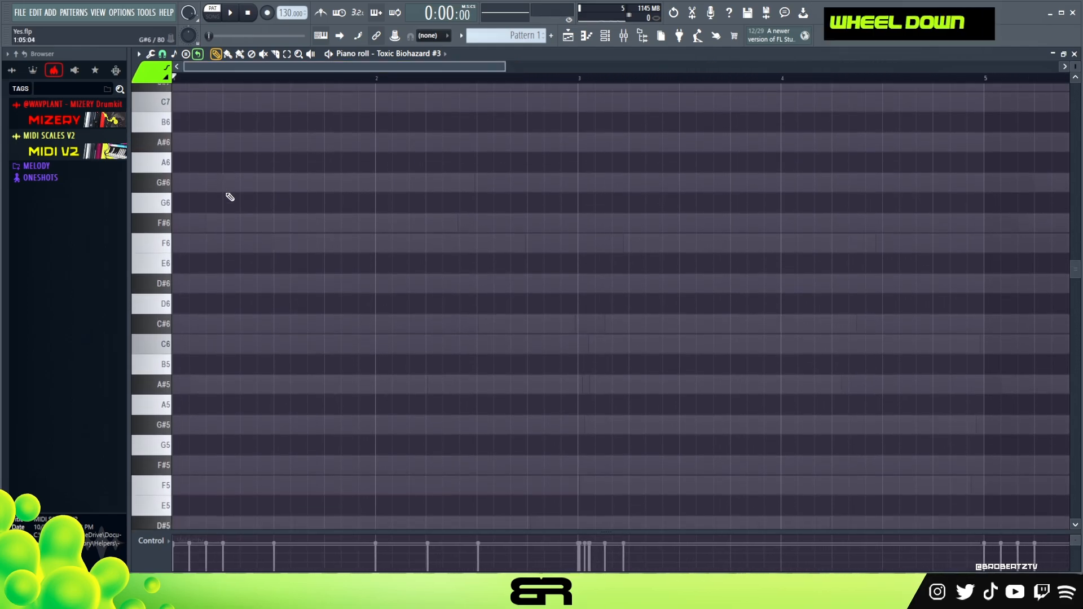
pyautogui.click(240, 226)
pyautogui.click(222, 282)
pyautogui.click(225, 345)
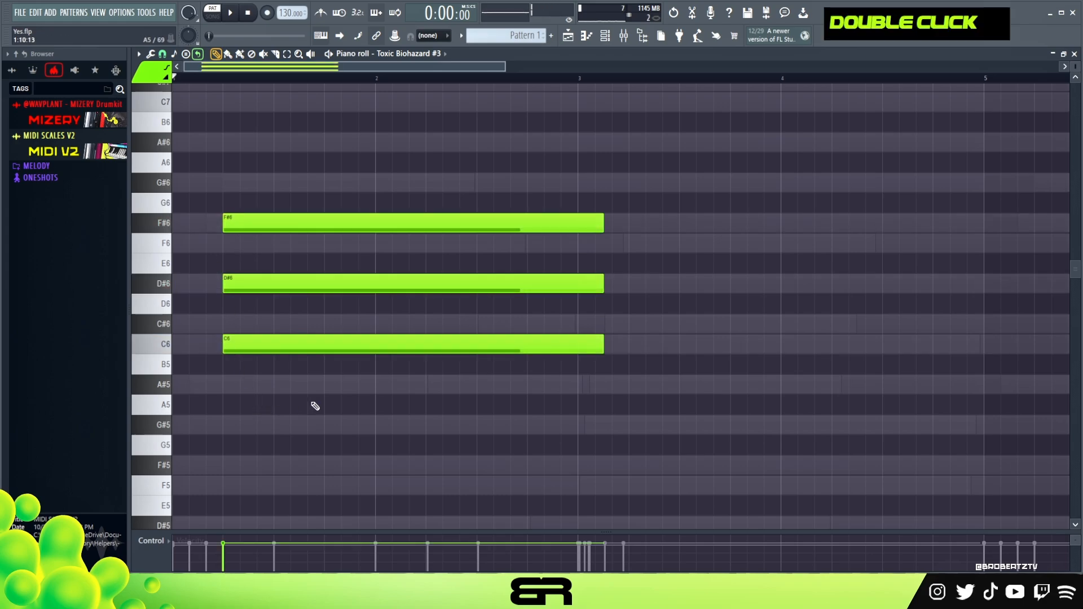
# Try a second chord of C6, D#6 and F6 in bar 3, and delete its notes.
pyautogui.click(631, 344)
pyautogui.click(627, 284)
pyautogui.click(628, 243)
pyautogui.rightClick(643, 243)
pyautogui.rightClick(655, 283)
pyautogui.rightClick(666, 344)
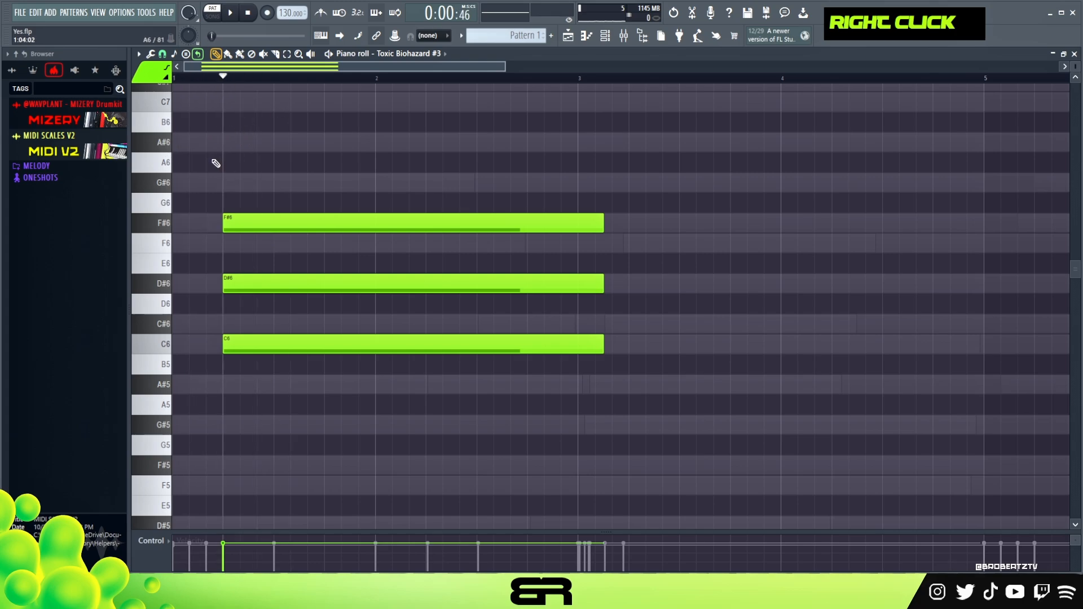
# Change the bar 1 chord to F6, C#6 and A#5 and play it.
pyautogui.moveTo(272, 227); pyautogui.dragTo(276, 248)
pyautogui.moveTo(262, 289); pyautogui.dragTo(269, 386)
pyautogui.press('space')
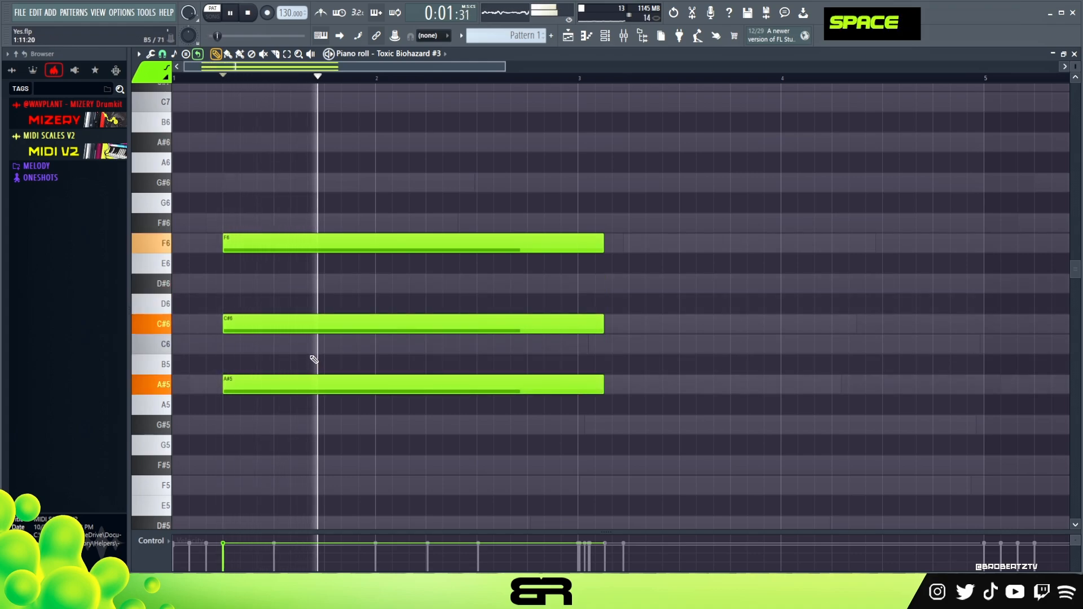
pyautogui.press('space')
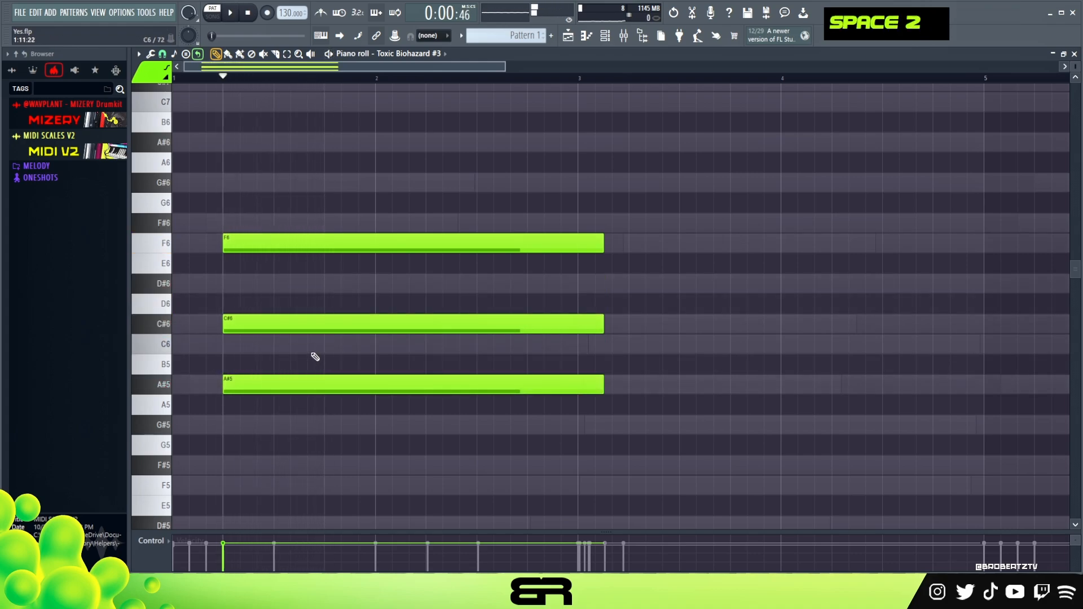
# Lower the chord's middle note from C#6 to C6 and play the chord.
pyautogui.moveTo(313, 294); pyautogui.dragTo(314, 332)
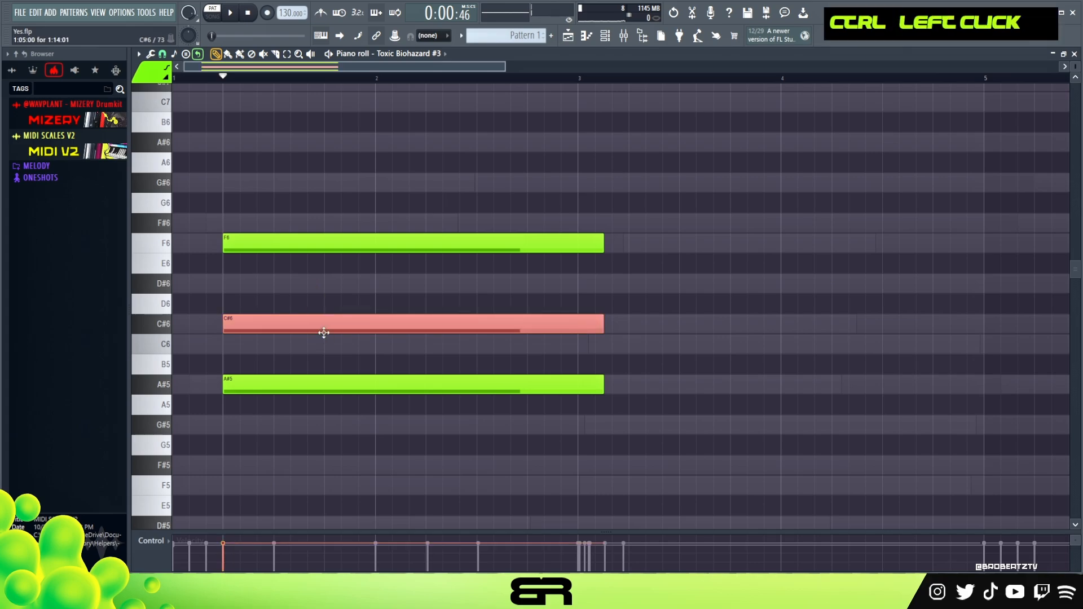
pyautogui.hotkey('shift', 'Down')
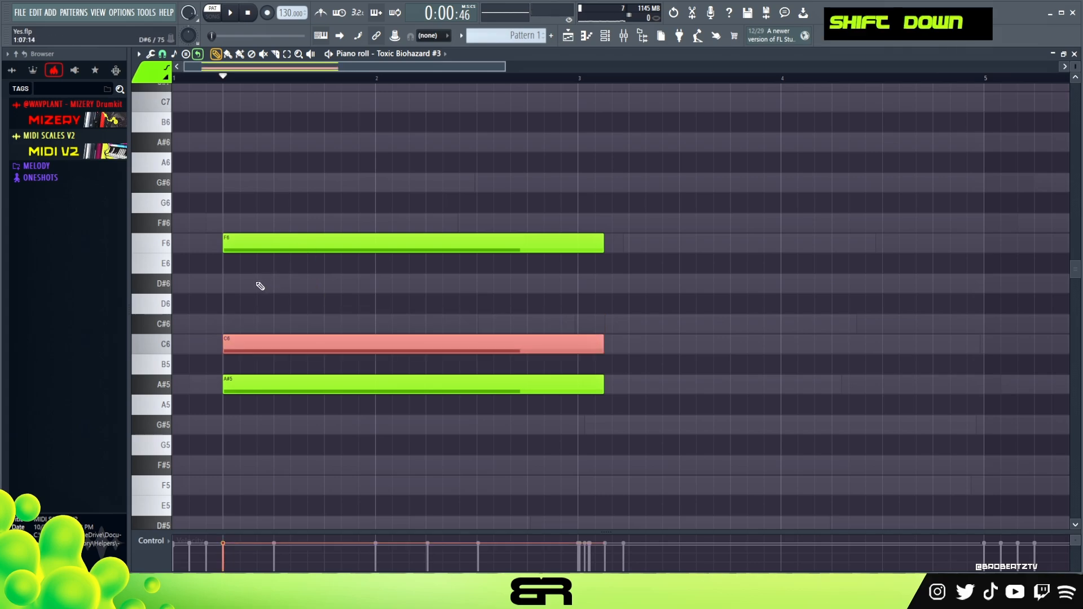
pyautogui.press('space')
pyautogui.press('space')
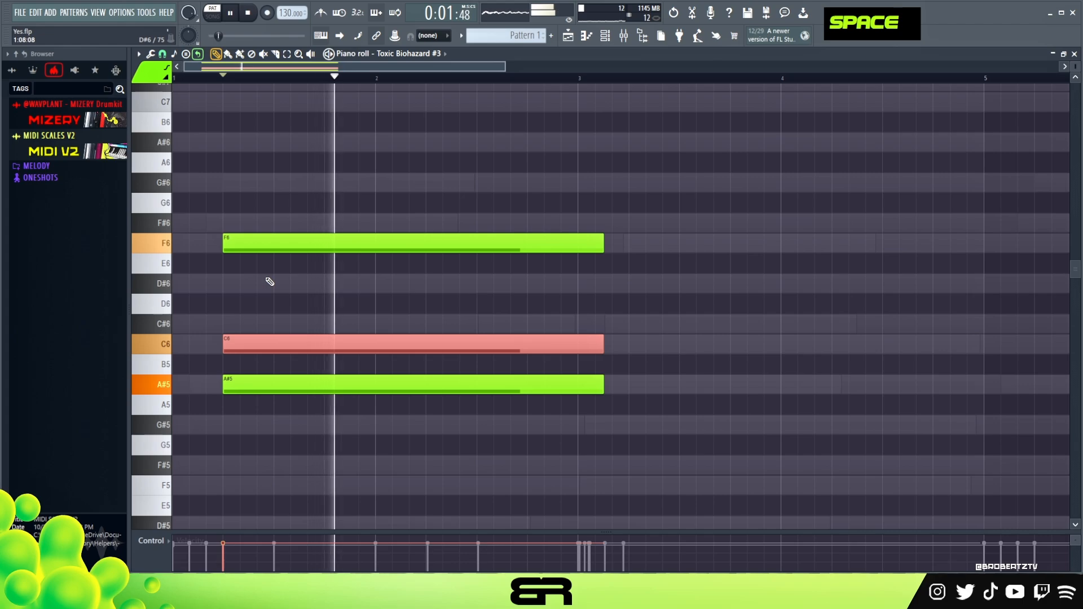
pyautogui.rightClick(276, 278)
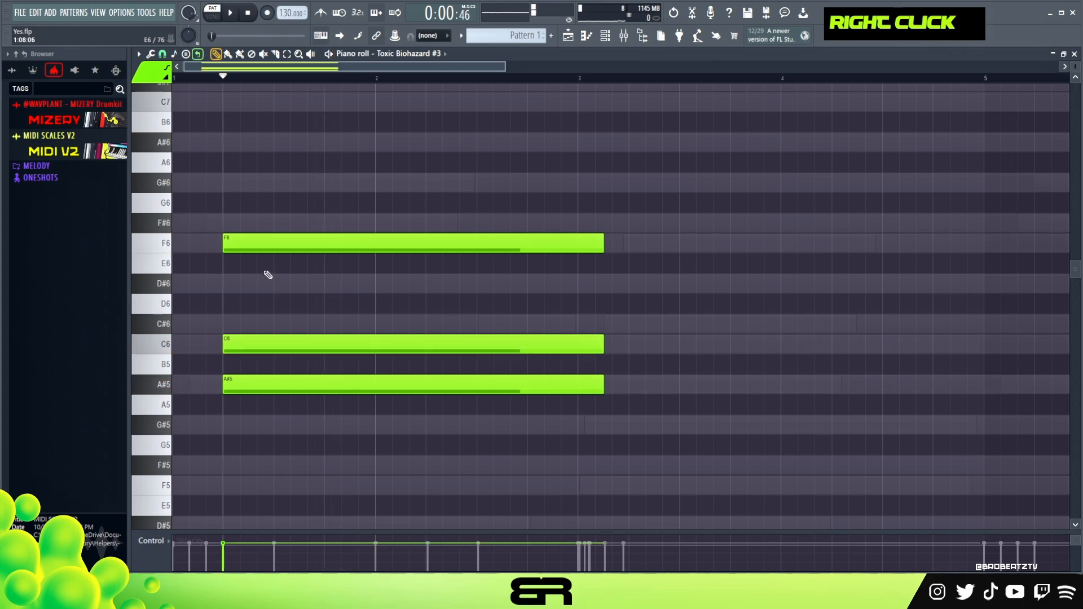
# Trim the F6, C6 and A#5 chord so it runs from beat 3 of bar 1 to the start of bar 2.
pyautogui.moveTo(221, 201); pyautogui.dragTo(294, 423)
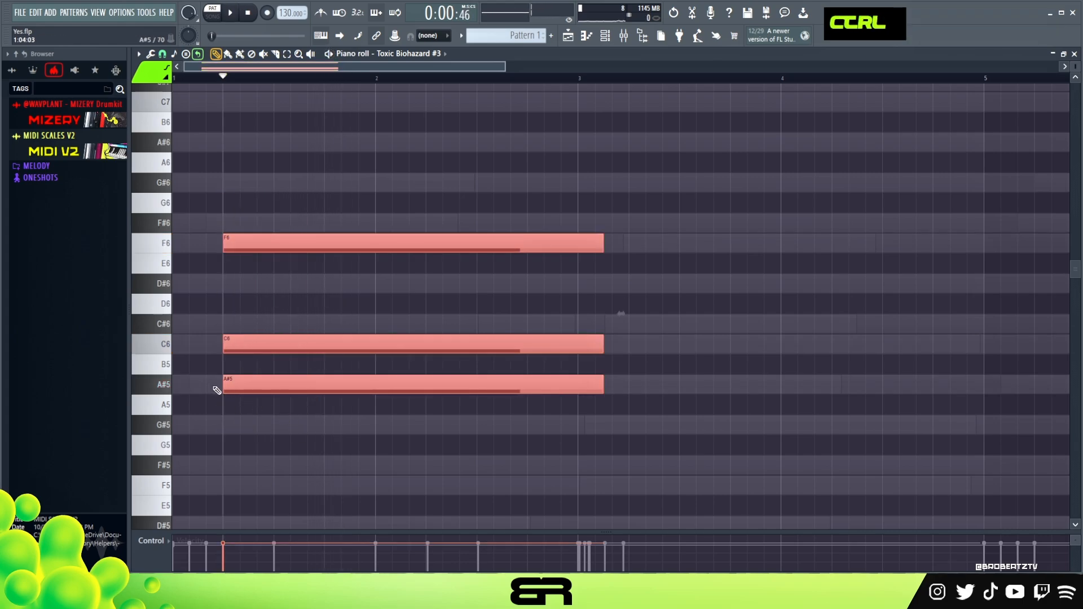
pyautogui.moveTo(222, 388); pyautogui.dragTo(273, 390)
pyautogui.rightClick(390, 477)
pyautogui.moveTo(512, 211); pyautogui.dragTo(631, 341)
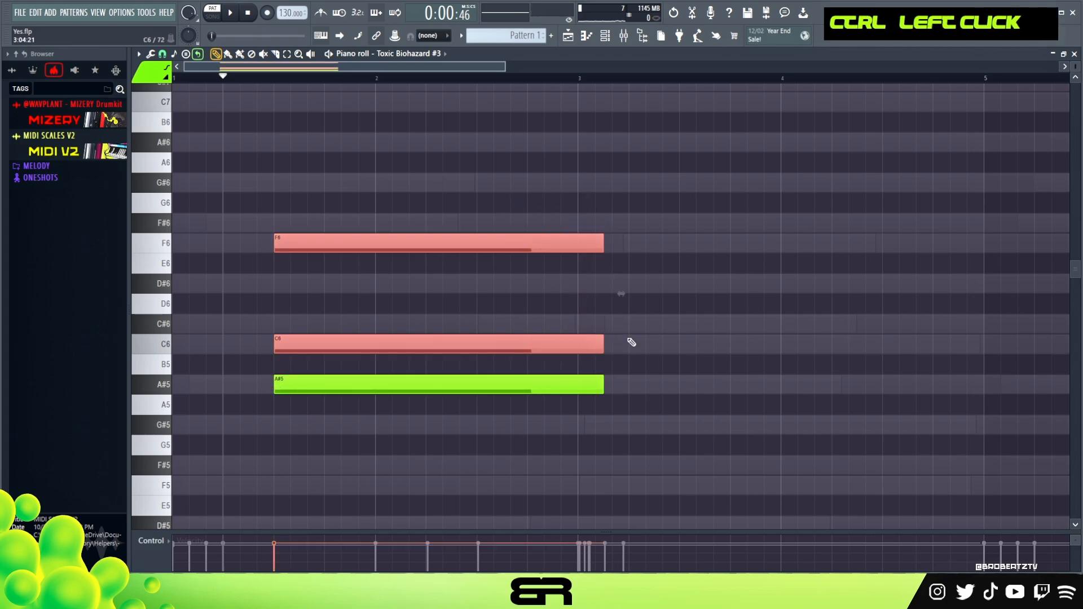
pyautogui.moveTo(589, 385); pyautogui.dragTo(372, 382)
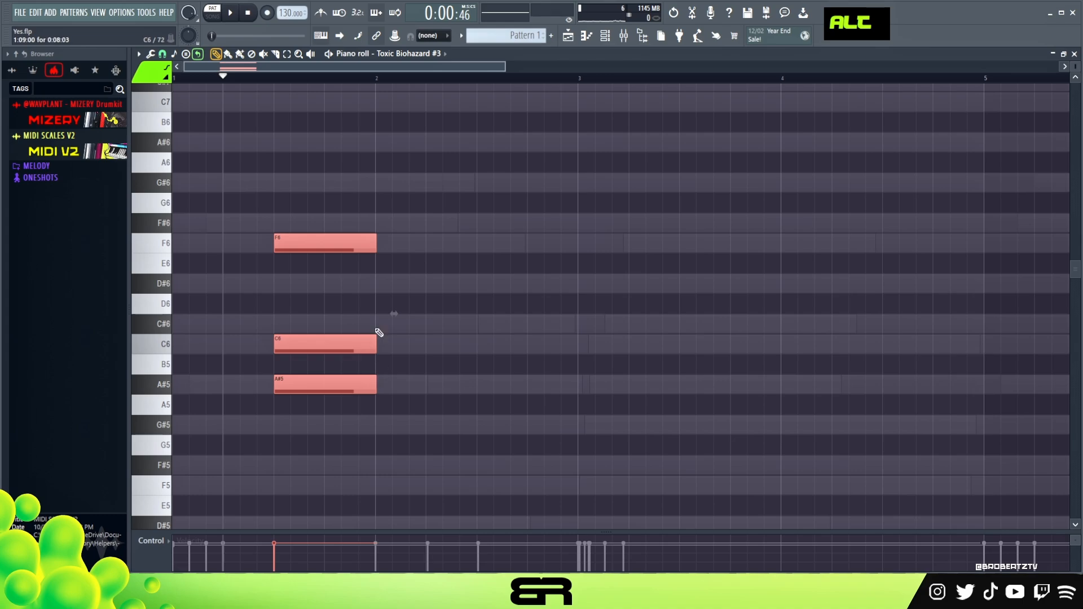
pyautogui.rightClick(342, 292)
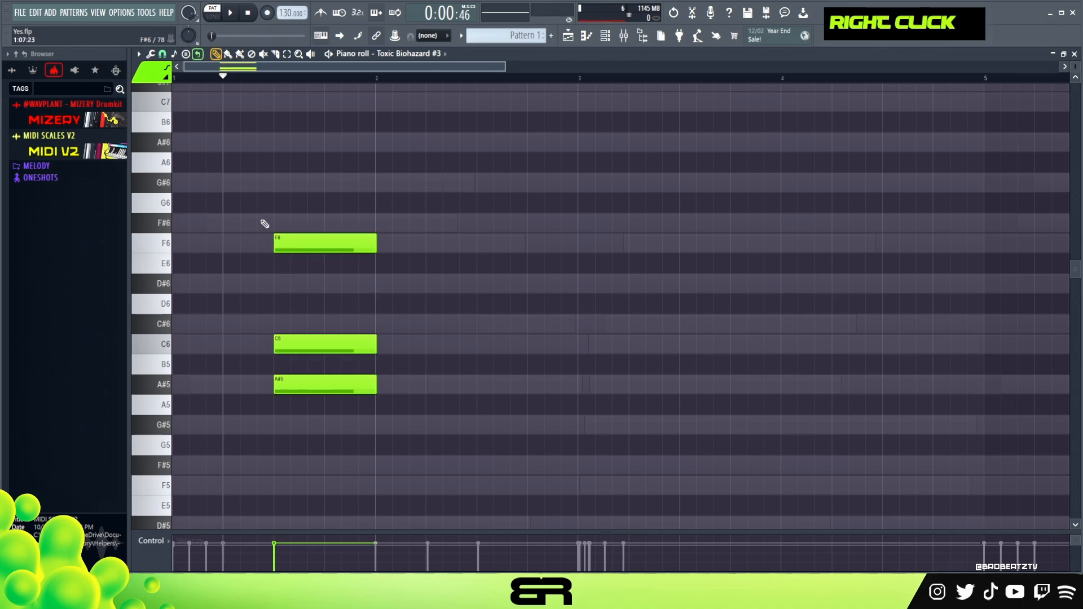
# Add short G#6 and F#6 lead-in notes from beat 2 of bar 1 up to the chord's start, and play them.
pyautogui.click(260, 223)
pyautogui.click(224, 179)
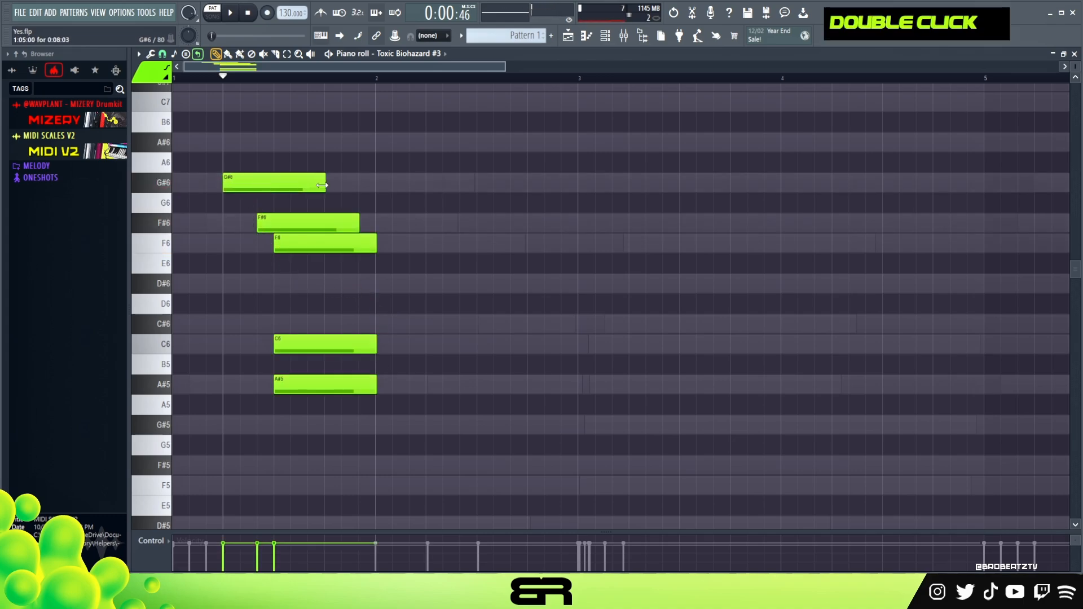
pyautogui.moveTo(322, 185); pyautogui.dragTo(259, 186)
pyautogui.moveTo(353, 223); pyautogui.dragTo(270, 232)
pyautogui.click(605, 35)
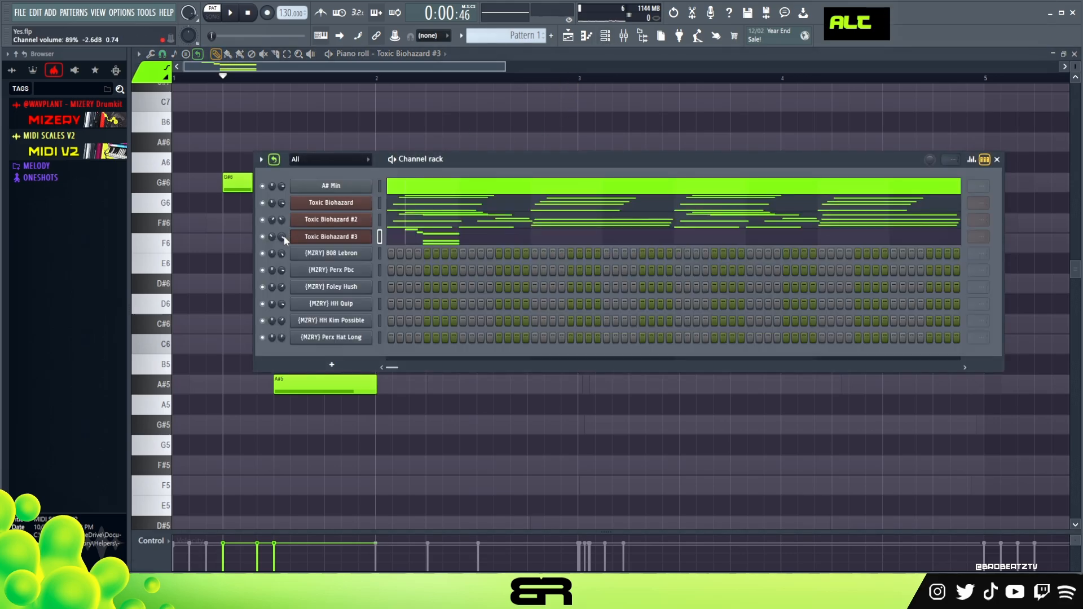
pyautogui.press('space')
pyautogui.press('space')
pyautogui.press('space')
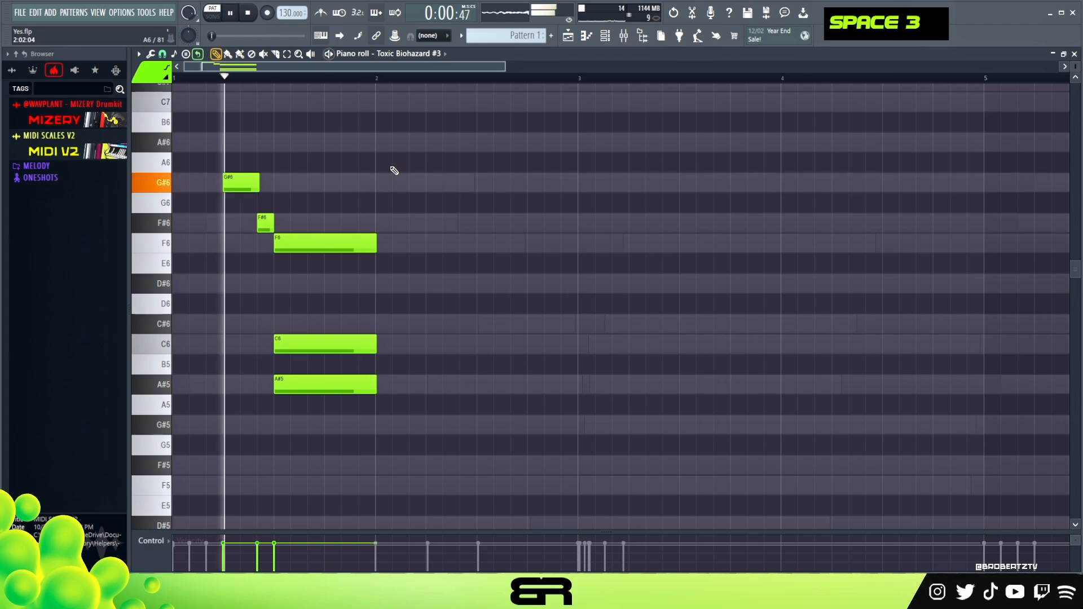
pyautogui.press('space')
# Try the chord's C6 note at C#6, play the phrase, and return the note to C6.
pyautogui.keyDown('ctrl'); pyautogui.click(316, 343); pyautogui.keyUp('ctrl')
pyautogui.press('space')
pyautogui.hotkey('shift', 'Up')
pyautogui.press('space')
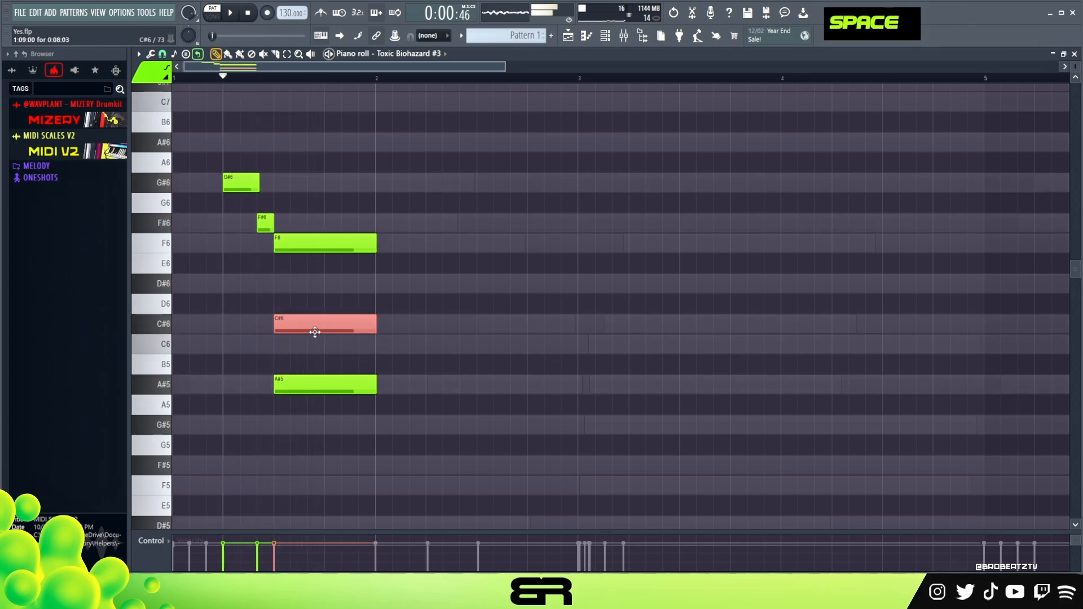
pyautogui.press('space')
pyautogui.hotkey('shift', 'Down')
pyautogui.press('space')
pyautogui.press('space')
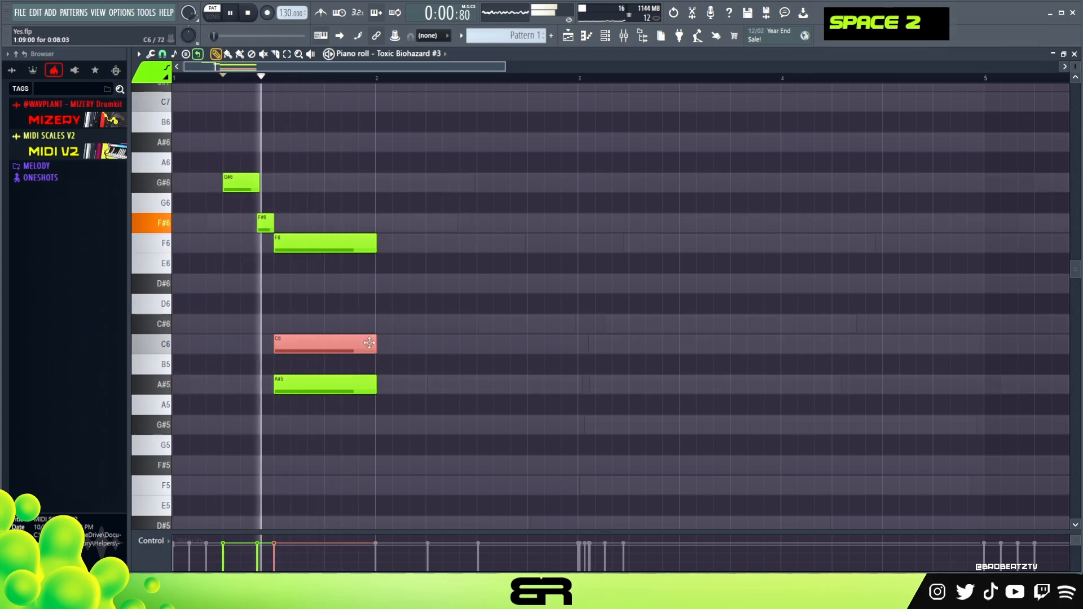
# Extend all three chord notes to beat 3 of bar 2 and play the phrase.
pyautogui.moveTo(394, 434); pyautogui.dragTo(344, 205)
pyautogui.press('space')
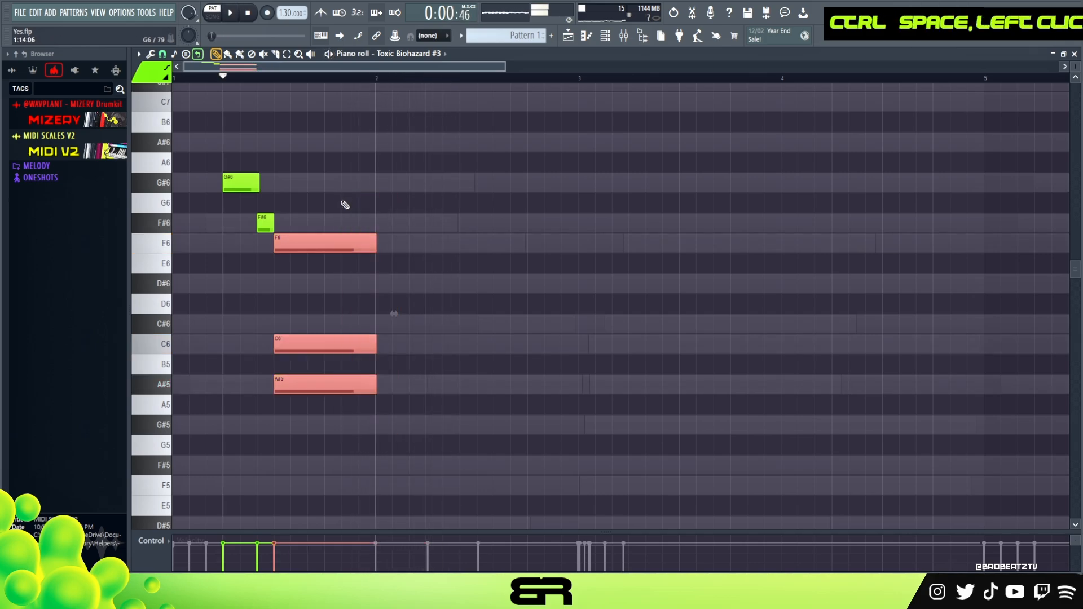
pyautogui.press('space')
pyautogui.press('space')
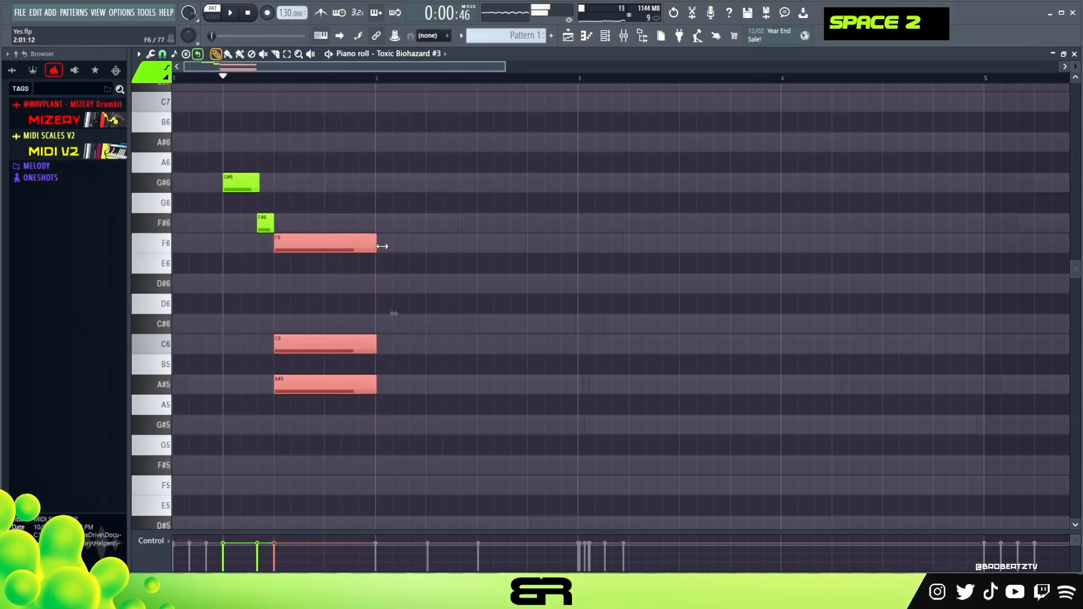
pyautogui.moveTo(376, 245); pyautogui.dragTo(472, 257)
pyautogui.press('space')
pyautogui.rightClick(484, 305)
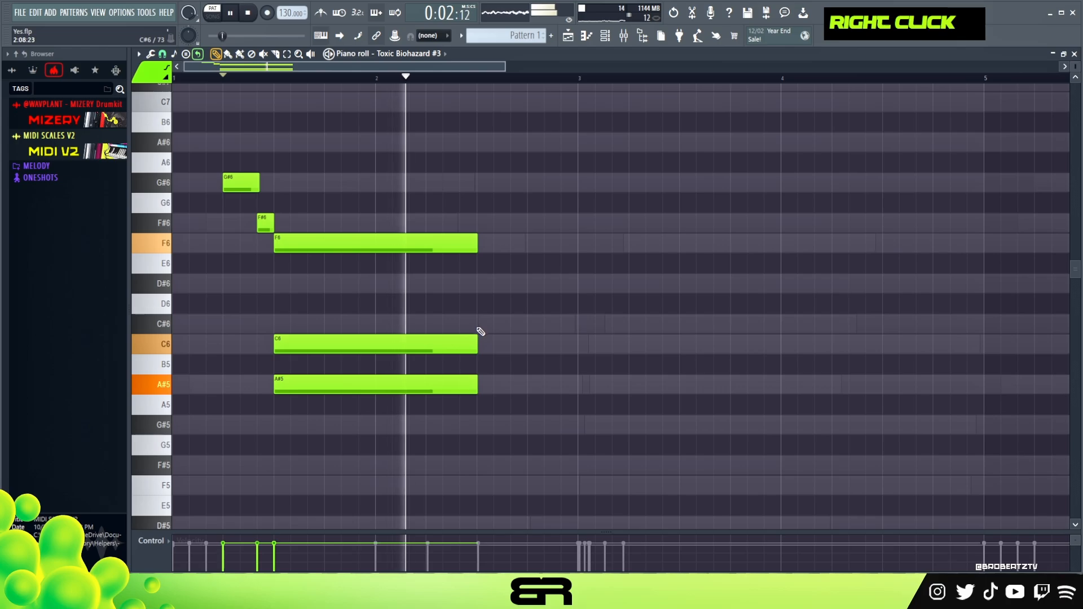
# Place half-bar C#6 and C6 melody notes, starting on beat 3 of bar 2 and on bar 3, and play the phrase.
pyautogui.click(480, 327)
pyautogui.click(576, 344)
pyautogui.press('space')
pyautogui.press('space')
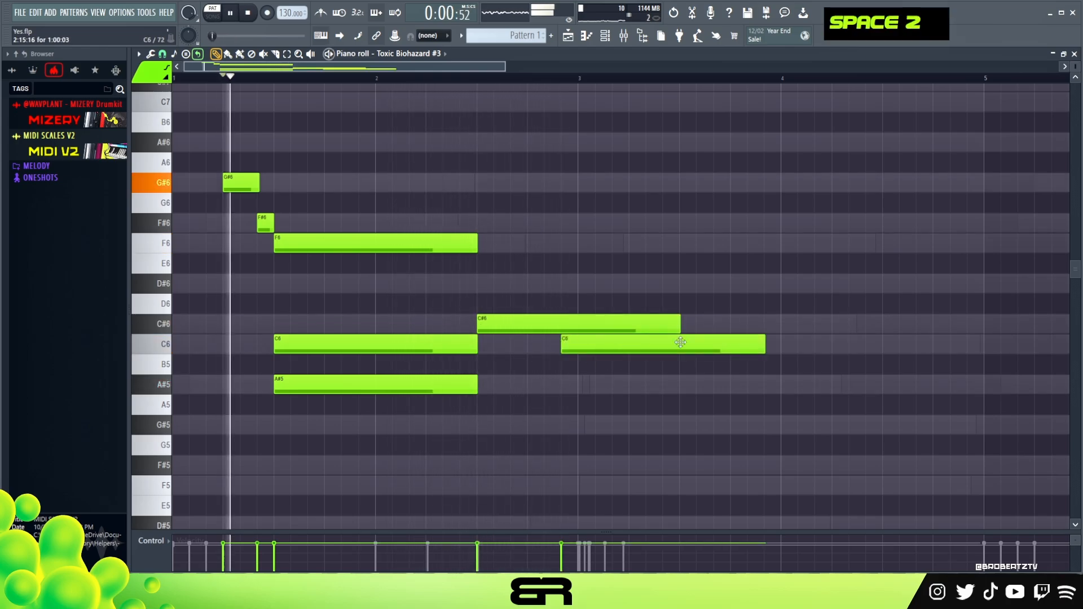
pyautogui.moveTo(680, 332); pyautogui.dragTo(579, 332)
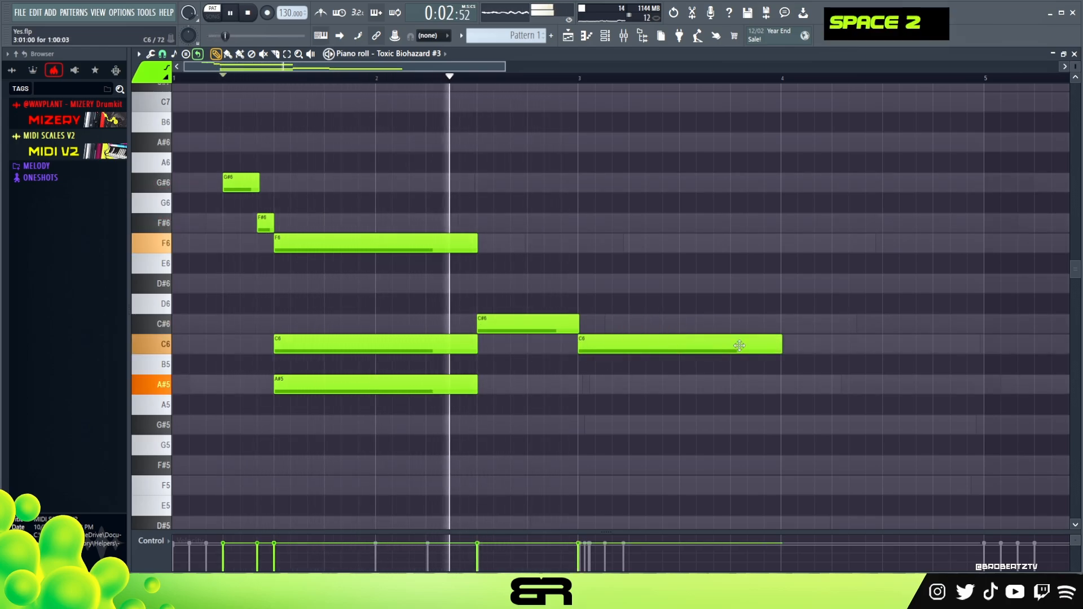
pyautogui.moveTo(779, 346); pyautogui.dragTo(680, 354)
pyautogui.press('space')
pyautogui.press('space')
pyautogui.rightClick(667, 386)
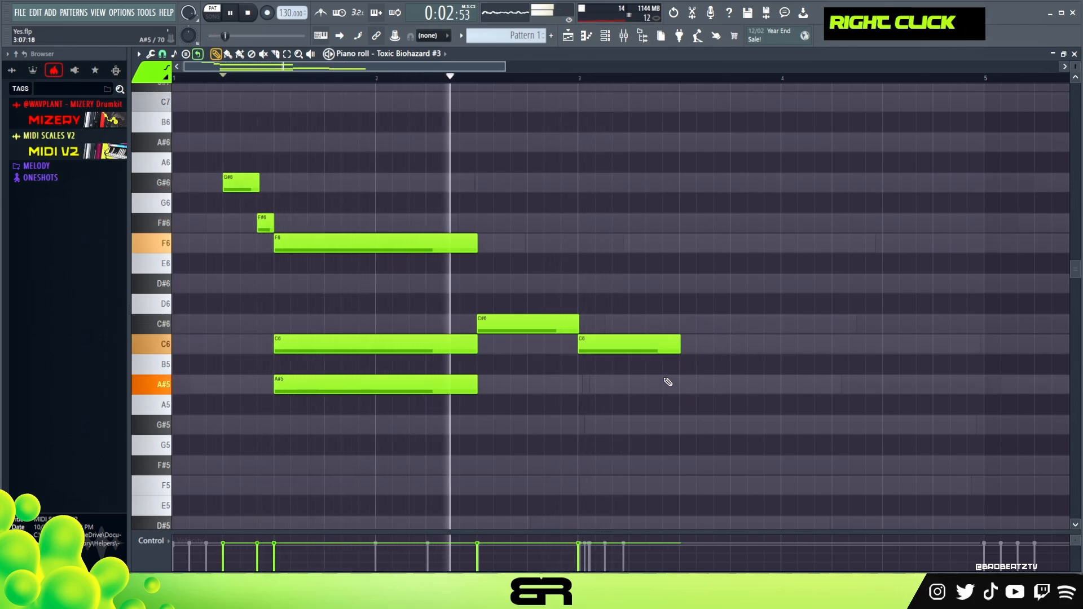
pyautogui.press('space')
# Copy the long F6 note to beat 3 of bar 3 and shorten the copy to about half a bar.
pyautogui.keyDown('ctrl'); pyautogui.click(353, 244); pyautogui.keyUp('ctrl')
pyautogui.moveTo(354, 248); pyautogui.dragTo(745, 263)
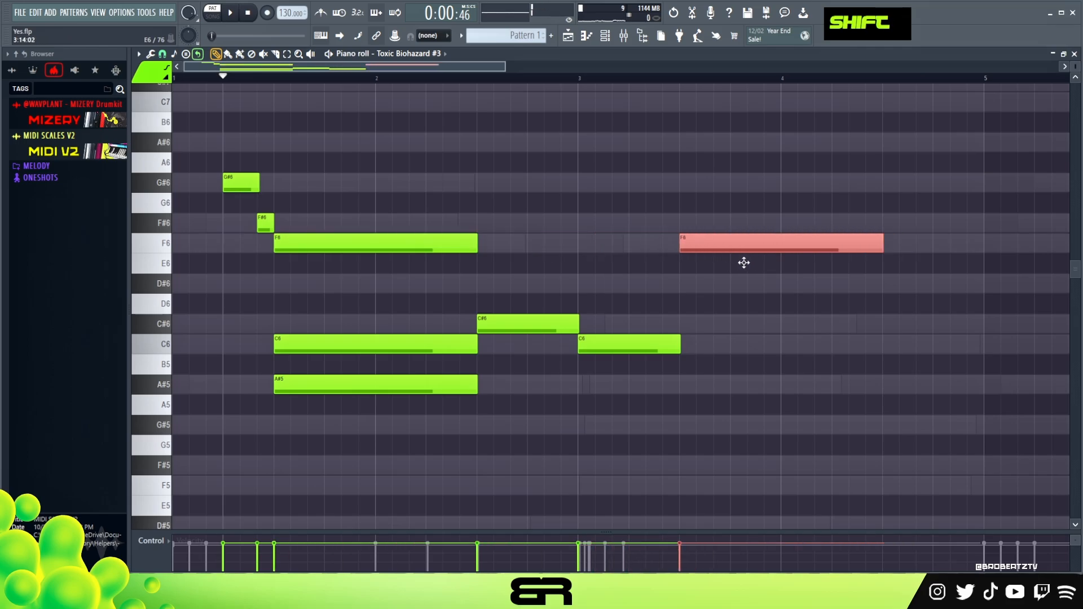
pyautogui.moveTo(884, 246); pyautogui.dragTo(775, 258)
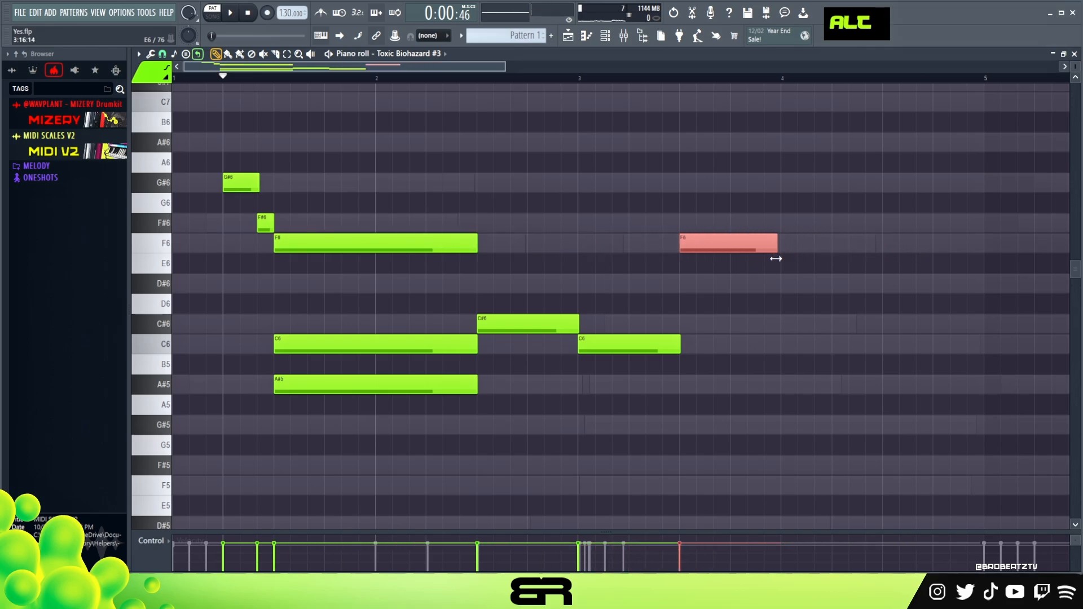
# Add short C#6 and D#6 notes leading up to the bar 3 F6, trimming the preceding C6, and play the melody.
pyautogui.click(637, 330)
pyautogui.click(668, 290)
pyautogui.keyDown('ctrl'); pyautogui.moveTo(636, 263); pyautogui.dragTo(701, 329); pyautogui.keyUp('ctrl')
pyautogui.moveTo(761, 279); pyautogui.dragTo(679, 285)
pyautogui.keyDown('alt'); pyautogui.moveTo(647, 320); pyautogui.dragTo(632, 349); pyautogui.keyUp('alt')
pyautogui.press('space')
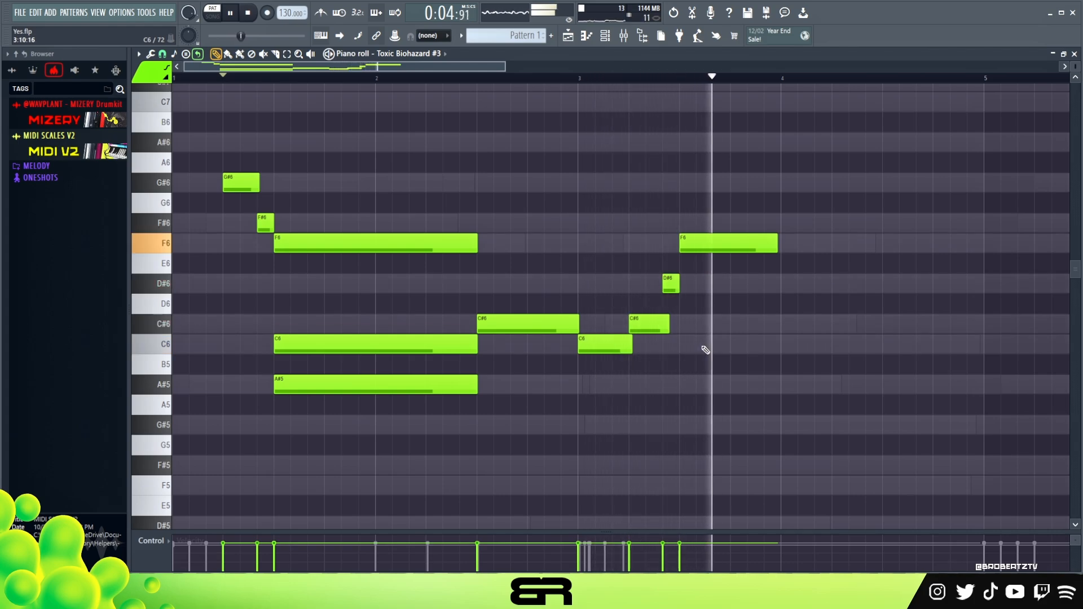
pyautogui.press('space')
# Place a C#6 note on beat 2 and a C6 note on beat 3 of bar 4.
pyautogui.click(858, 325)
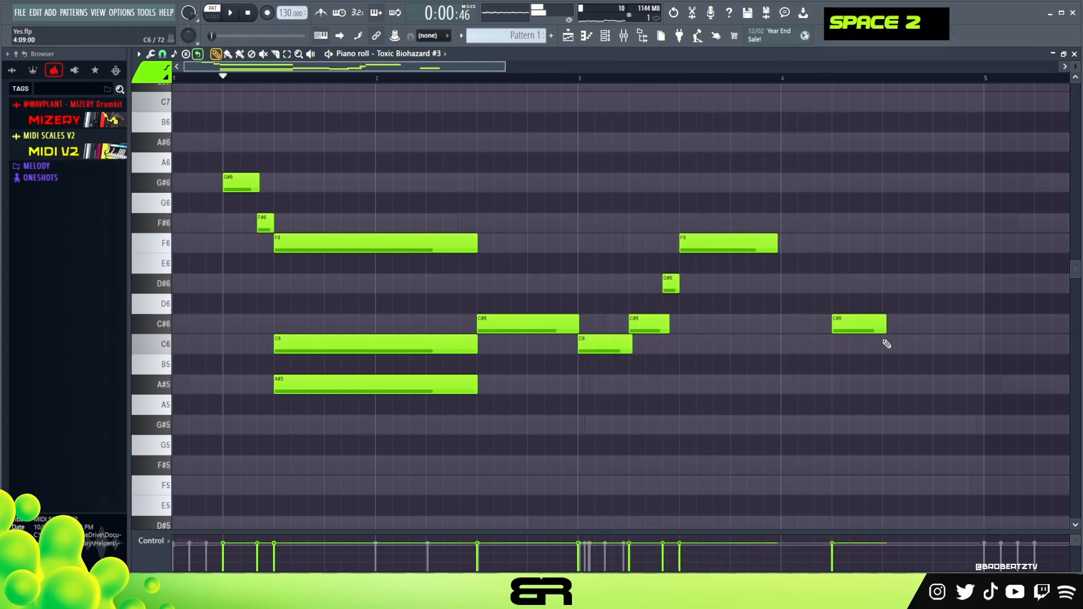
pyautogui.click(885, 343)
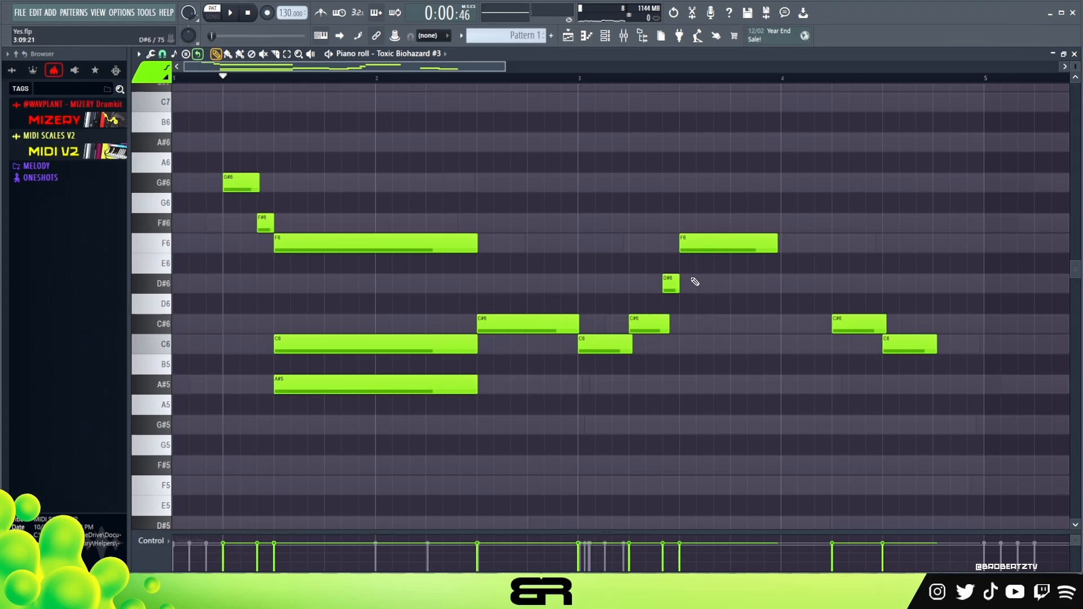
pyautogui.rightClick(722, 285)
# Try a lower harmony copy beneath the bar 3 F6 note, play it, and delete the copy.
pyautogui.keyDown('ctrl'); pyautogui.click(719, 243); pyautogui.keyUp('ctrl')
pyautogui.keyDown('shift'); pyautogui.click(717, 249); pyautogui.keyUp('shift')
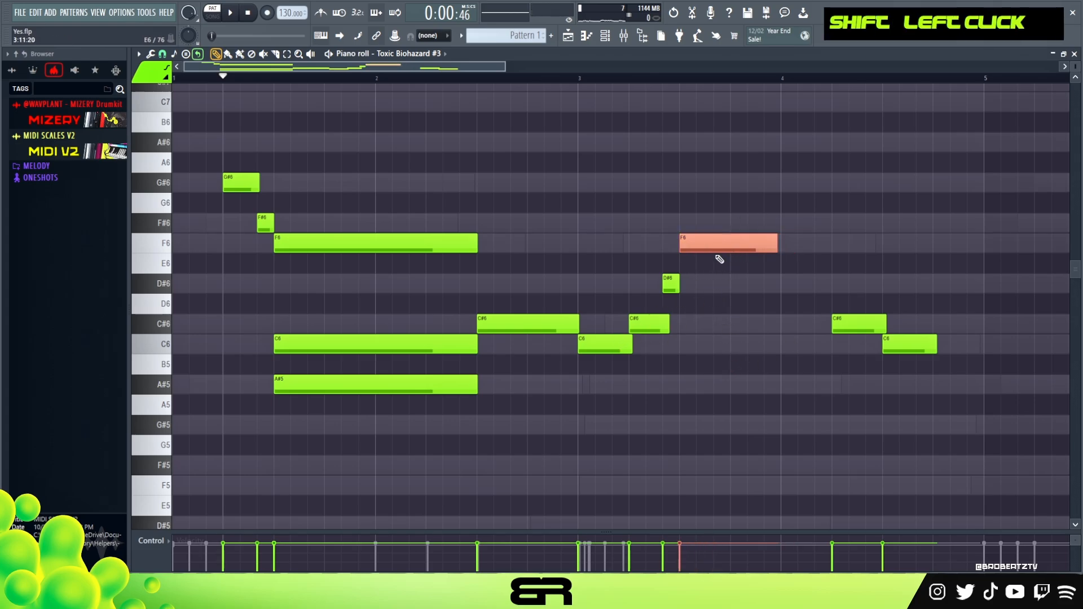
pyautogui.hotkey('ctrl', 'Down')
pyautogui.keyDown('ctrl'); pyautogui.click(708, 485); pyautogui.keyUp('ctrl')
pyautogui.moveTo(708, 486); pyautogui.dragTo(708, 337)
pyautogui.keyDown('alt'); pyautogui.rightClick(707, 337); pyautogui.keyUp('alt')
pyautogui.rightClick(724, 342)
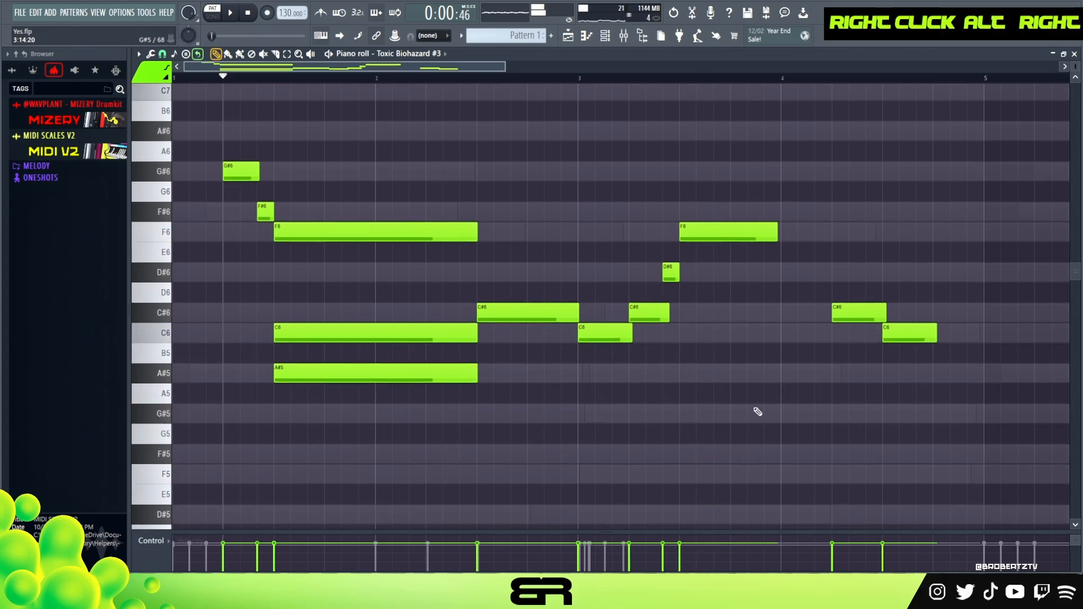
# Try C#6 and G#6 harmony notes with the bar 3 F6, play the chord, and delete both notes.
pyautogui.keyDown('ctrl'); pyautogui.click(712, 234); pyautogui.keyUp('ctrl')
pyautogui.moveTo(712, 234); pyautogui.dragTo(709, 321)
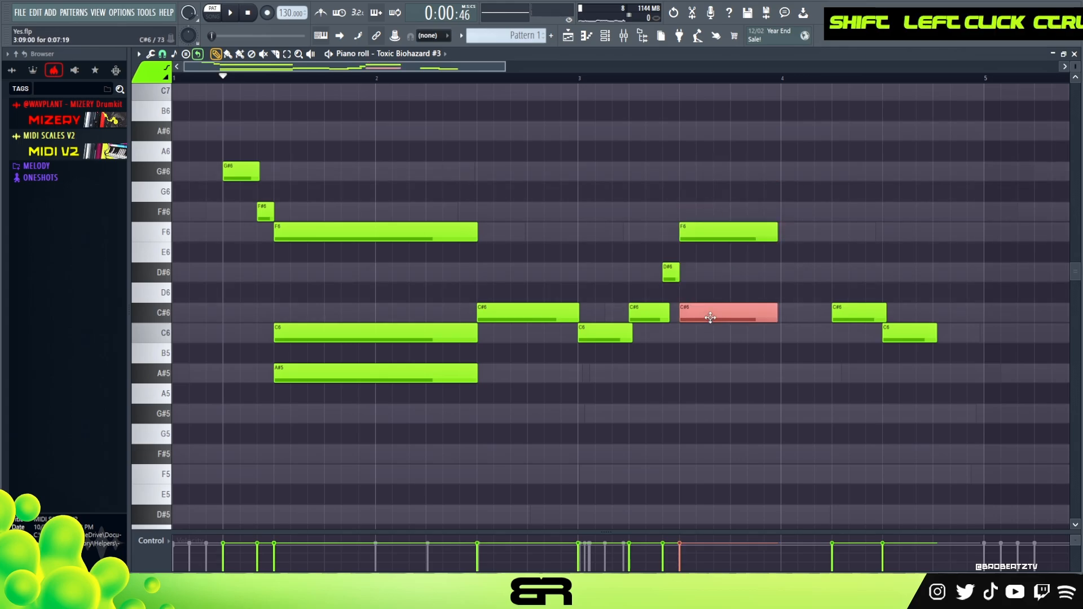
pyautogui.rightClick(721, 322)
pyautogui.moveTo(727, 224); pyautogui.dragTo(724, 316)
pyautogui.keyDown('alt'); pyautogui.rightClick(712, 251); pyautogui.keyUp('alt')
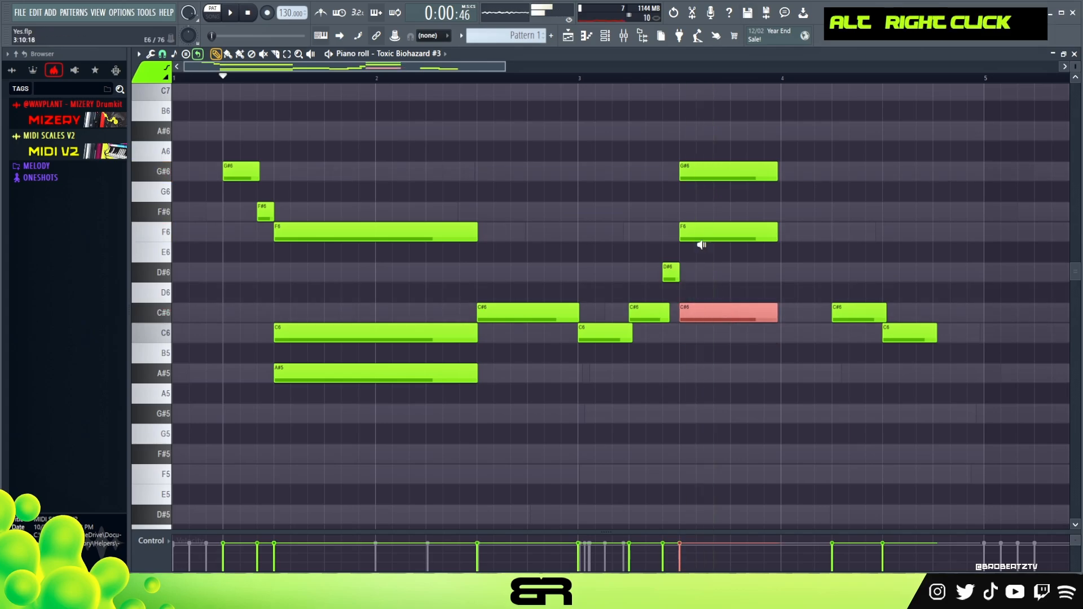
pyautogui.rightClick(733, 172)
pyautogui.rightClick(750, 314)
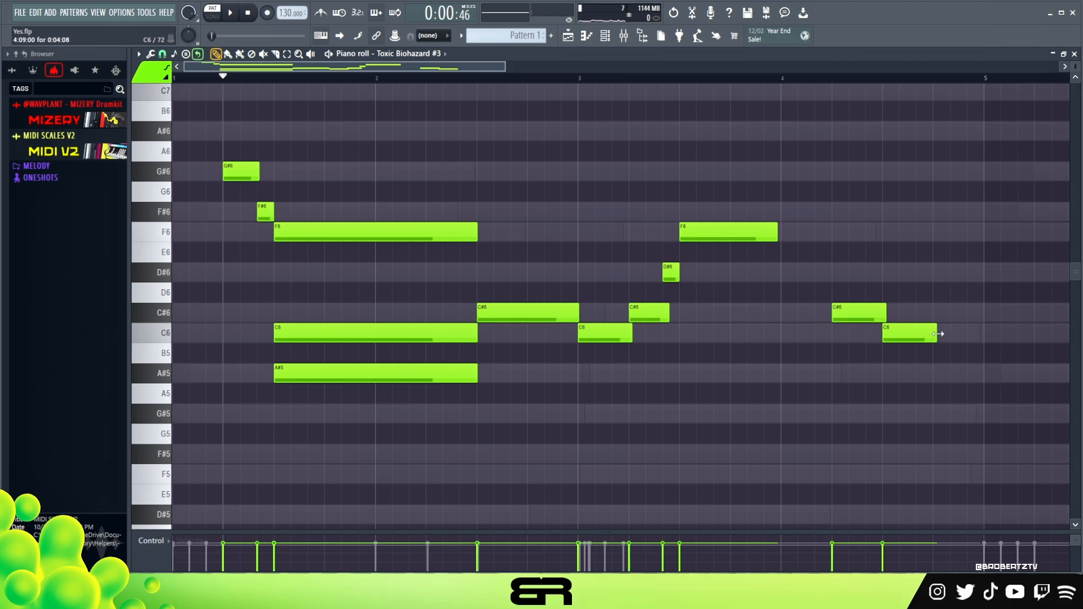
# Extend the last C6 almost to the end of bar 4 and the bar 3 F6 to the next C#6, trimming that C#6's overlap.
pyautogui.moveTo(938, 334); pyautogui.dragTo(980, 345)
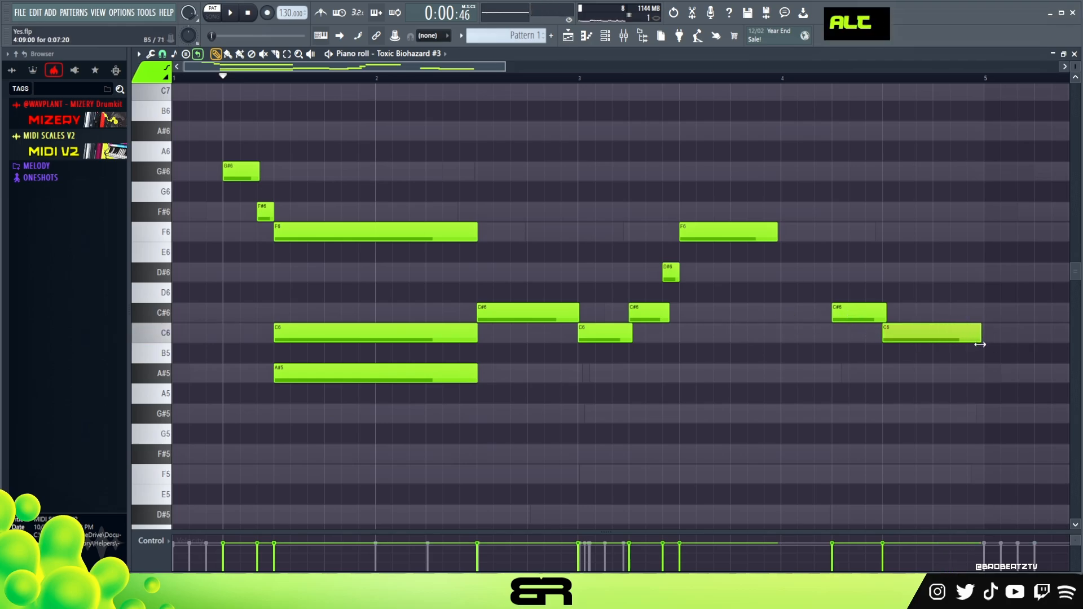
pyautogui.moveTo(776, 233); pyautogui.dragTo(831, 234)
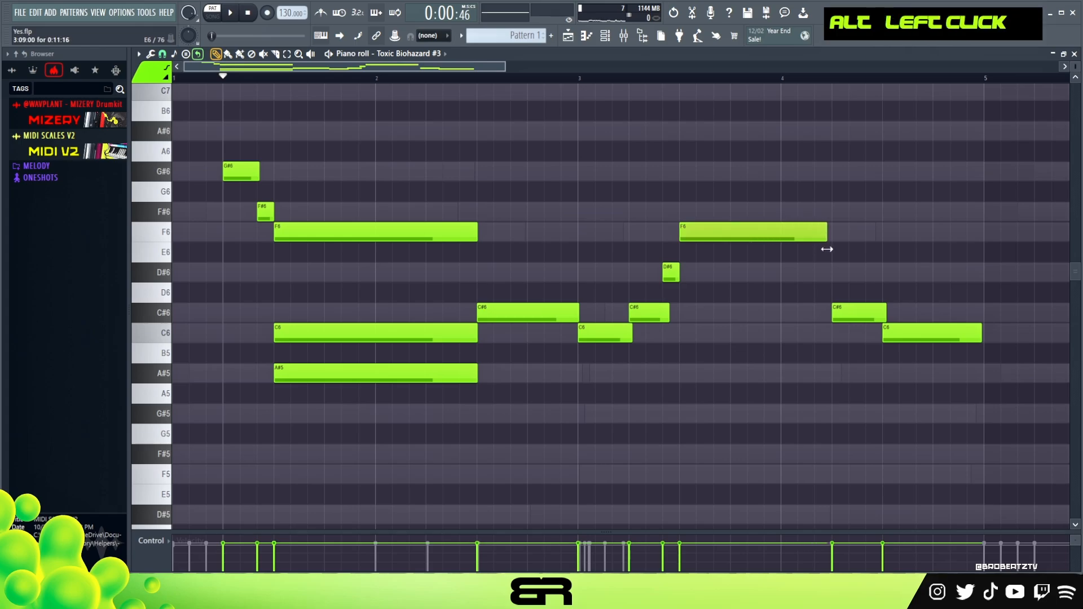
pyautogui.moveTo(885, 309); pyautogui.dragTo(881, 310)
pyautogui.moveTo(952, 363); pyautogui.dragTo(565, 234)
pyautogui.moveTo(457, 232); pyautogui.dragTo(376, 220)
pyautogui.moveTo(297, 214); pyautogui.dragTo(221, 150)
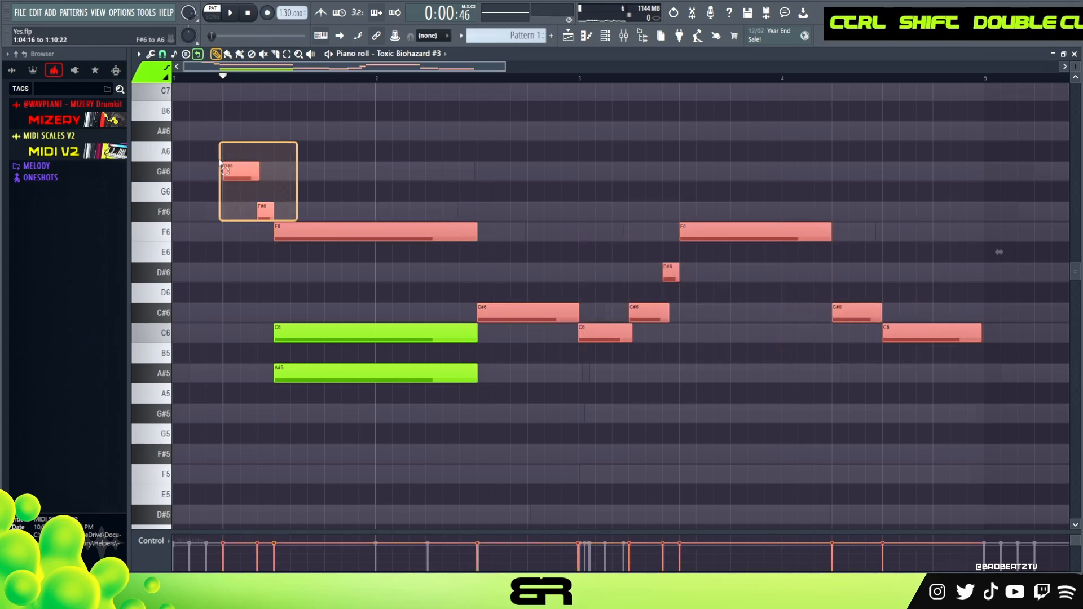
pyautogui.rightClick(443, 138)
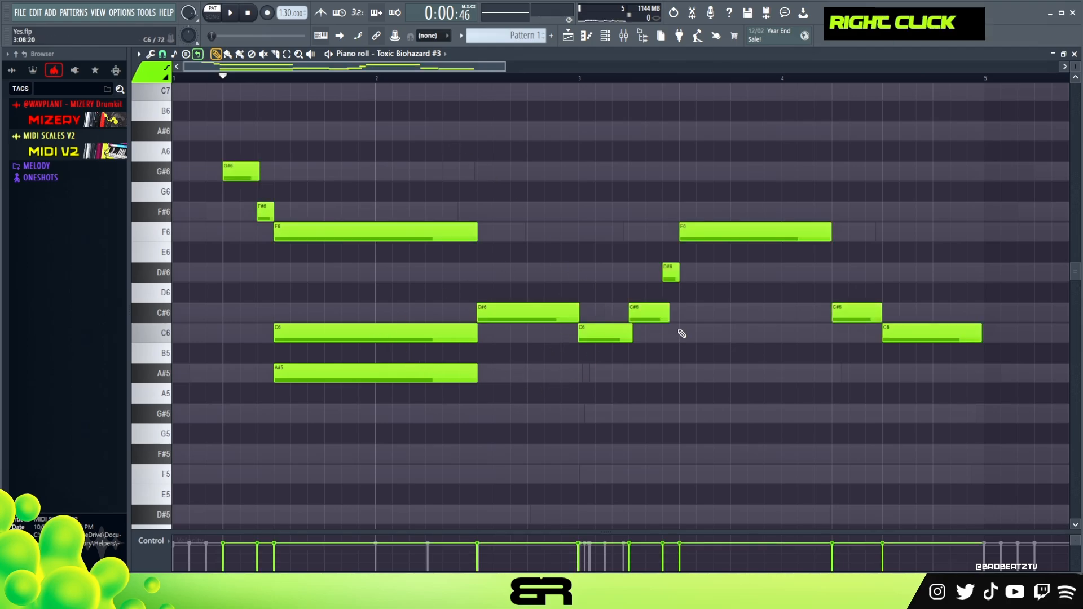
# Build a chord under the bar 2 C#6 by copying it down to A#5 and F#5, and play the chord.
pyautogui.scroll(-3, 643, 318)
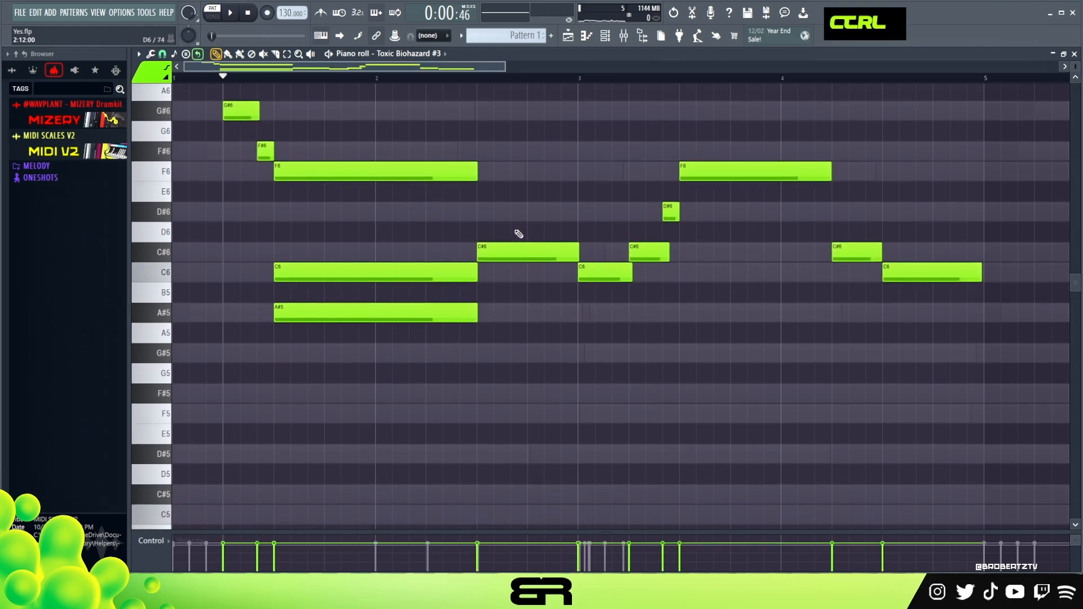
pyautogui.keyDown('ctrl'); pyautogui.click(515, 252); pyautogui.keyUp('ctrl')
pyautogui.keyDown('shift'); pyautogui.moveTo(513, 252); pyautogui.dragTo(513, 399); pyautogui.keyUp('shift')
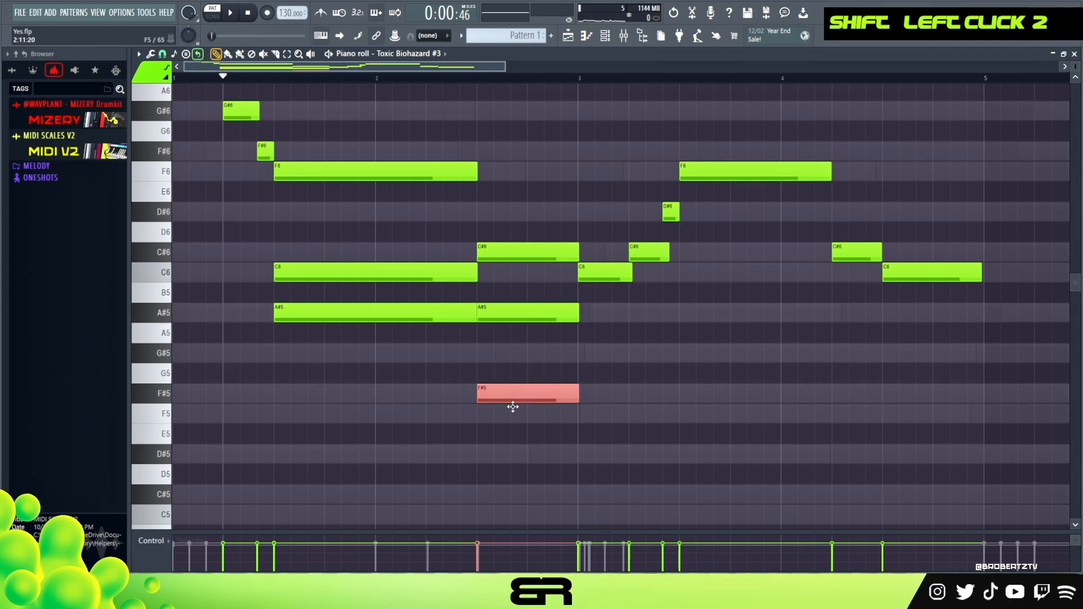
pyautogui.keyDown('alt'); pyautogui.rightClick(514, 325); pyautogui.keyUp('alt')
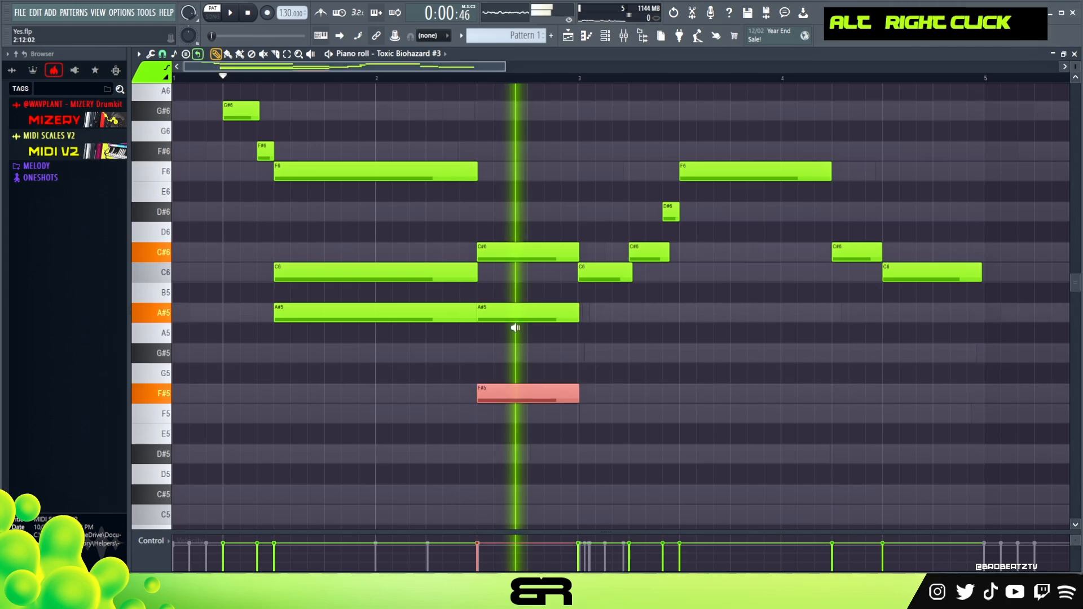
# Trim the end of the first chord's A#5 slightly to separate it from the next A#5, and play the phrase.
pyautogui.keyDown('ctrl'); pyautogui.click(475, 313); pyautogui.keyUp('ctrl')
pyautogui.keyDown('alt'); pyautogui.moveTo(475, 318); pyautogui.dragTo(472, 318); pyautogui.keyUp('alt')
pyautogui.scroll(2, 379, 149)
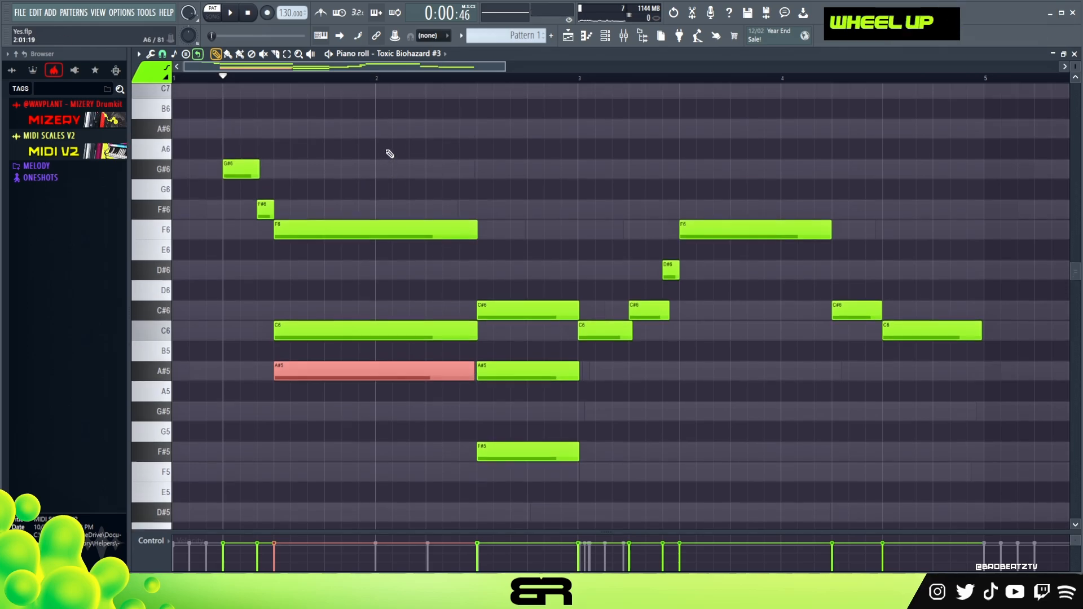
pyautogui.press('space')
pyautogui.rightClick(542, 255)
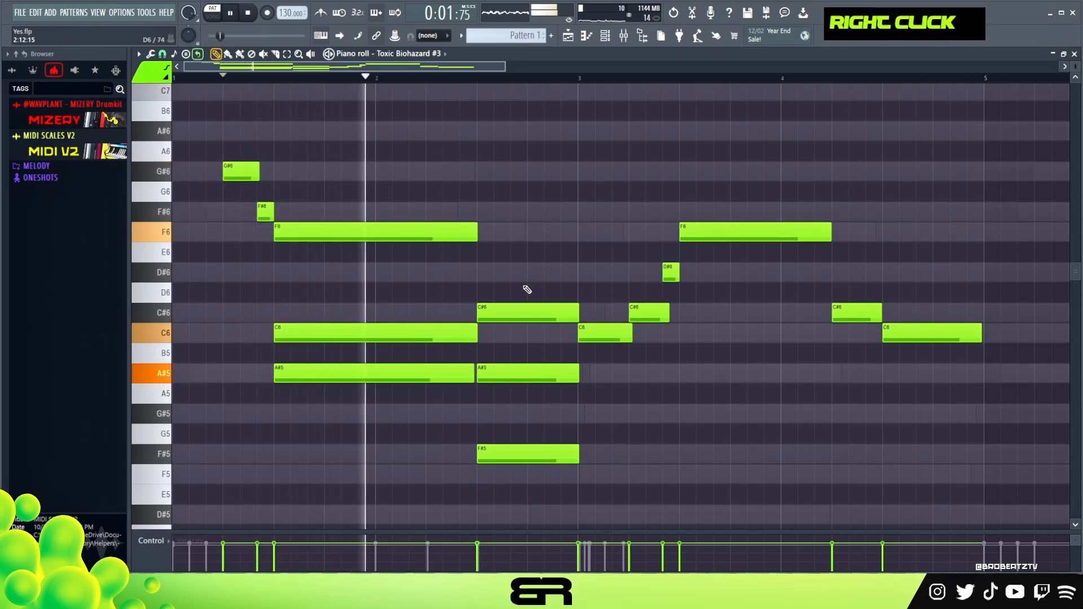
pyautogui.press('space')
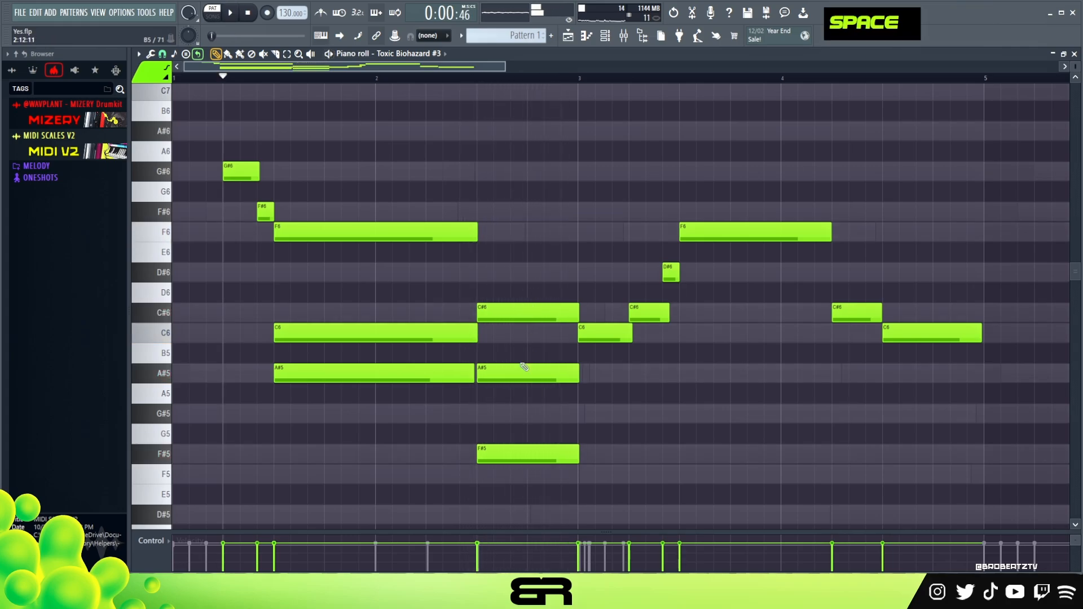
# Lower the bar 2 chord's A#5 to G#5 and its F#5 to F5, and play the chord.
pyautogui.press('ctrl')
pyautogui.moveTo(527, 365)
pyautogui.mouseDown()
pyautogui.moveTo(540, 464)
pyautogui.moveTo(535, 377)
pyautogui.mouseUp()
pyautogui.hotkey('shift', 'Down')
pyautogui.hotkey('shift', 'Down')
pyautogui.moveTo(528, 432); pyautogui.dragTo(530, 453)
pyautogui.hotkey('shift', 'Down')
pyautogui.keyDown('alt'); pyautogui.rightClick(529, 429); pyautogui.keyUp('alt')
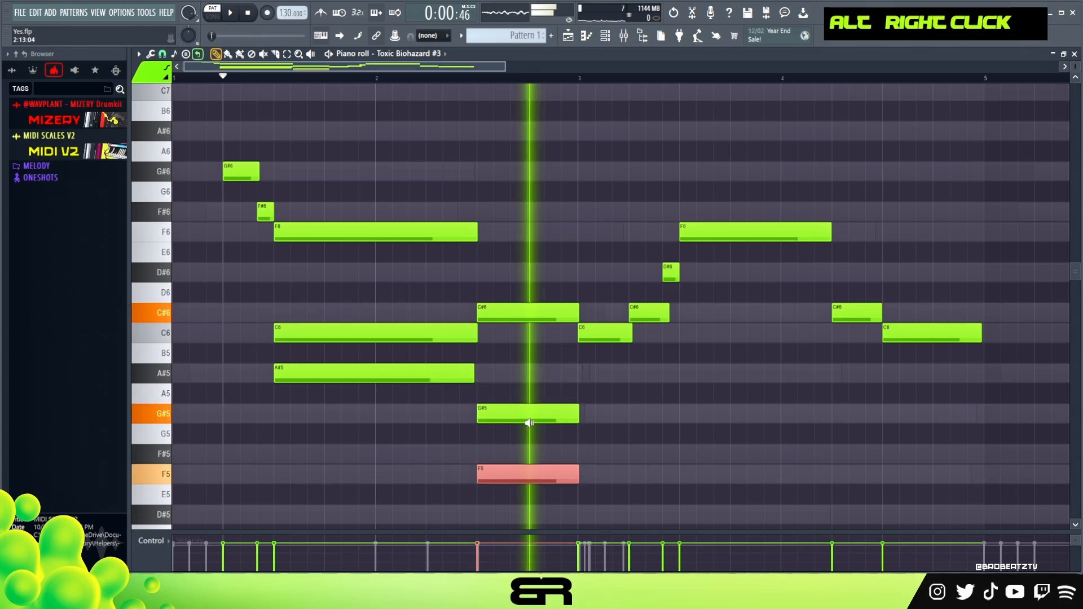
pyautogui.scroll(-3, 530, 428)
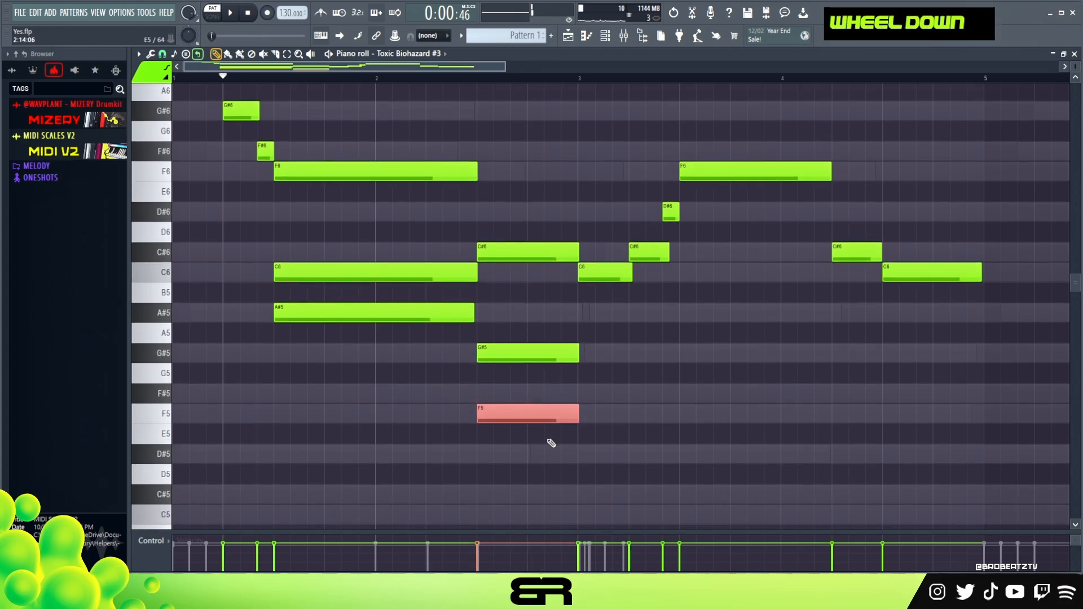
pyautogui.rightClick(582, 441)
pyautogui.keyDown('alt'); pyautogui.rightClick(518, 389); pyautogui.keyUp('alt')
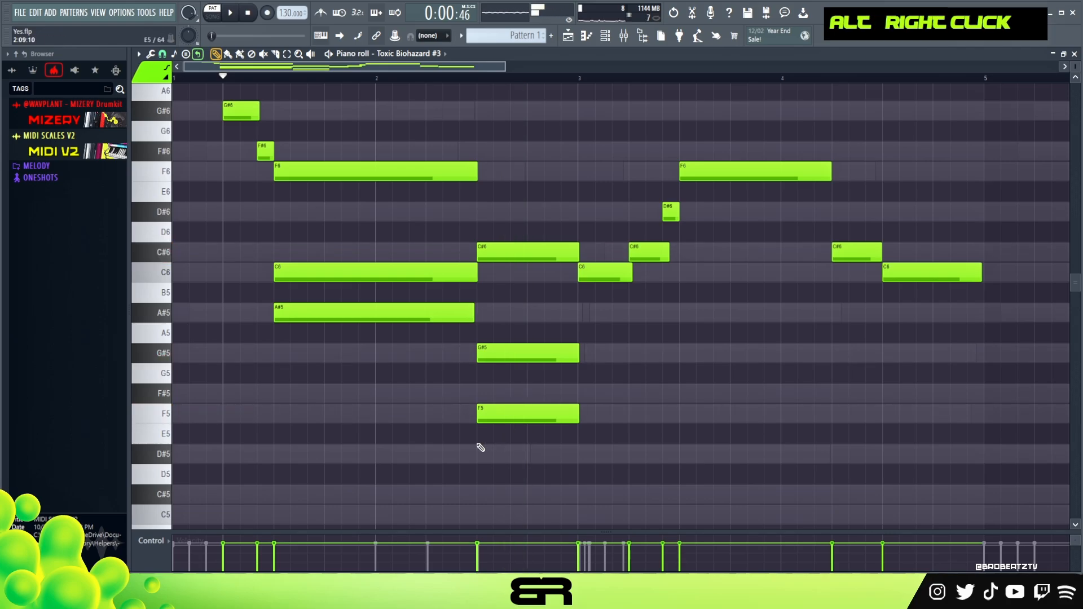
# Replace the bar 2 chord's G#5 with a D#5, trimming the D#5 and F5 to end just before bar 3.
pyautogui.click(486, 453)
pyautogui.keyDown('alt'); pyautogui.rightClick(503, 438); pyautogui.keyUp('alt')
pyautogui.rightClick(534, 356)
pyautogui.keyDown('alt'); pyautogui.rightClick(510, 384); pyautogui.keyUp('alt')
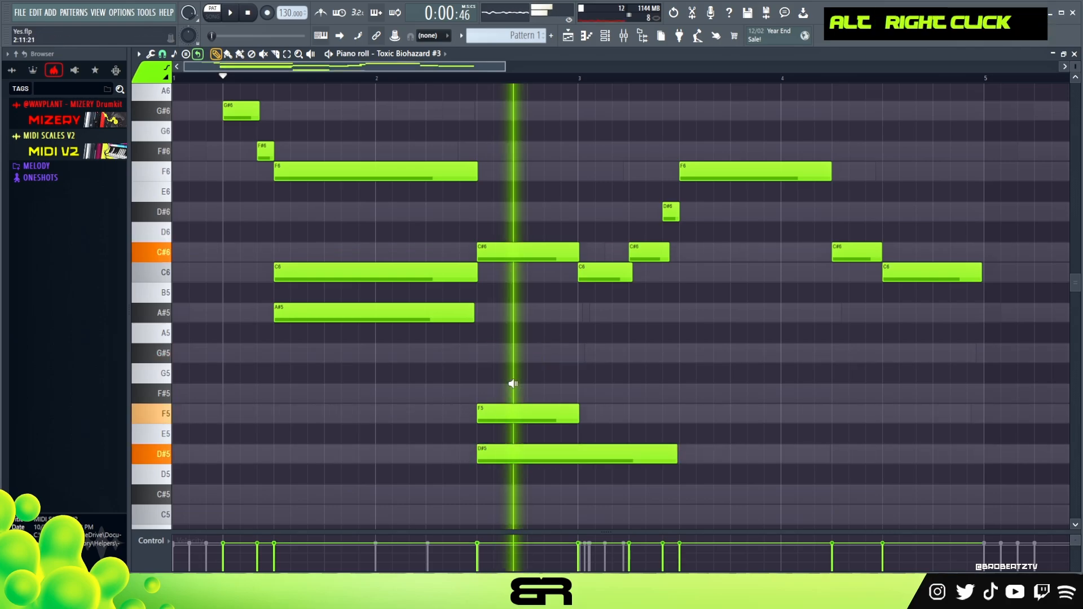
pyautogui.moveTo(675, 453); pyautogui.dragTo(576, 454)
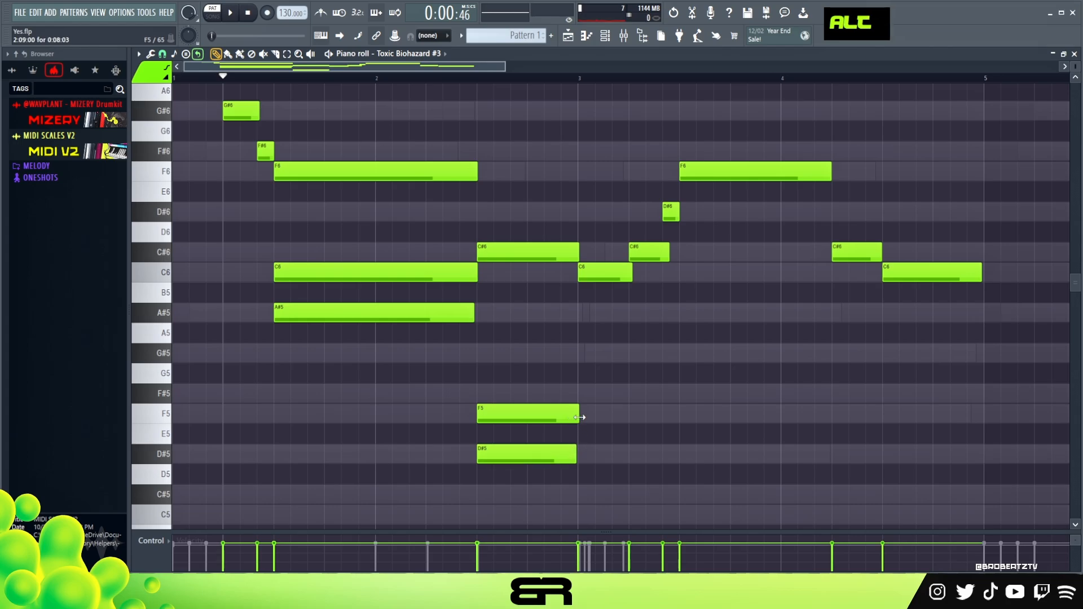
pyautogui.moveTo(580, 417); pyautogui.dragTo(578, 417)
# Place a C#5 bass note at the start of bar 3 and a C5 under the last C6, and play the phrase.
pyautogui.click(551, 472)
pyautogui.rightClick(550, 473)
pyautogui.click(546, 454)
pyautogui.click(580, 493)
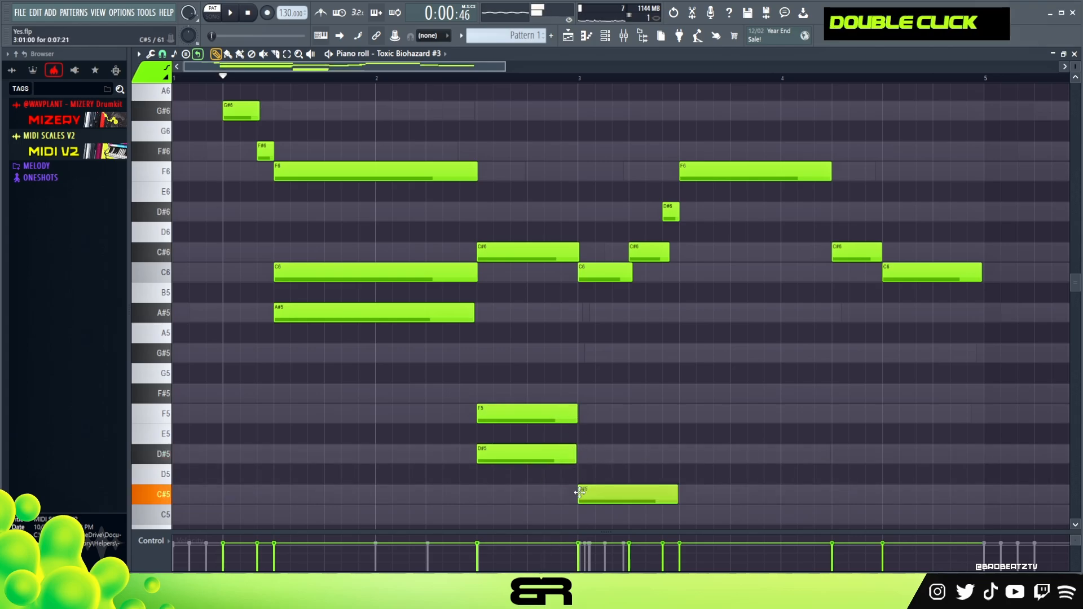
pyautogui.rightClick(631, 458)
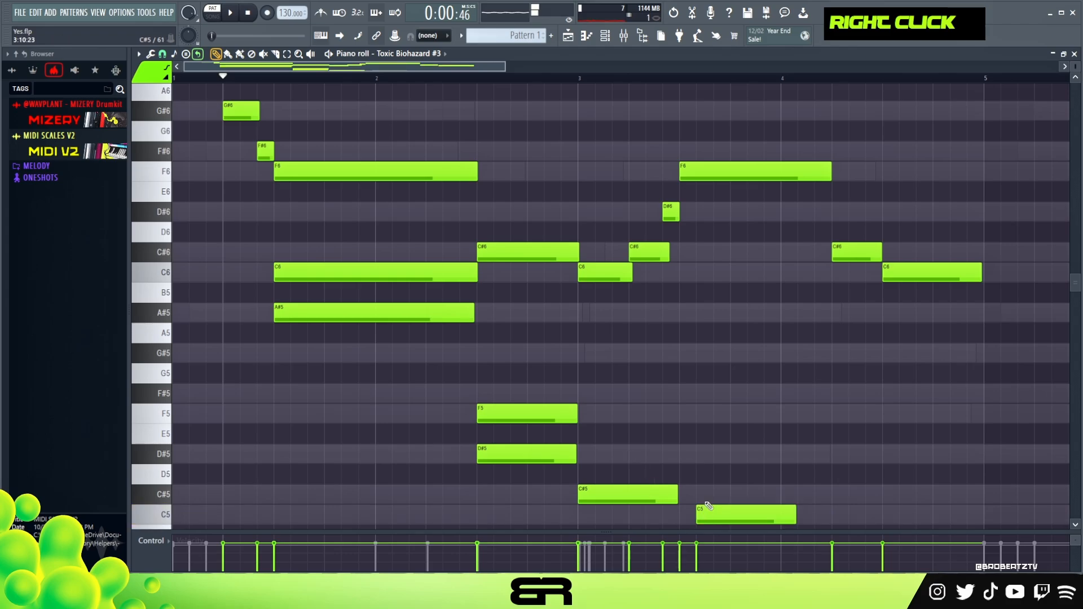
pyautogui.scroll(-3, 732, 474)
pyautogui.moveTo(725, 457); pyautogui.dragTo(912, 455)
pyautogui.scroll(3, 705, 379)
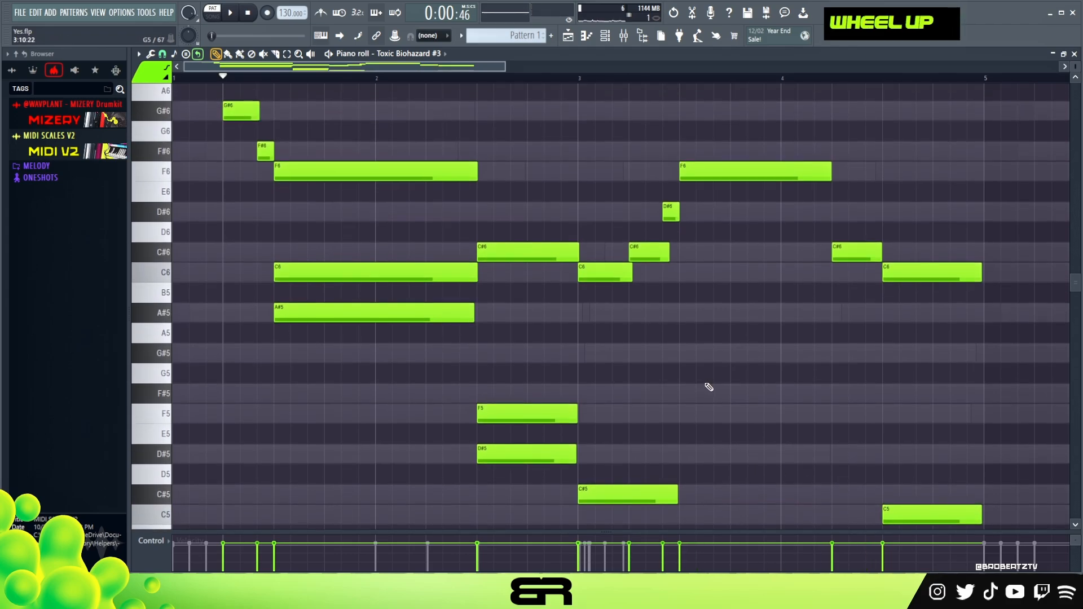
pyautogui.press('space')
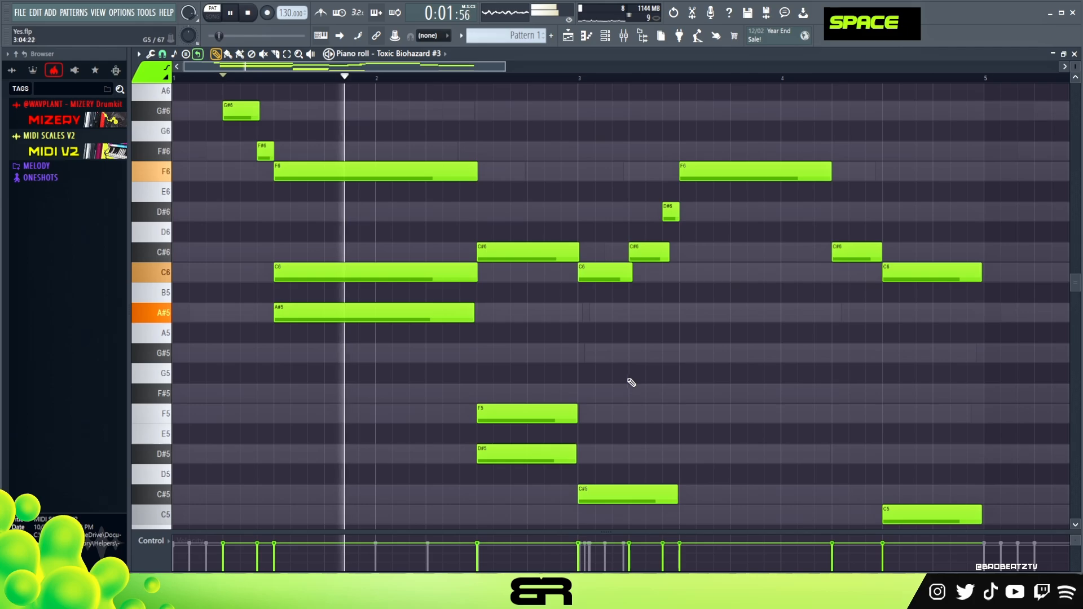
# Add F5 and G#5 above the bar 3 C#5, shorten both to end at the next C#6, and play the phrase.
pyautogui.click(604, 413)
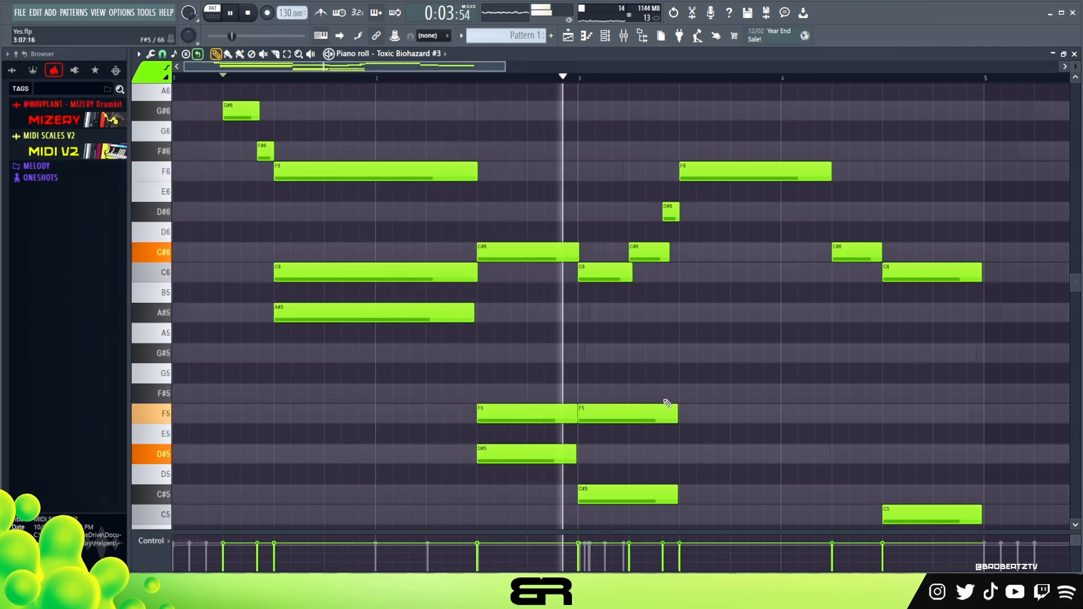
pyautogui.press('space')
pyautogui.keyDown('ctrl'); pyautogui.click(629, 409); pyautogui.keyUp('ctrl')
pyautogui.keyDown('shift'); pyautogui.moveTo(629, 409); pyautogui.dragTo(629, 347); pyautogui.keyUp('shift')
pyautogui.keyDown('ctrl'); pyautogui.moveTo(693, 352); pyautogui.dragTo(678, 429); pyautogui.keyUp('ctrl')
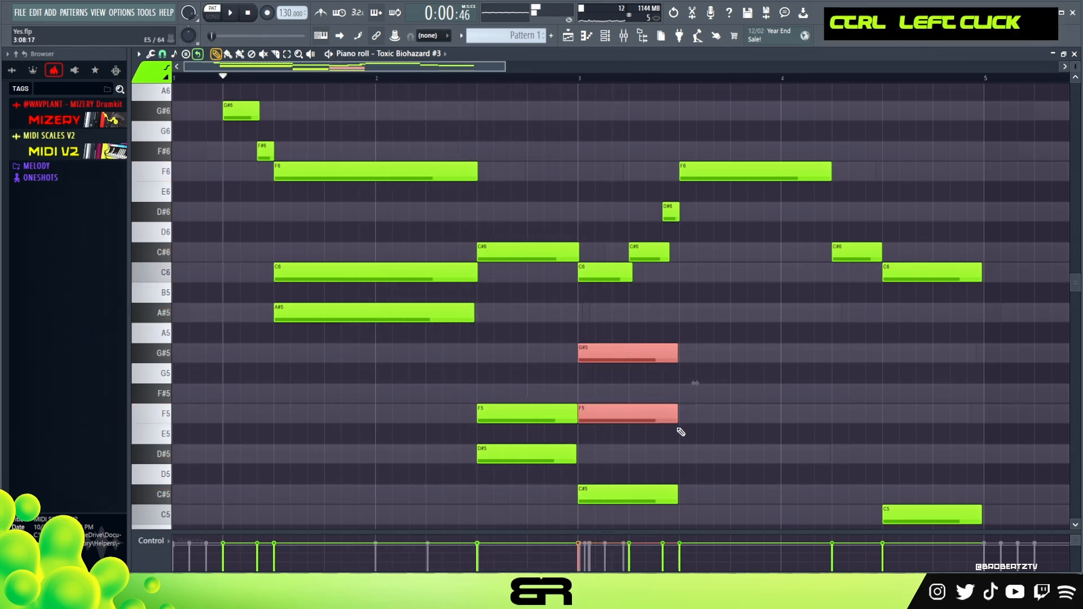
pyautogui.keyDown('alt'); pyautogui.moveTo(679, 355); pyautogui.dragTo(643, 358); pyautogui.keyUp('alt')
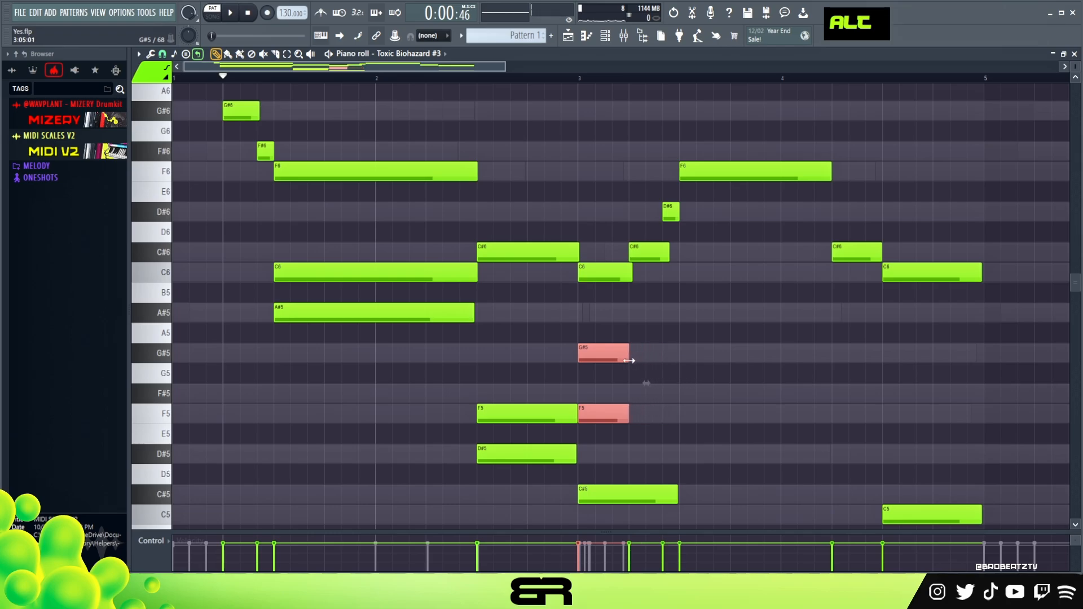
pyautogui.press('space')
pyautogui.rightClick(653, 365)
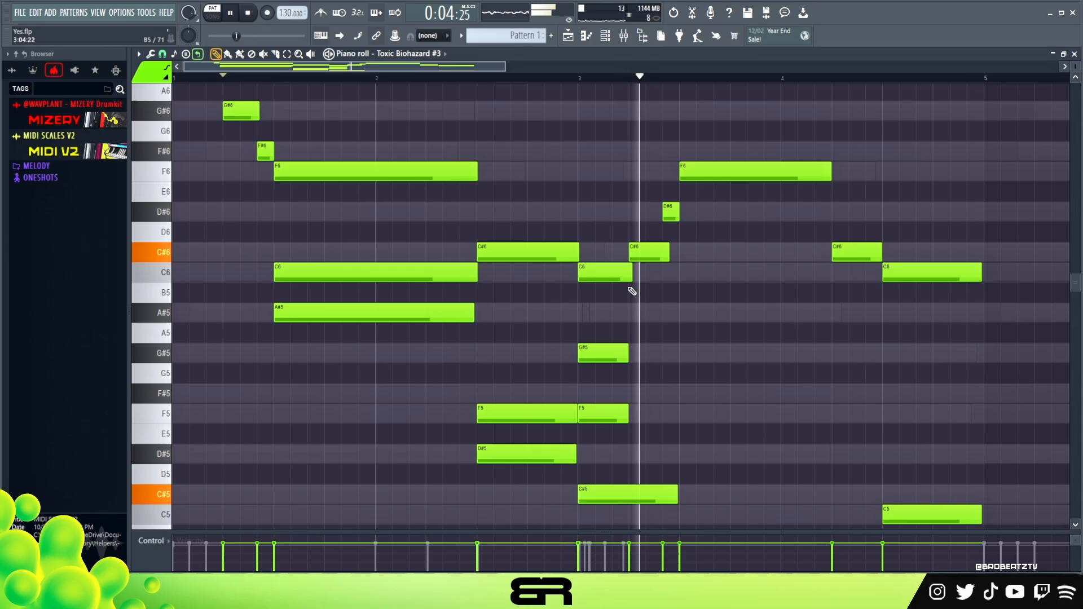
pyautogui.press('space')
pyautogui.press('space')
pyautogui.press('space')
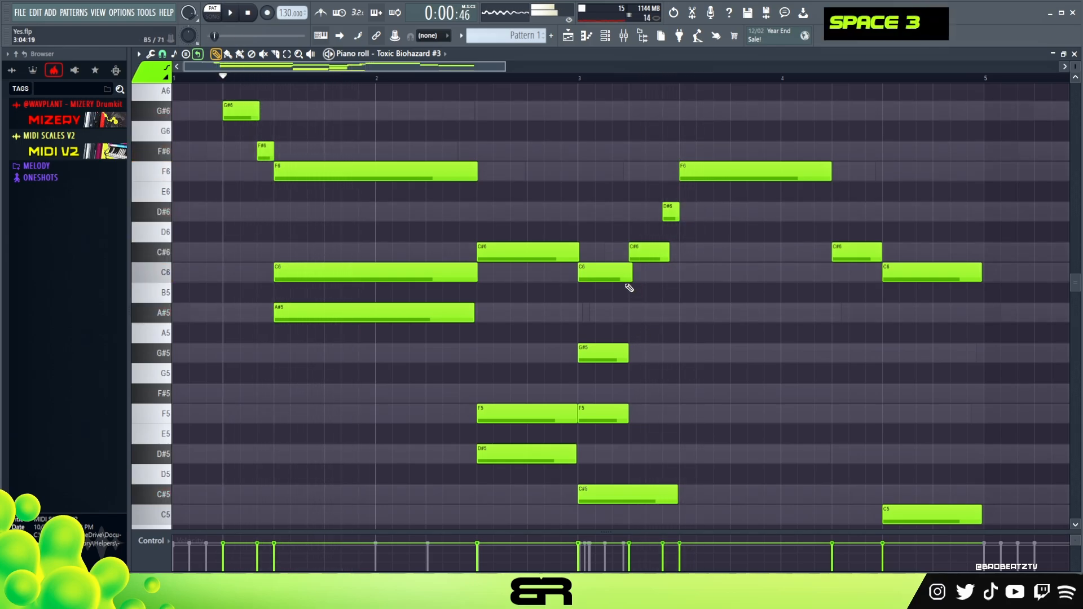
# Add C6 and A#5 chord notes under the bar 3 F6, starting and ending together with it.
pyautogui.keyDown('ctrl'); pyautogui.click(607, 275); pyautogui.keyUp('ctrl')
pyautogui.moveTo(607, 275)
pyautogui.mouseDown()
pyautogui.moveTo(780, 289)
pyautogui.moveTo(753, 313)
pyautogui.mouseUp()
pyautogui.rightClick(753, 337)
pyautogui.moveTo(339, 155); pyautogui.dragTo(475, 336)
pyautogui.rightClick(776, 383)
pyautogui.keyDown('ctrl'); pyautogui.moveTo(790, 262); pyautogui.dragTo(830, 311); pyautogui.keyUp('ctrl')
pyautogui.rightClick(766, 411)
# Extend the bar 3 G#5 and F5 up to the start of the following F6 chord.
pyautogui.keyDown('ctrl'); pyautogui.moveTo(619, 349); pyautogui.dragTo(679, 355); pyautogui.keyUp('ctrl')
pyautogui.rightClick(664, 418)
pyautogui.rightClick(731, 356)
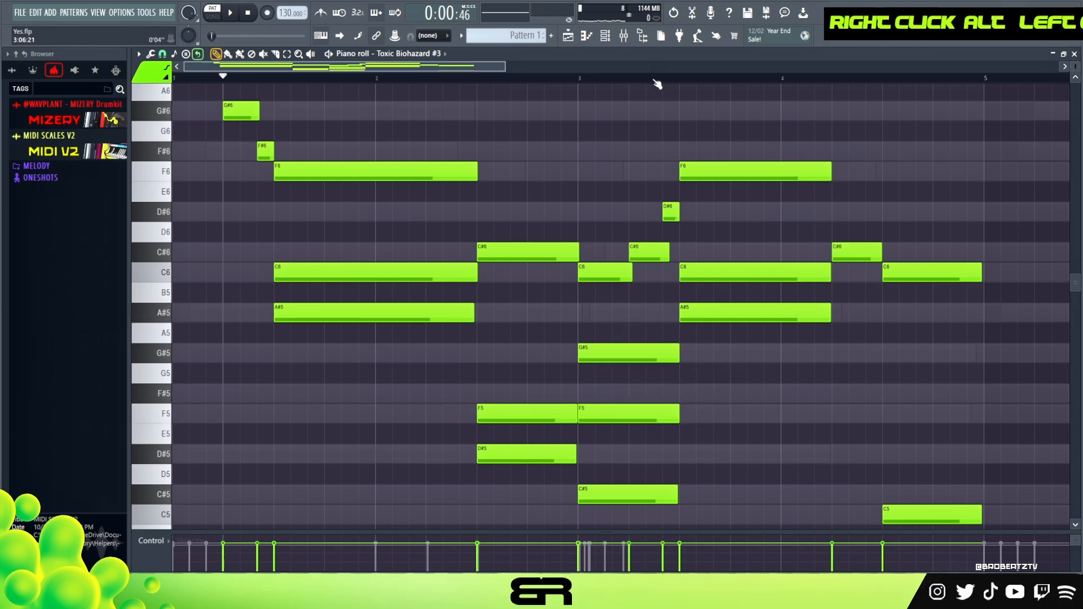
# Copy the bar 3 G#5 and F5 under the last C6 in bar 4.
pyautogui.scroll(-1, 792, 380)
pyautogui.scroll(-1, 823, 389)
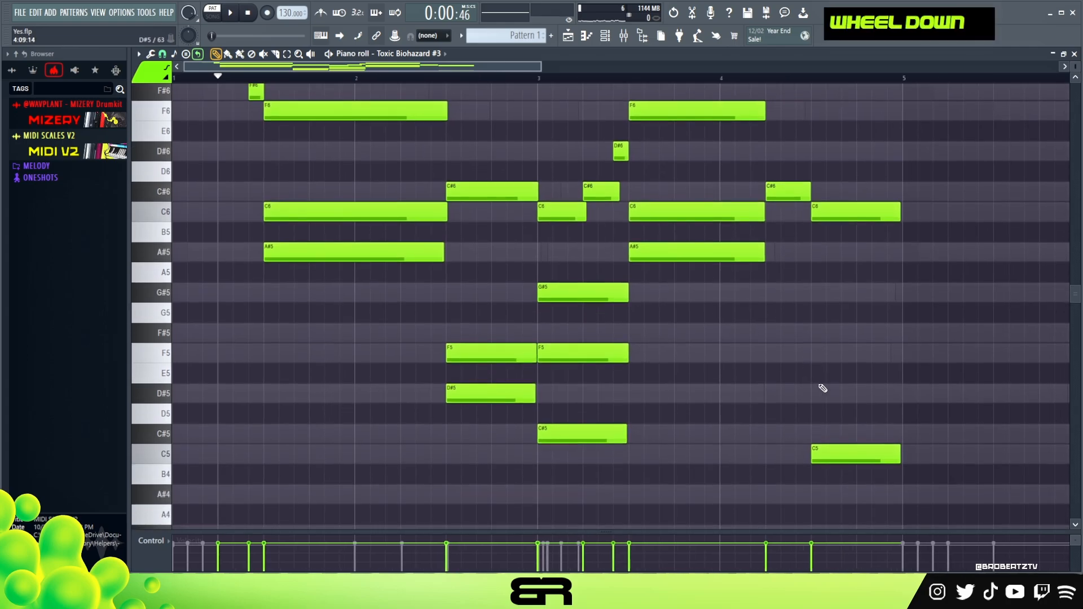
pyautogui.keyDown('ctrl'); pyautogui.moveTo(563, 278); pyautogui.dragTo(632, 363); pyautogui.keyUp('ctrl')
pyautogui.keyDown('shift'); pyautogui.moveTo(579, 356); pyautogui.dragTo(852, 357); pyautogui.keyUp('shift')
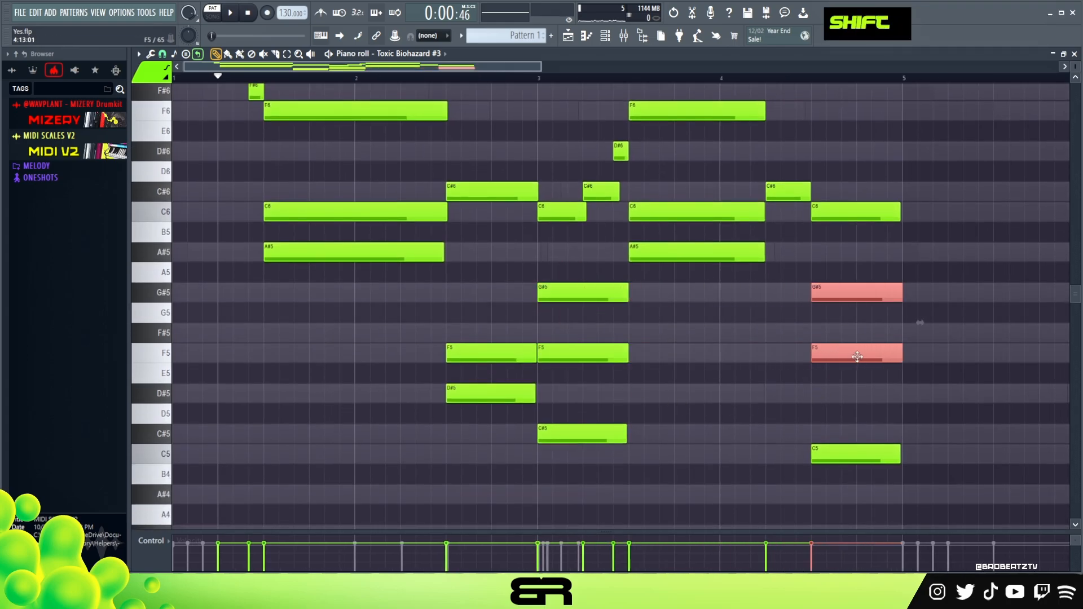
# Try an octave-lower copy of the bar 3 C6, G#5 and F5 under the last chord, and delete the copies.
pyautogui.keyDown('ctrl'); pyautogui.moveTo(553, 206); pyautogui.dragTo(632, 363); pyautogui.keyUp('ctrl')
pyautogui.keyDown('shift'); pyautogui.moveTo(581, 293); pyautogui.dragTo(855, 293); pyautogui.keyUp('shift')
pyautogui.hotkey('ctrl', 'Down')
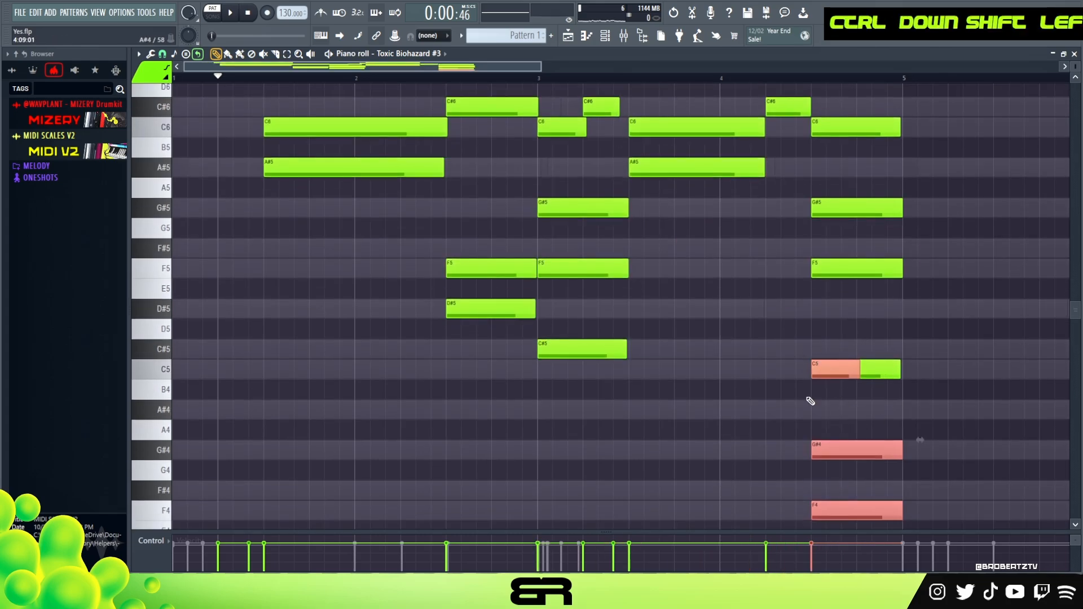
pyautogui.hotkey('ctrl', 'Up')
pyautogui.hotkey('ctrl', 'Down')
pyautogui.hotkey('ctrl', 'Up')
pyautogui.press('Delete')
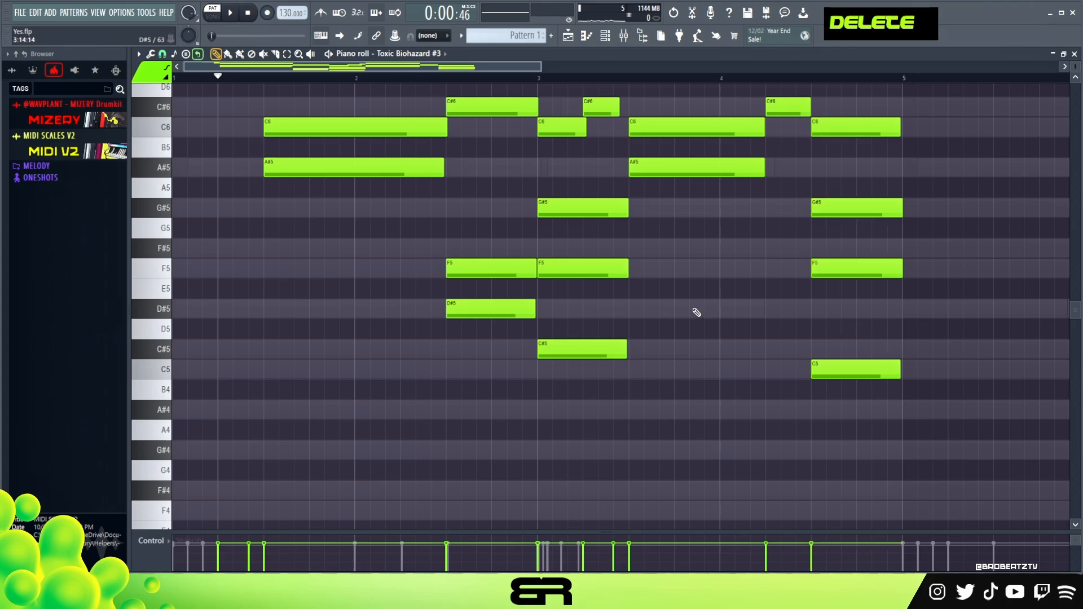
# Play the phrase and slightly lower the velocity of all its notes.
pyautogui.scroll(2, 697, 310)
pyautogui.scroll(-1, 1076, 70)
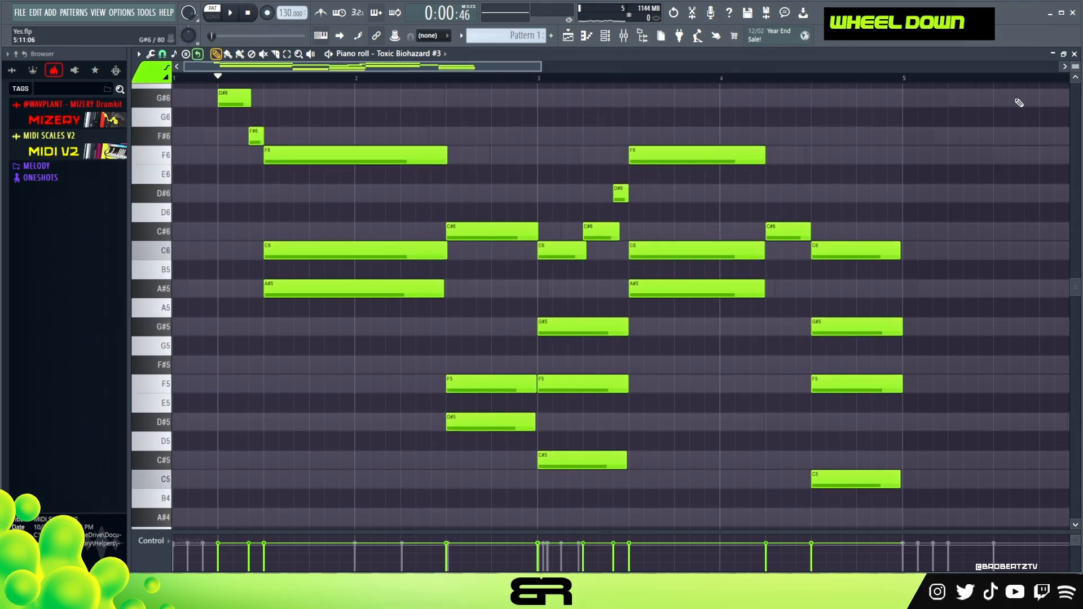
pyautogui.press('space')
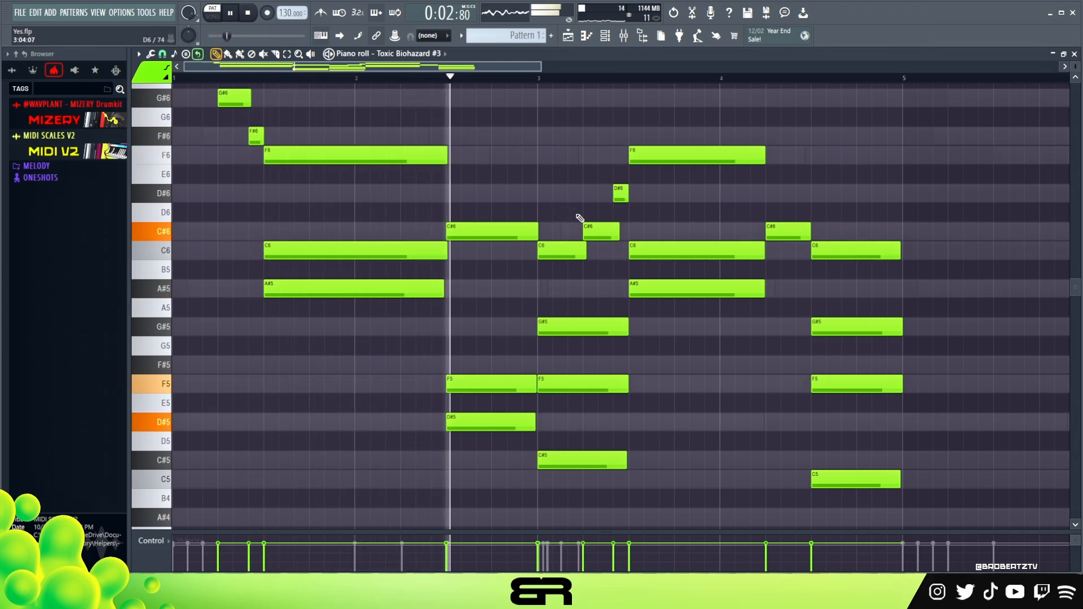
pyautogui.press('ctrl')
pyautogui.press('ctrl')
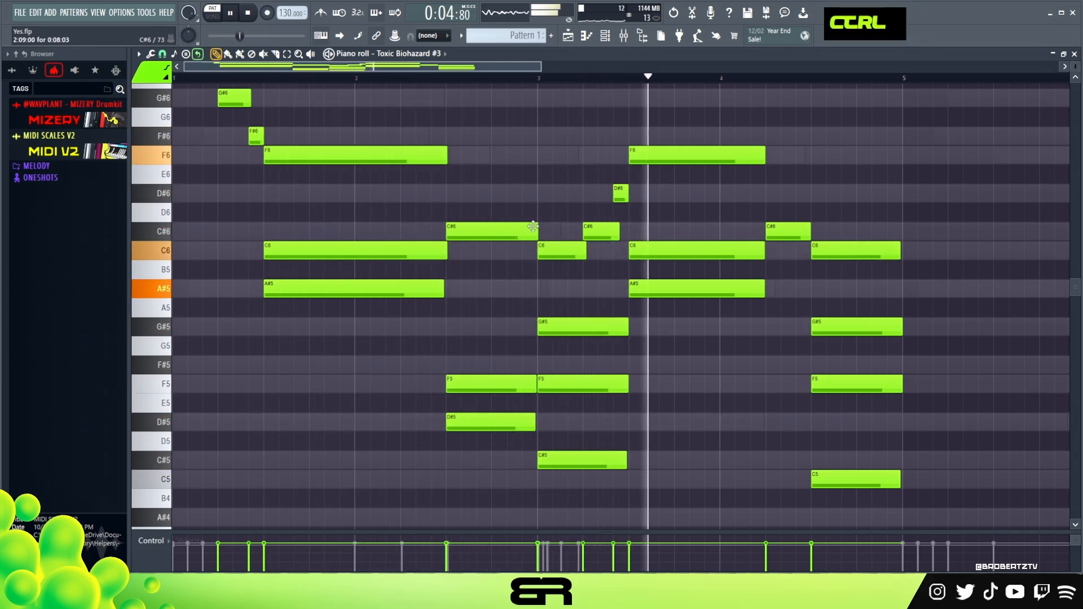
pyautogui.scroll(-4, 749, 330)
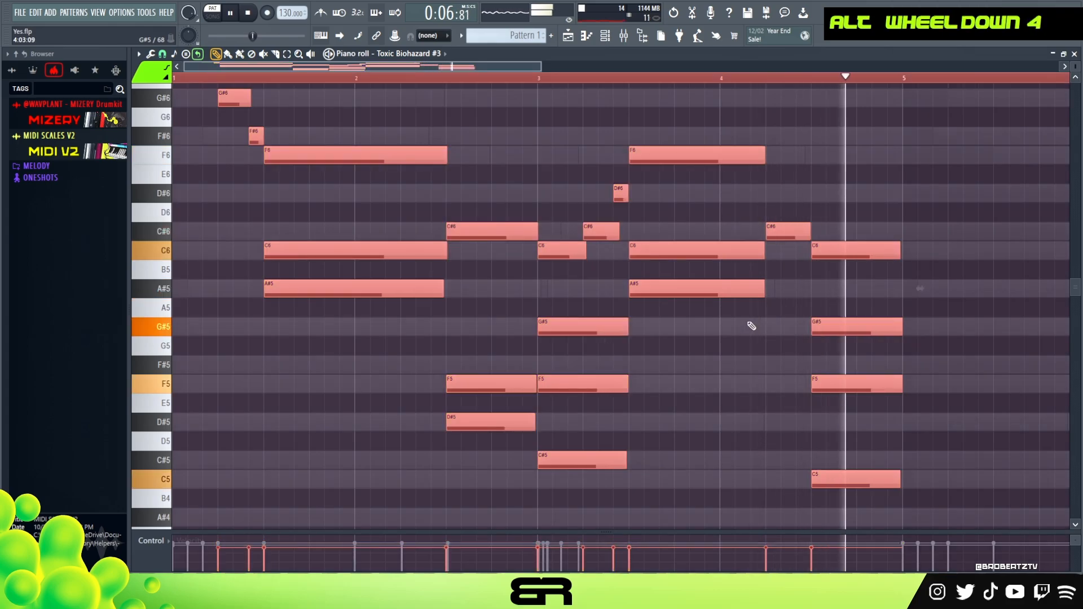
pyautogui.press('space')
# Duplicate the four-bar phrase into bars 5 to 8 and clear the selection.
pyautogui.keyDown('ctrl'); pyautogui.rightClick(522, 148); pyautogui.keyUp('ctrl')
pyautogui.keyDown('shift'); pyautogui.moveTo(219, 206); pyautogui.dragTo(628, 204); pyautogui.keyUp('shift')
pyautogui.rightClick(638, 238)
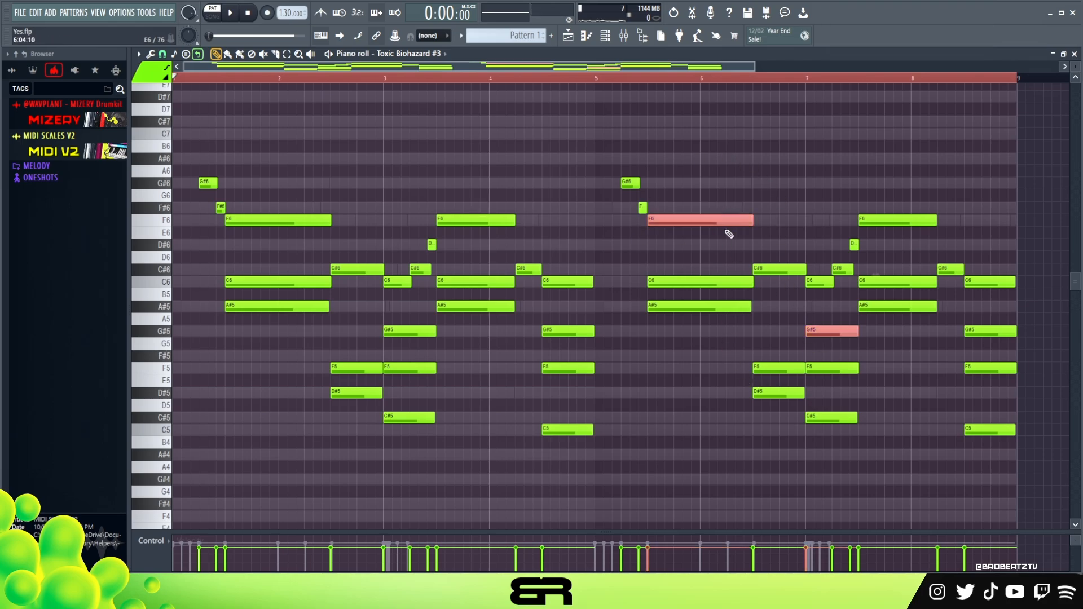
pyautogui.rightClick(894, 374)
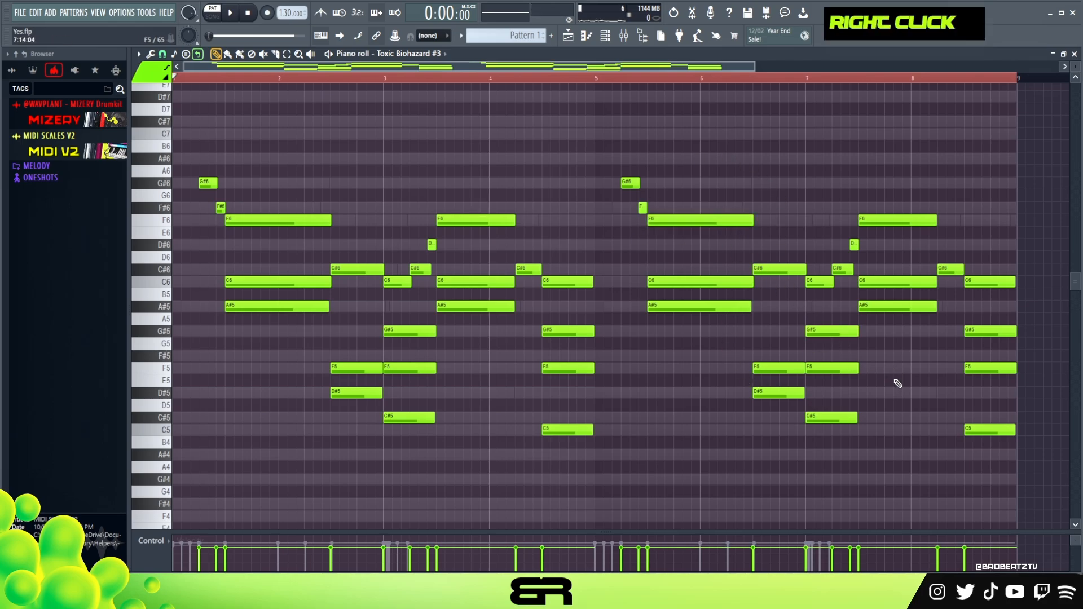
# Set the reverb mix of Toxic Biohazard #3 to about 74% while playing the pattern.
pyautogui.click(605, 36)
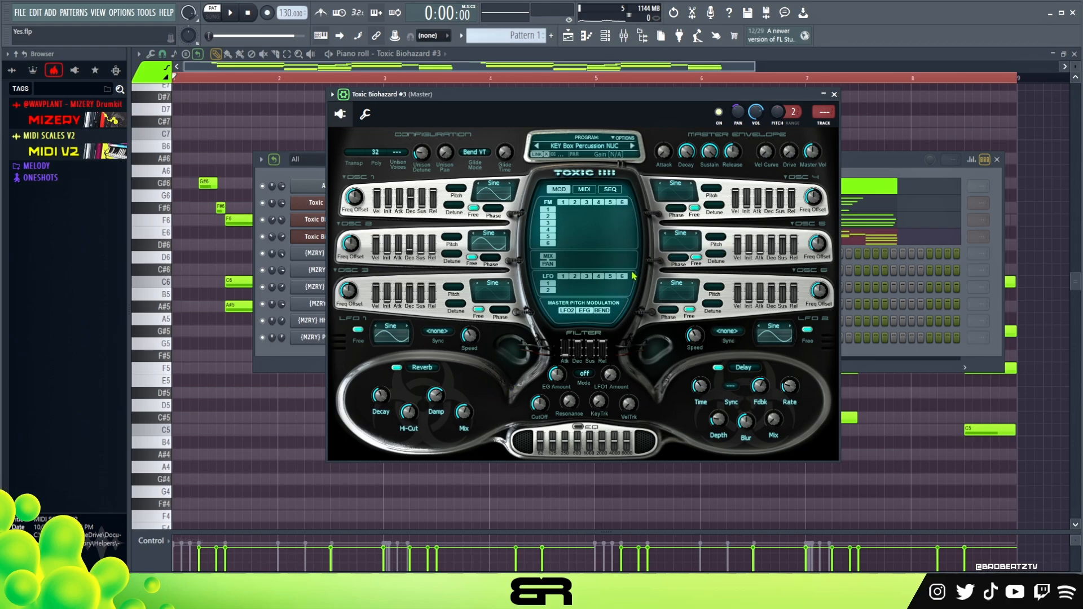
pyautogui.moveTo(486, 91); pyautogui.dragTo(623, 85)
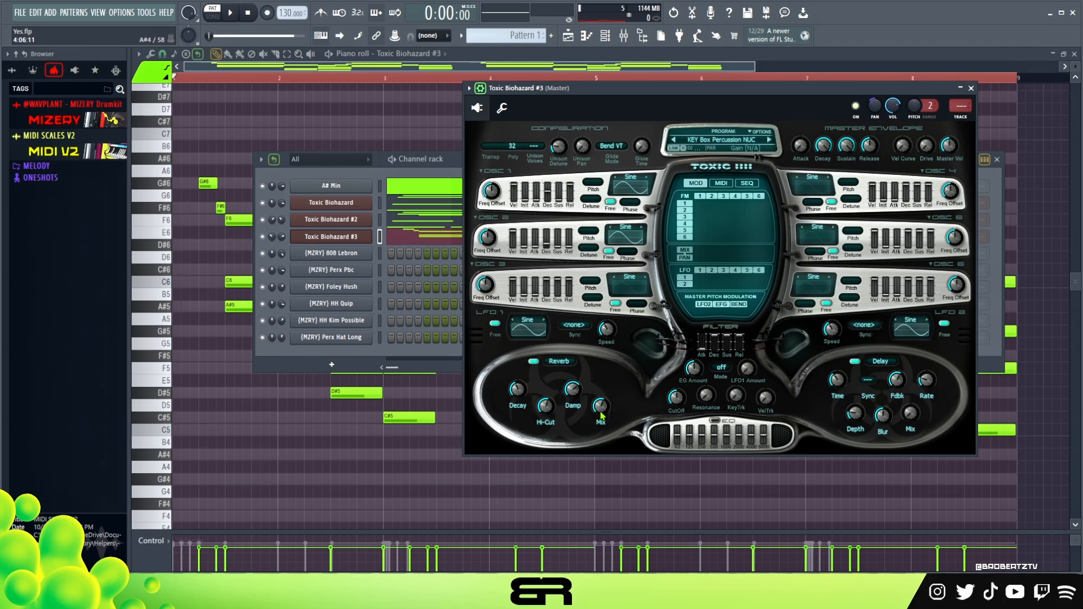
pyautogui.press('space')
pyautogui.moveTo(598, 99); pyautogui.dragTo(560, 82)
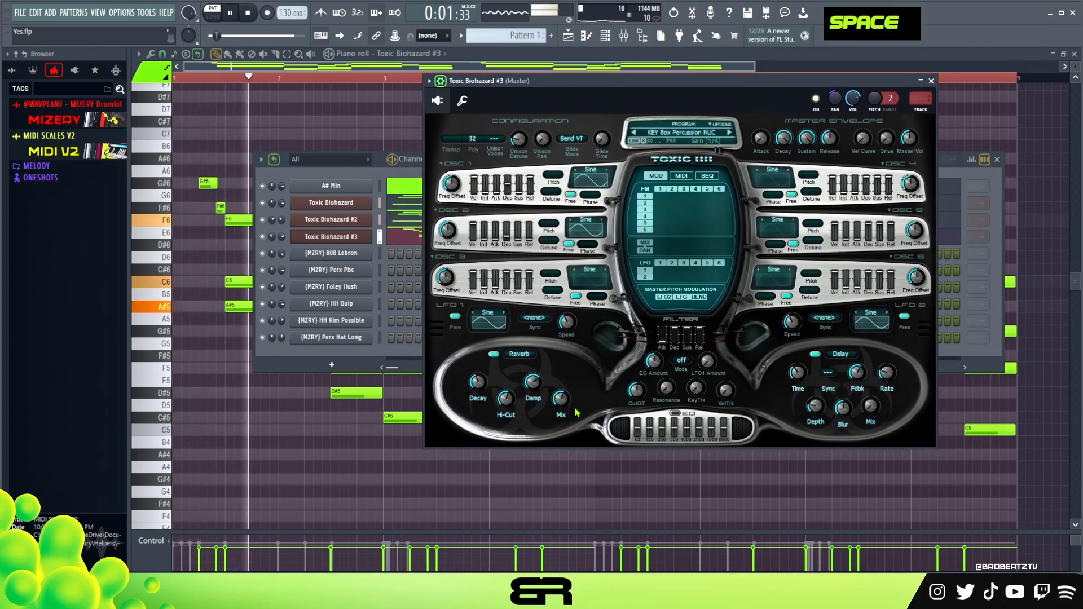
pyautogui.press('space')
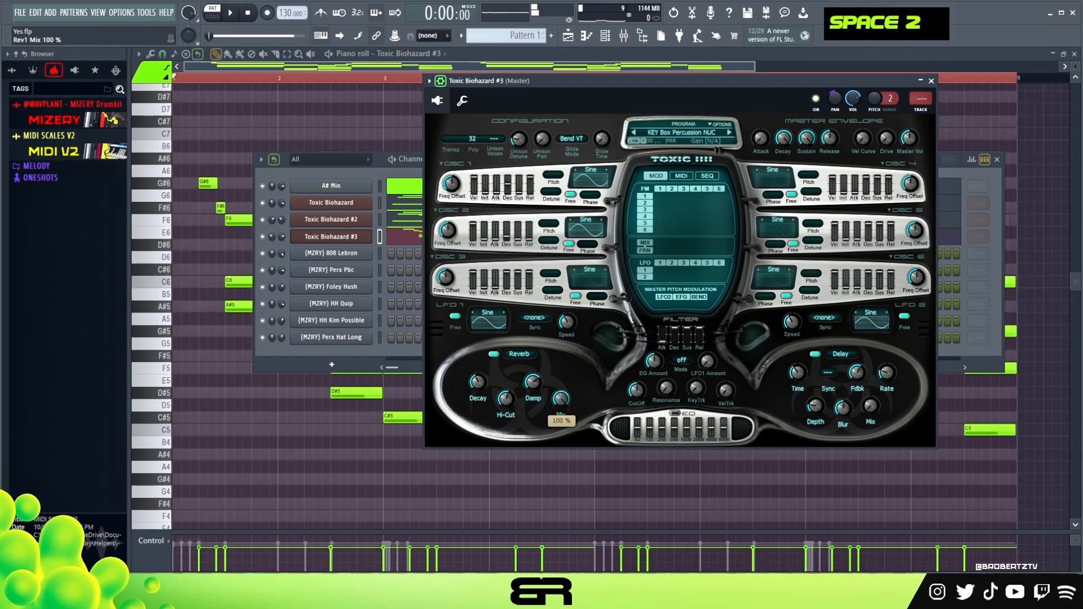
pyautogui.press('space')
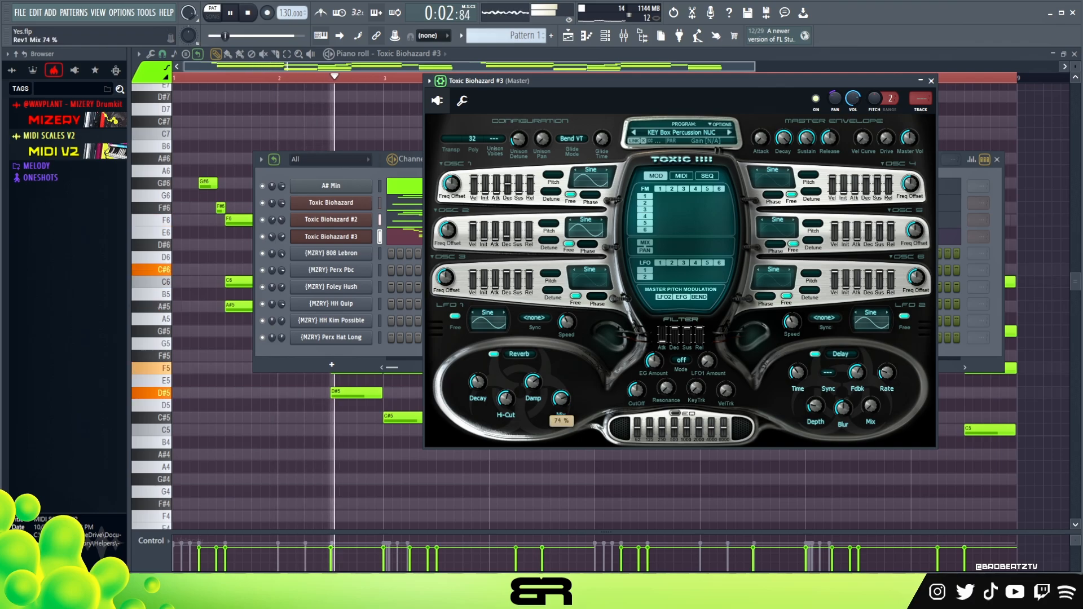
pyautogui.press('space')
# Set the delay mix of Toxic Biohazard #3 to about 26% while playing the pattern.
pyautogui.moveTo(871, 406); pyautogui.dragTo(871, 412)
pyautogui.press('space')
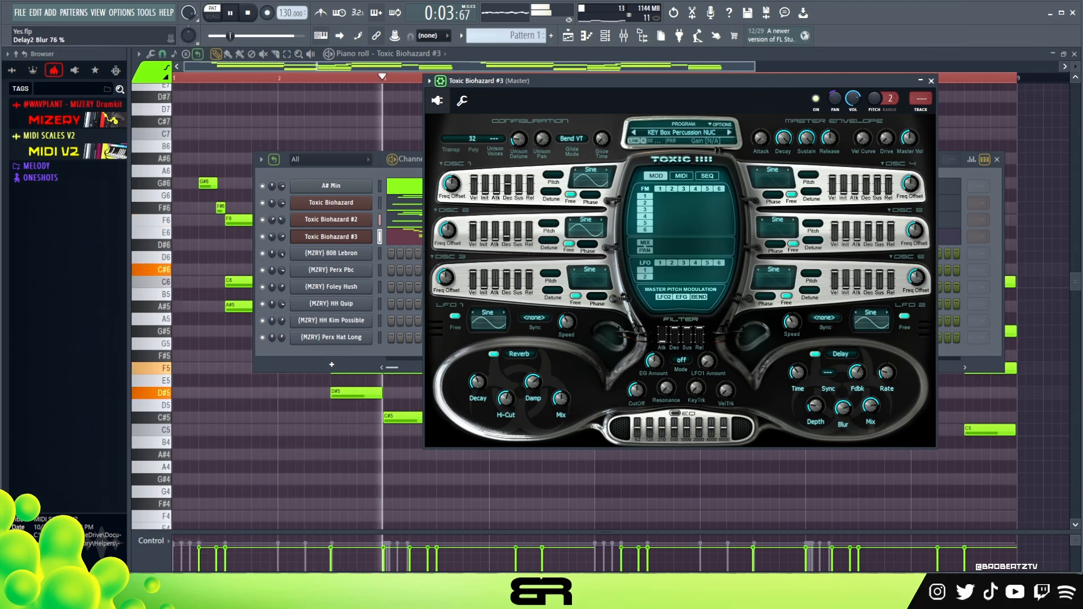
pyautogui.moveTo(870, 407); pyautogui.dragTo(870, 420)
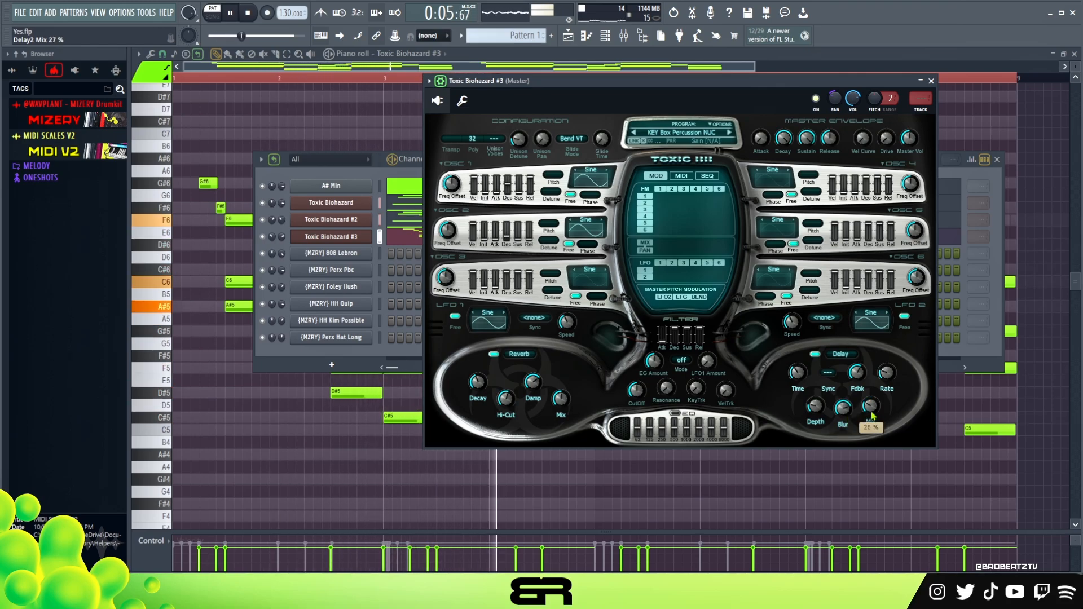
pyautogui.press('space')
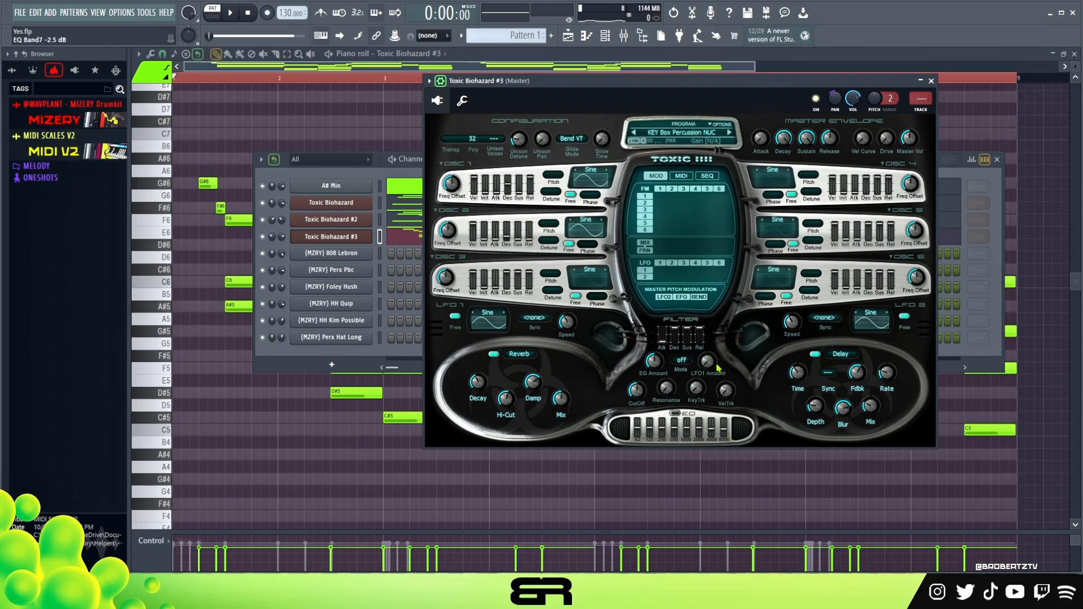
# Open the first Toxic Biohazard channel's notes and single out its opening D#5 and A#5 notes in turn.
pyautogui.click(932, 82)
pyautogui.click(401, 209)
pyautogui.scroll(-3, 389, 241)
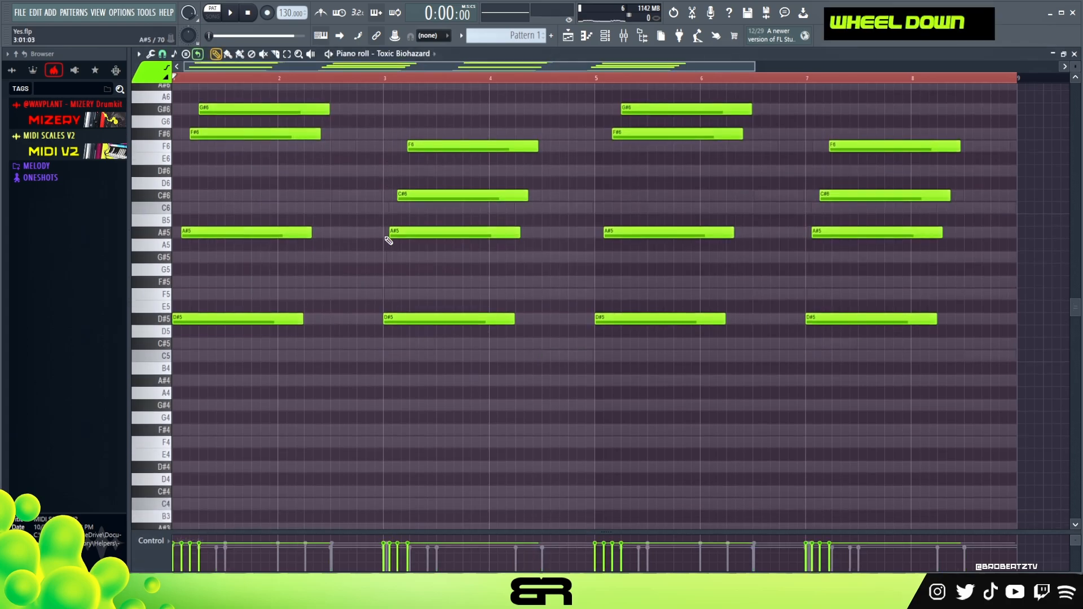
pyautogui.press('ctrl')
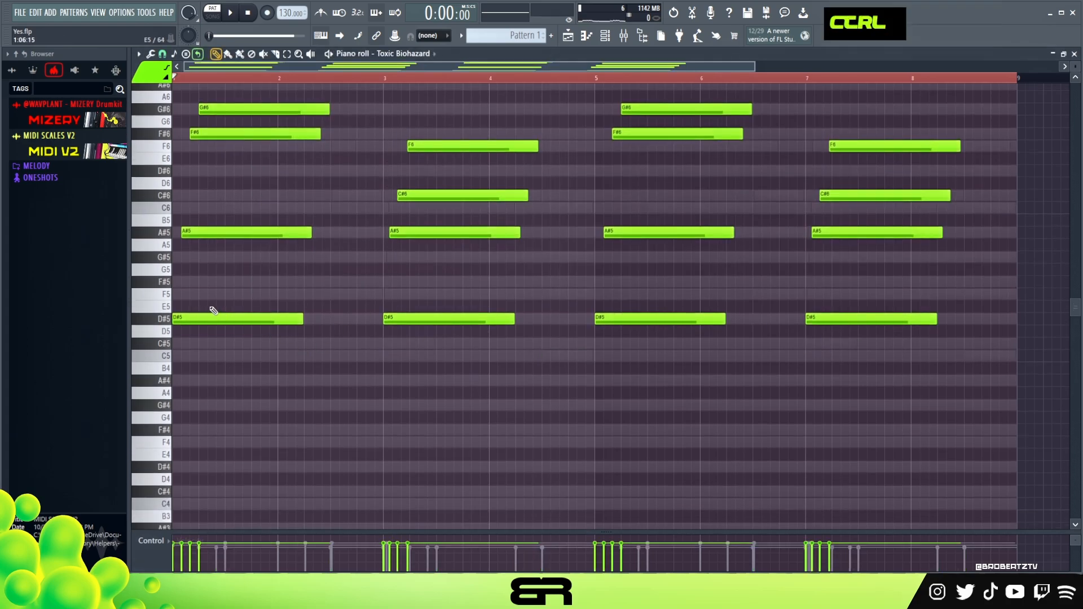
pyautogui.keyDown('ctrl'); pyautogui.click(251, 319); pyautogui.keyUp('ctrl')
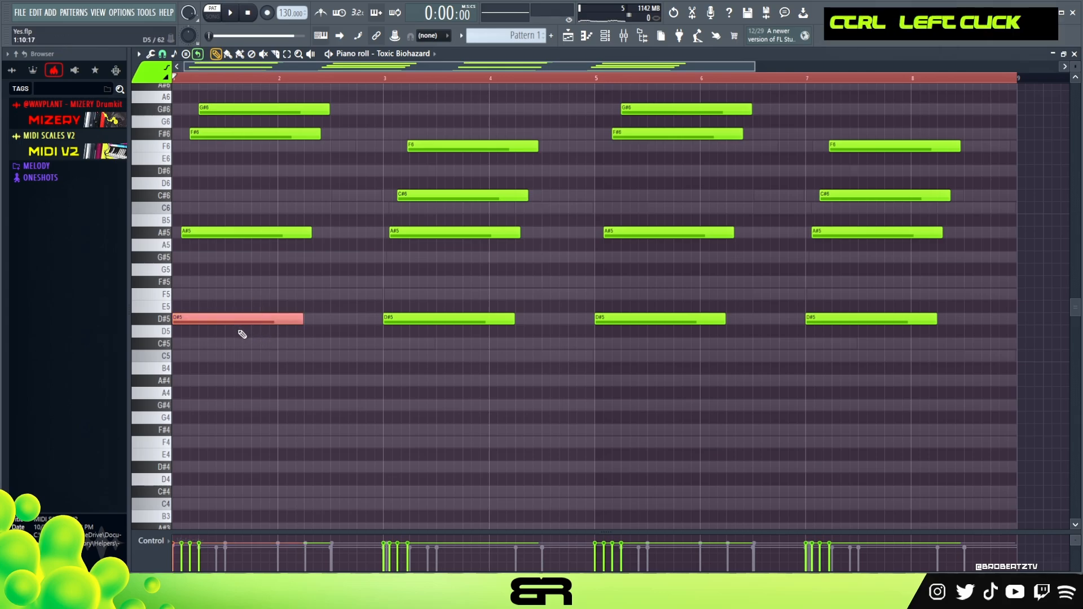
pyautogui.rightClick(287, 388)
pyautogui.keyDown('ctrl'); pyautogui.click(223, 231); pyautogui.keyUp('ctrl')
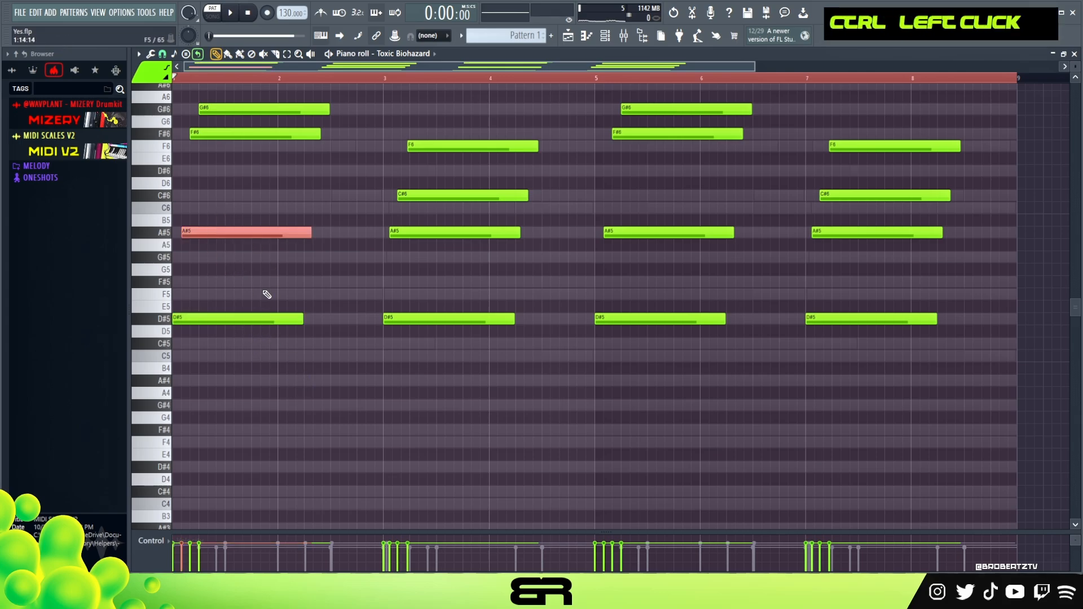
pyautogui.keyDown('ctrl'); pyautogui.click(203, 318); pyautogui.keyUp('ctrl')
pyautogui.keyDown('shift'); pyautogui.click(193, 315); pyautogui.keyUp('shift')
pyautogui.hotkey('shift', 'Down')
pyautogui.hotkey('shift', 'Down')
pyautogui.hotkey('shift', 'Down')
pyautogui.hotkey('shift', 'Down')
pyautogui.hotkey('shift', 'Down')
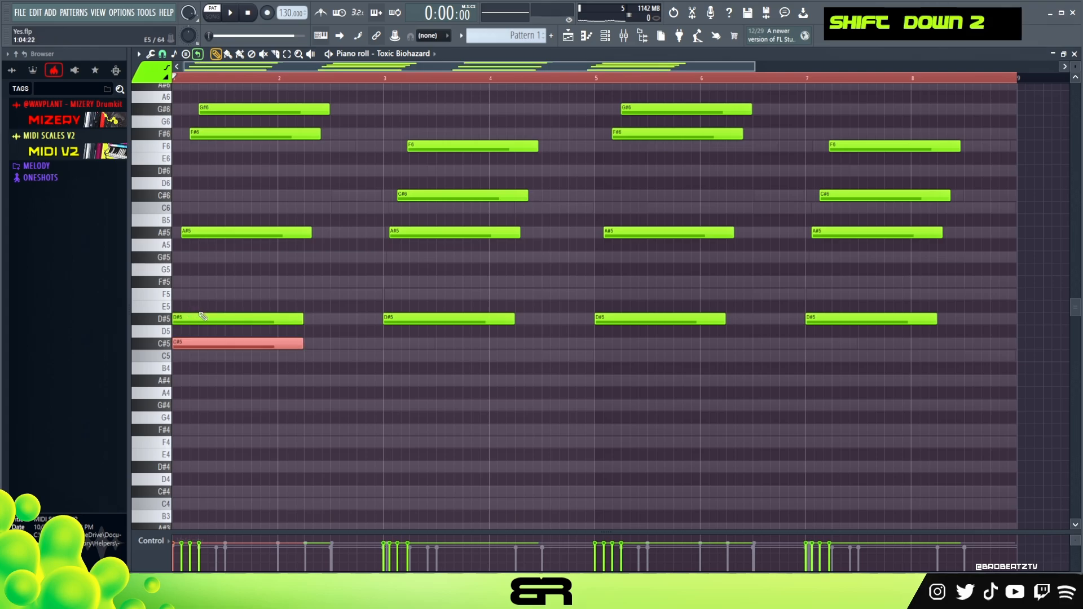
pyautogui.hotkey('ctrl', 'Up')
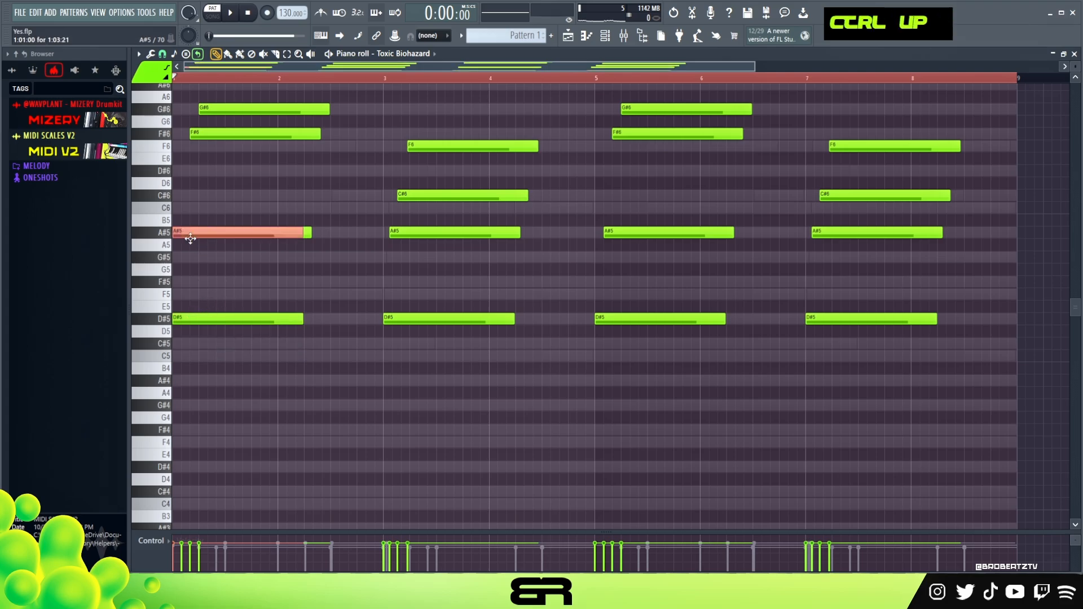
pyautogui.press('Delete')
pyautogui.rightClick(253, 269)
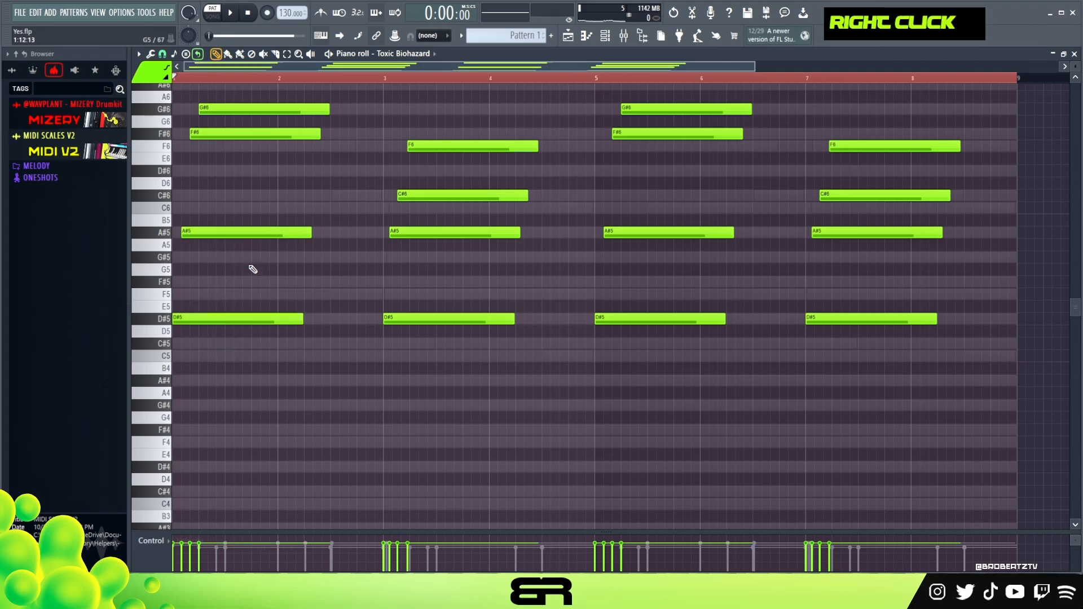
# Place a D#5 note in bar 1 and a following A#4 note for the 808 Lebron, and shorten both to brief hits.
pyautogui.click(605, 36)
pyautogui.rightClick(333, 252)
pyautogui.click(395, 252)
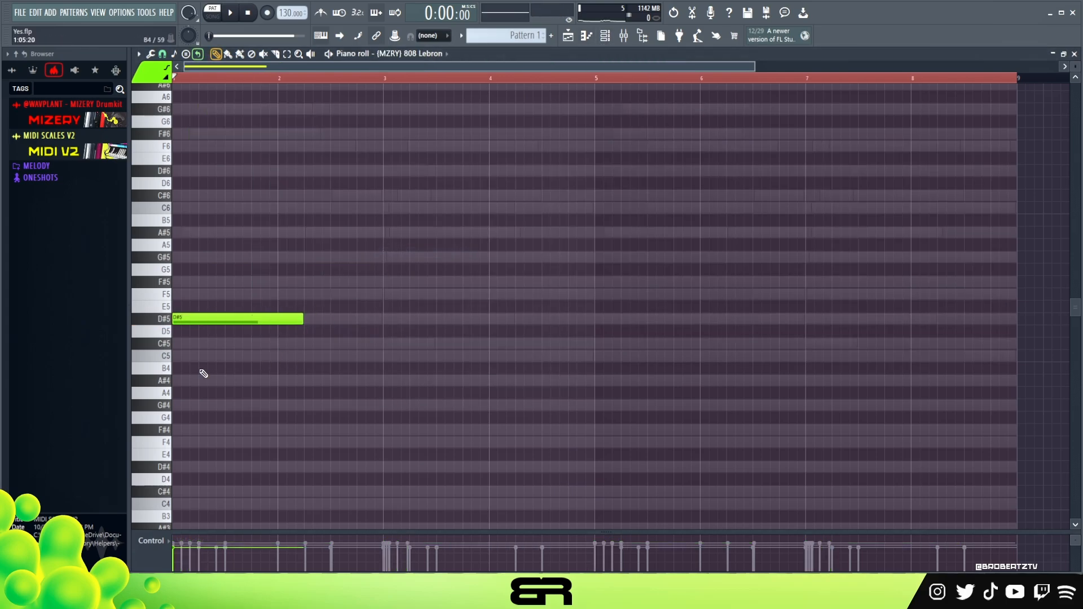
pyautogui.hotkey('ctrl', 'a')
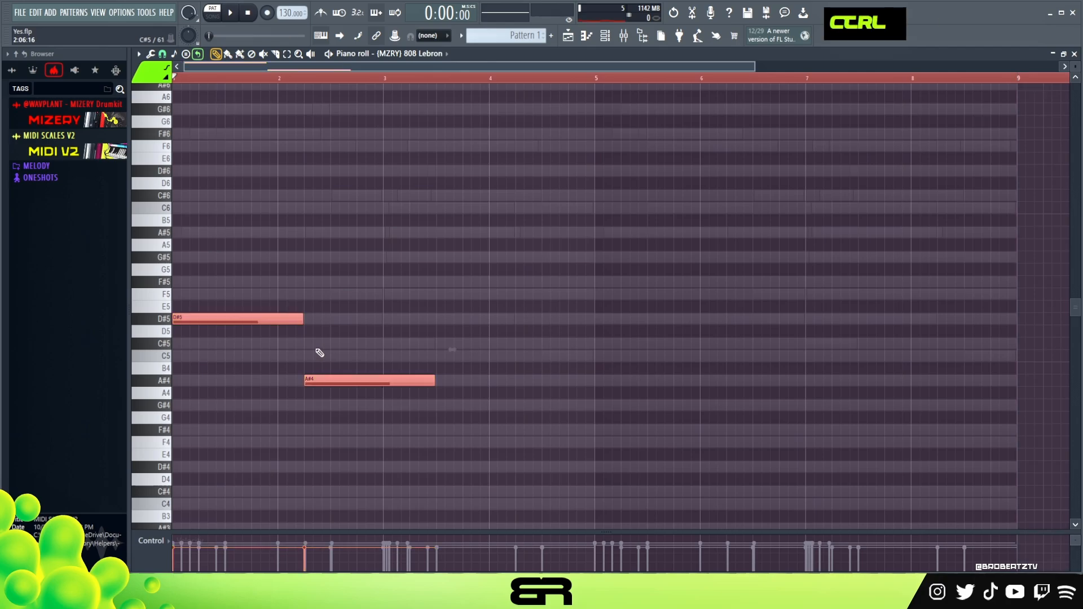
pyautogui.rightClick(335, 350)
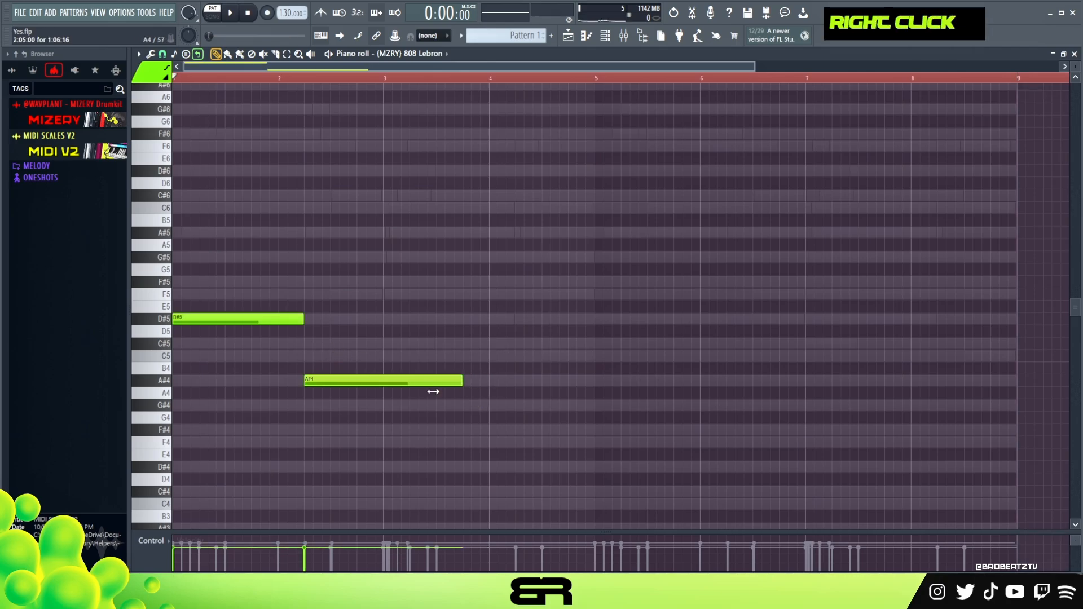
pyautogui.hotkey('ctrl', 'a')
pyautogui.hotkey('shift', 'd')
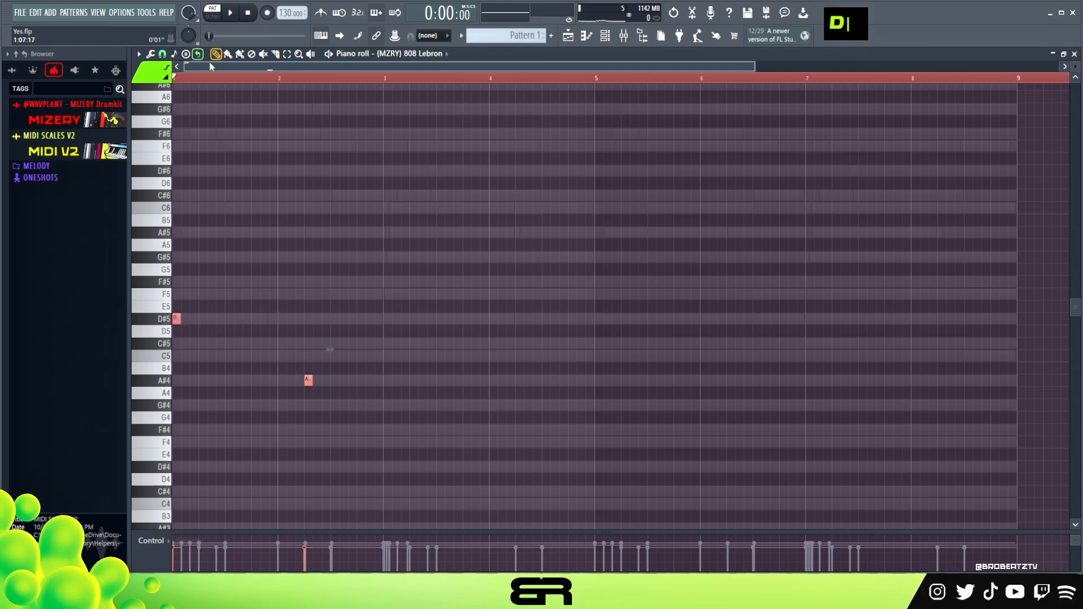
# Set the snap to 1/2 beat and duplicate the 808 notes twice, making three evenly spaced hits per pitch.
pyautogui.click(163, 54)
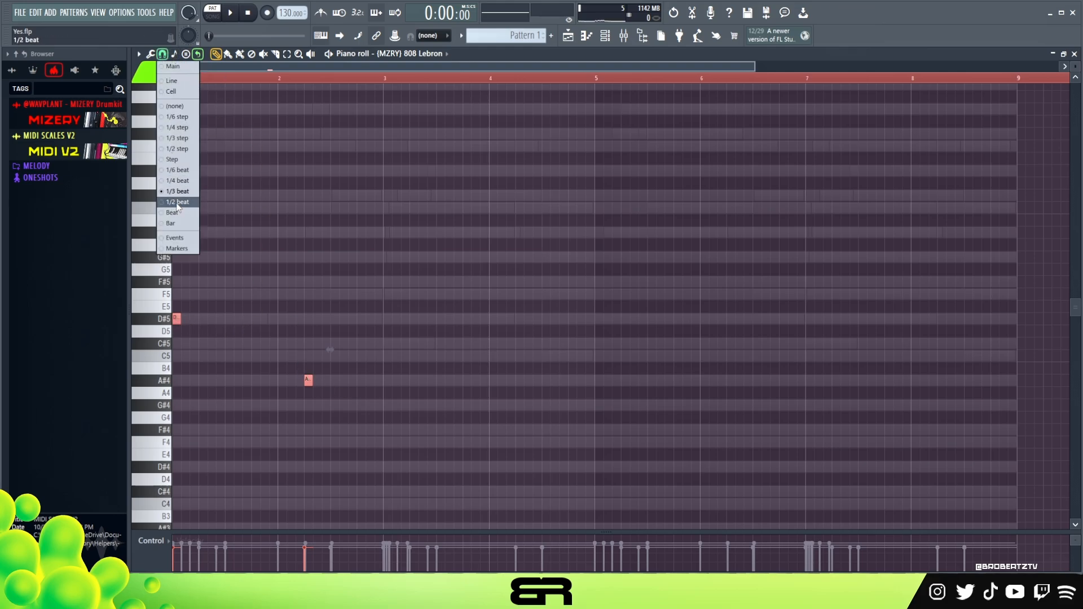
pyautogui.click(177, 203)
pyautogui.keyDown('shift'); pyautogui.click(179, 323); pyautogui.keyUp('shift')
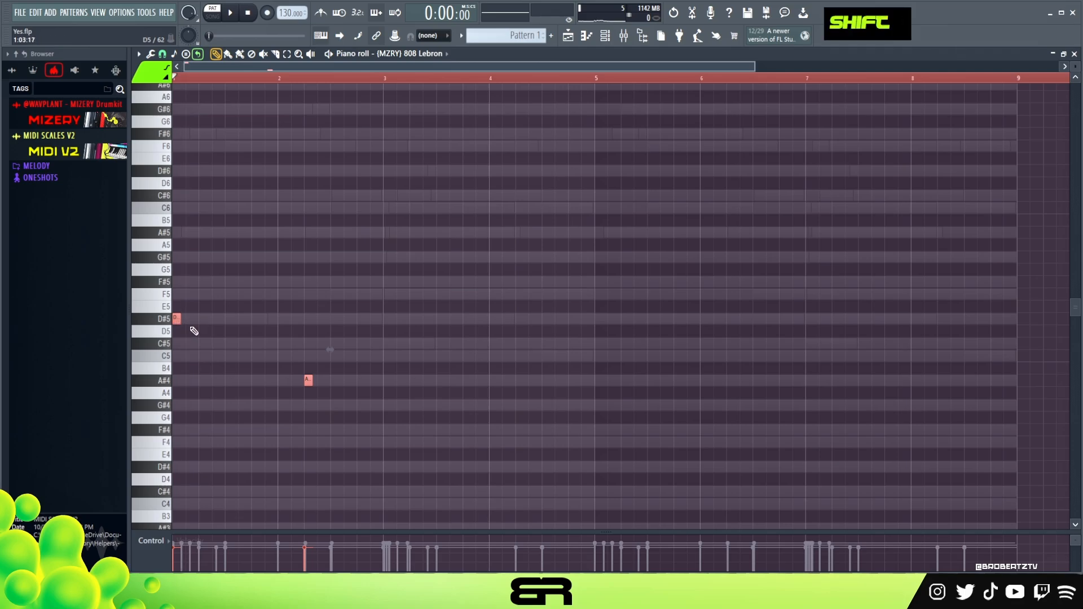
pyautogui.moveTo(176, 320); pyautogui.dragTo(217, 321)
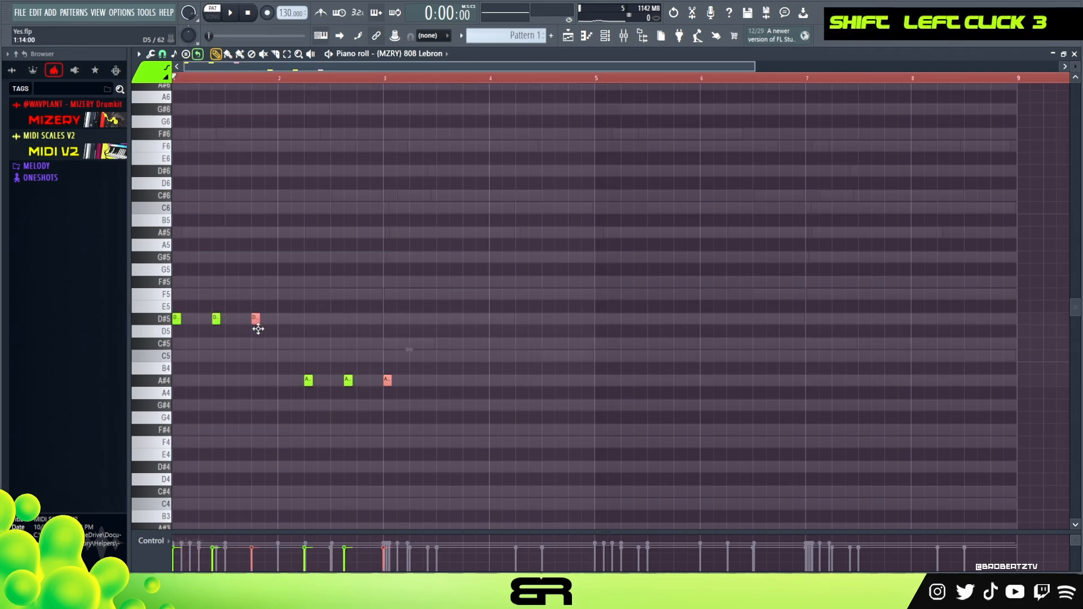
pyautogui.press('space')
pyautogui.rightClick(367, 307)
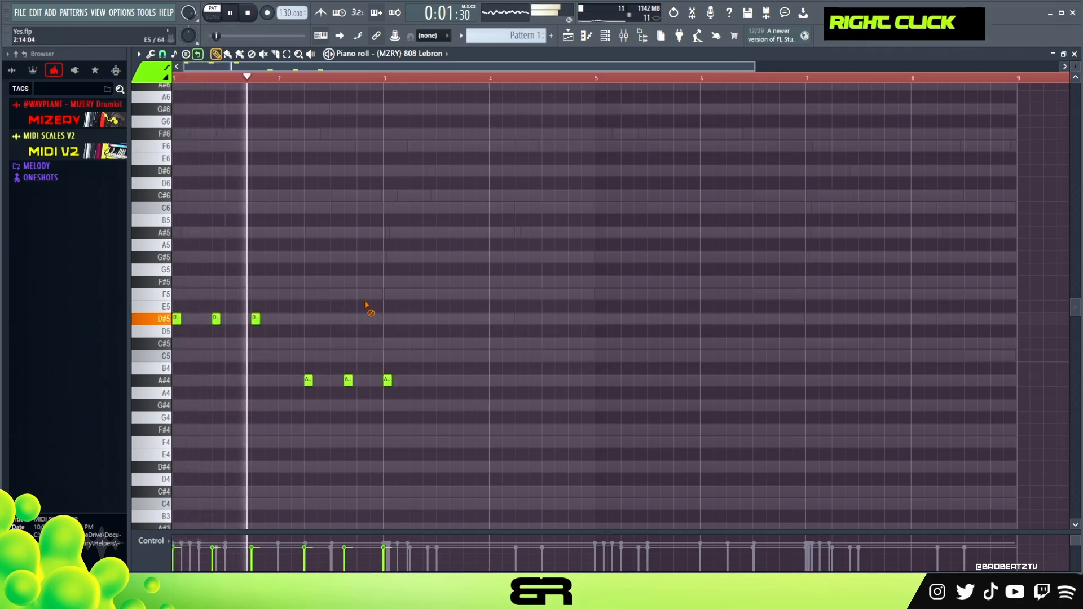
# Move the three A#4 808 notes so they start at bar 3.
pyautogui.moveTo(274, 367); pyautogui.dragTo(396, 387)
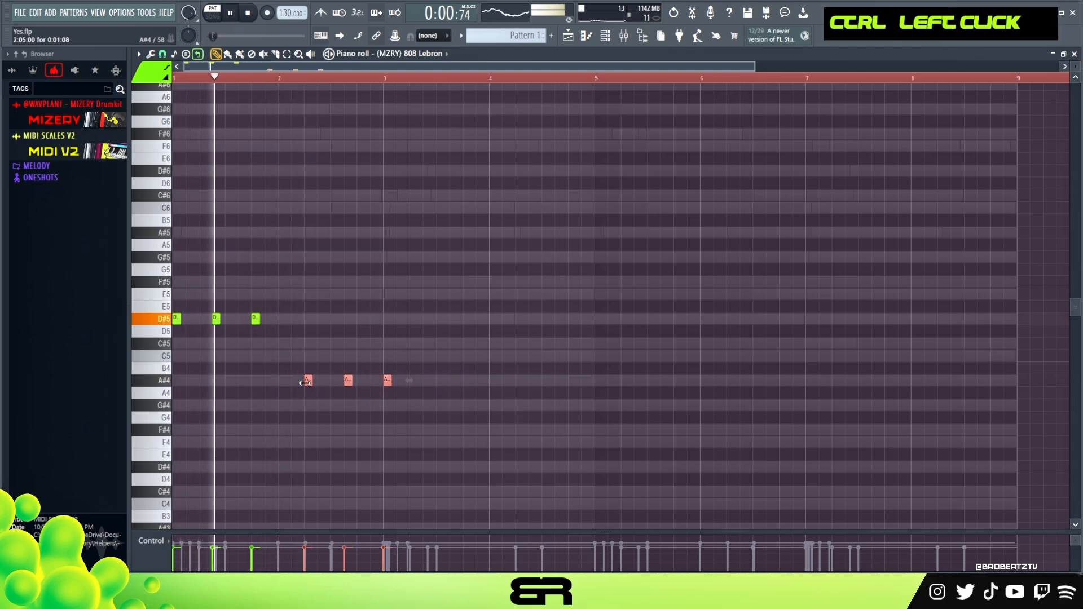
pyautogui.moveTo(308, 382); pyautogui.dragTo(387, 382)
pyautogui.rightClick(522, 395)
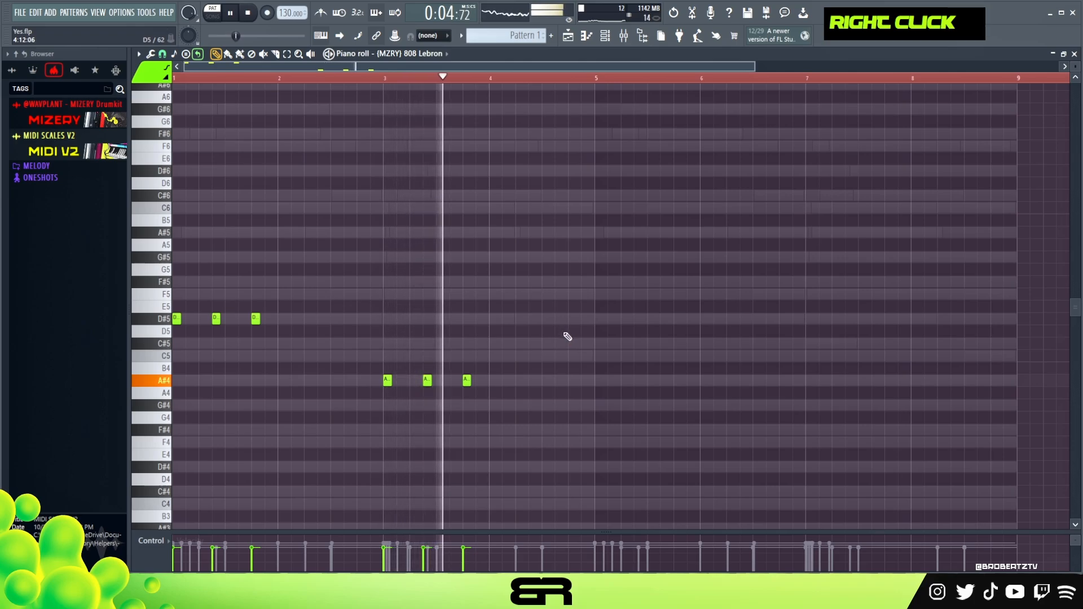
# Join the 808 notes end to end with legato and set their velocity slightly below maximum during playback.
pyautogui.scroll(9, 567, 333)
pyautogui.scroll(3, 570, 330)
pyautogui.press('space')
pyautogui.press('space')
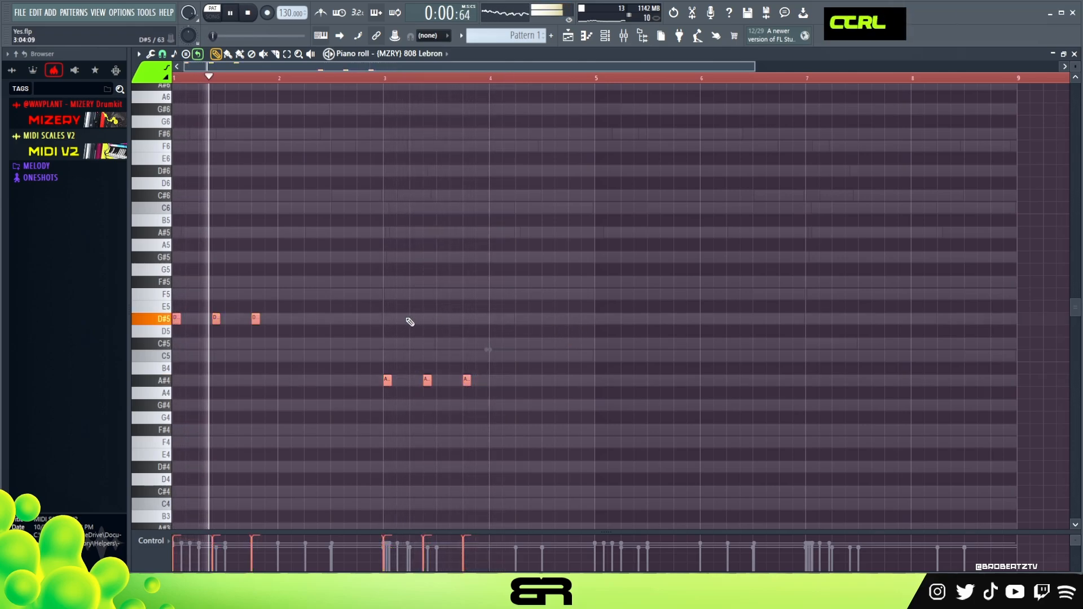
pyautogui.hotkey('ctrl', 'l')
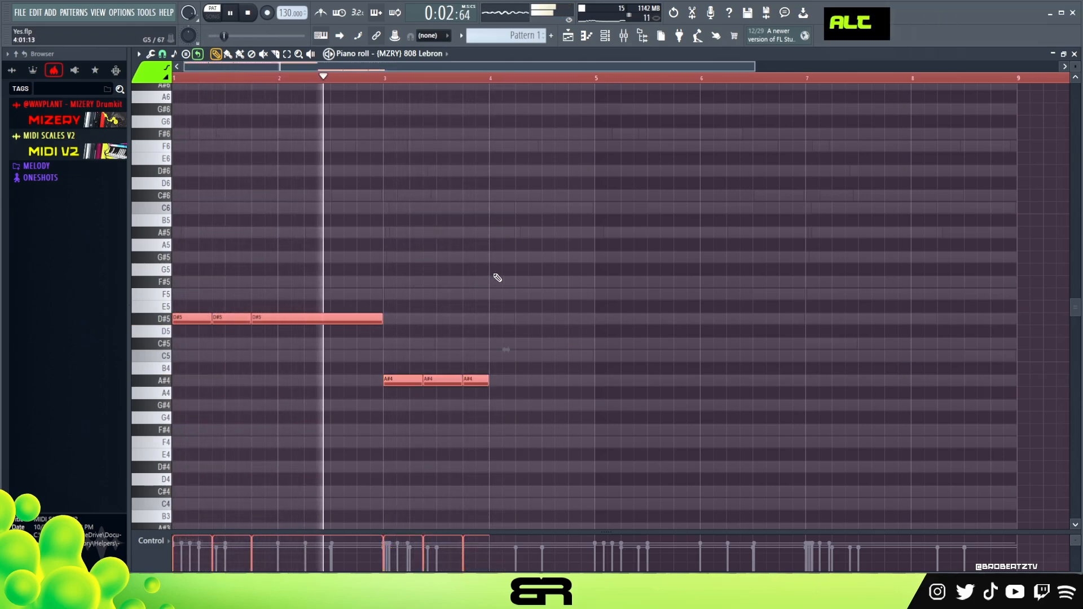
pyautogui.scroll(-3, 498, 279)
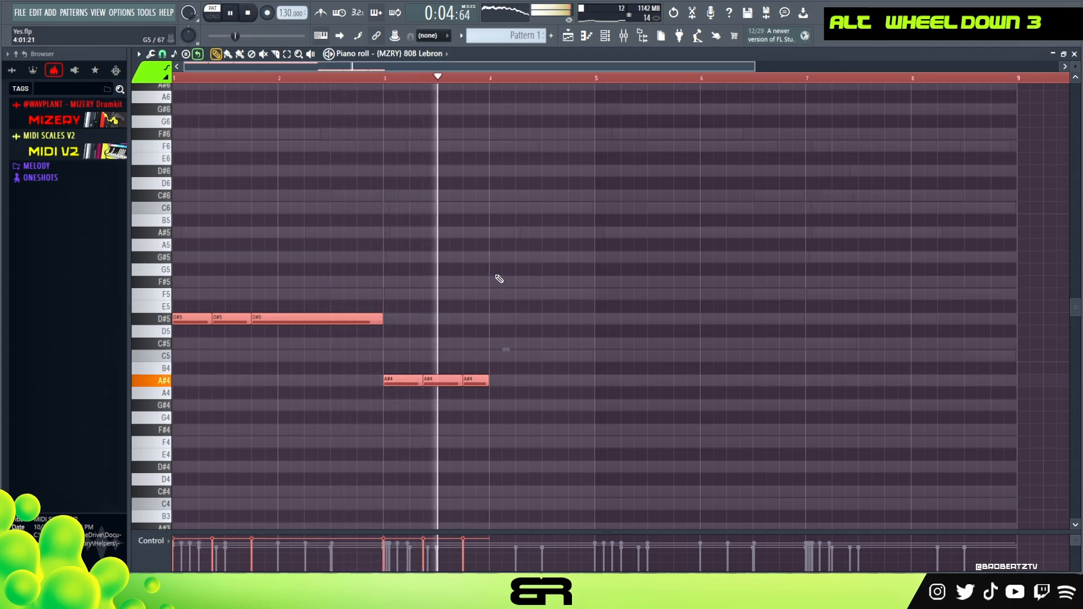
# Duplicate the whole 808 Lebron phrase starting at bar 5 and clear the selection.
pyautogui.hotkey('ctrl', 'a')
pyautogui.press('space')
pyautogui.keyDown('shift'); pyautogui.moveTo(218, 320); pyautogui.dragTo(614, 305); pyautogui.keyUp('shift')
pyautogui.rightClick(623, 287)
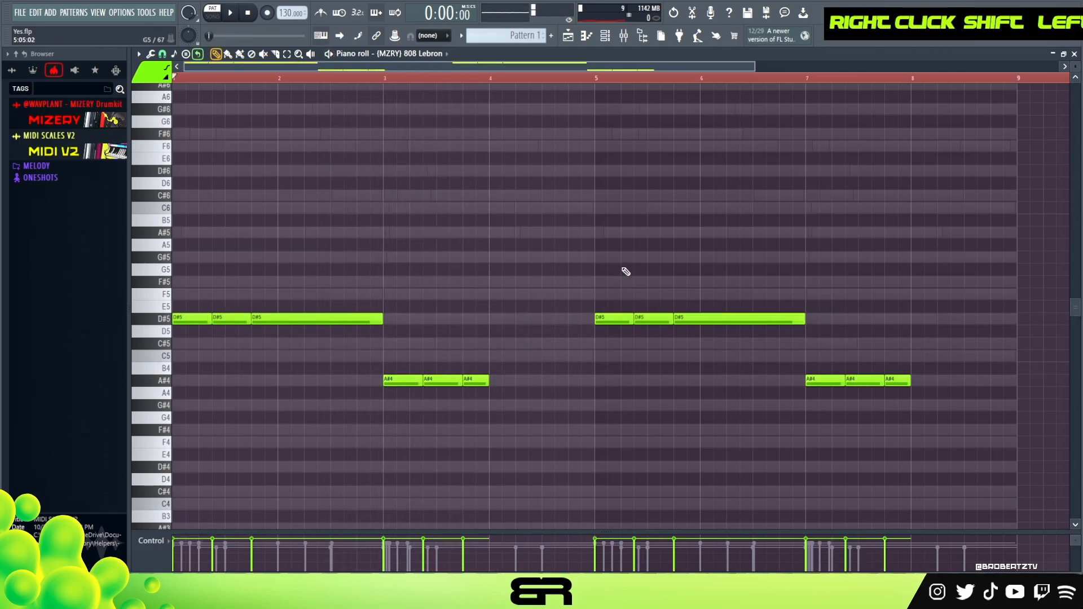
# Show the channel rack, mute Toxic Biohazard #2 and #3, and play the pattern.
pyautogui.click(611, 45)
pyautogui.moveTo(489, 151); pyautogui.dragTo(491, 138)
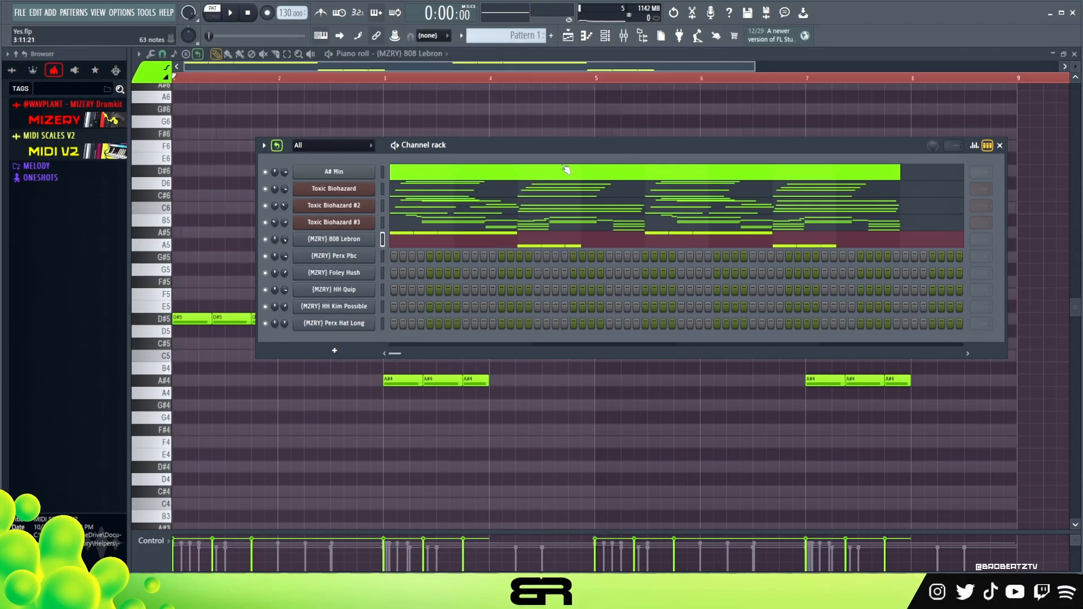
pyautogui.moveTo(464, 151); pyautogui.dragTo(451, 136)
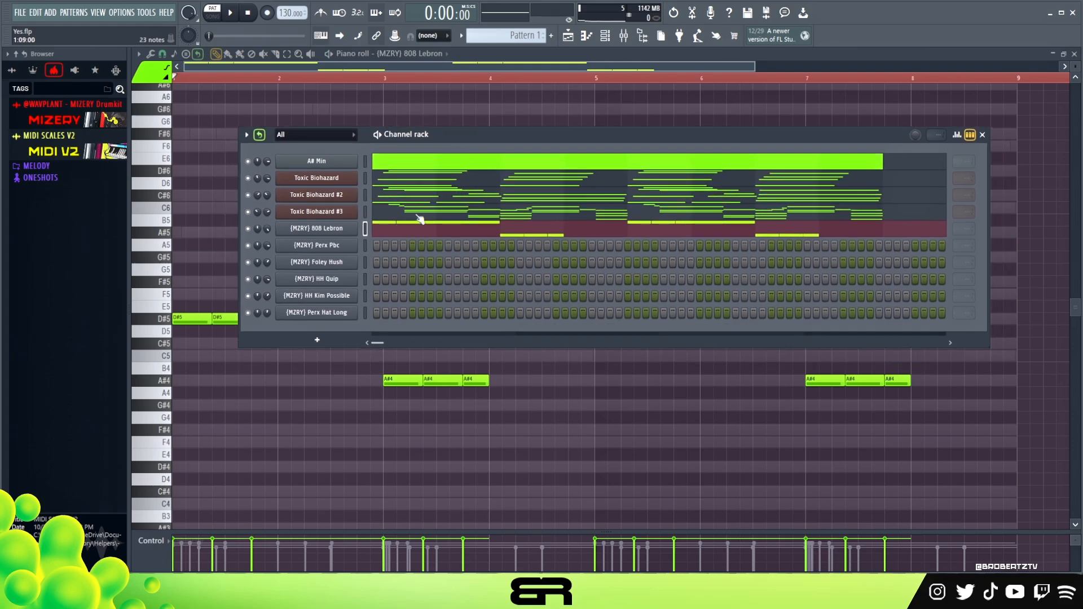
pyautogui.moveTo(459, 126); pyautogui.dragTo(440, 147)
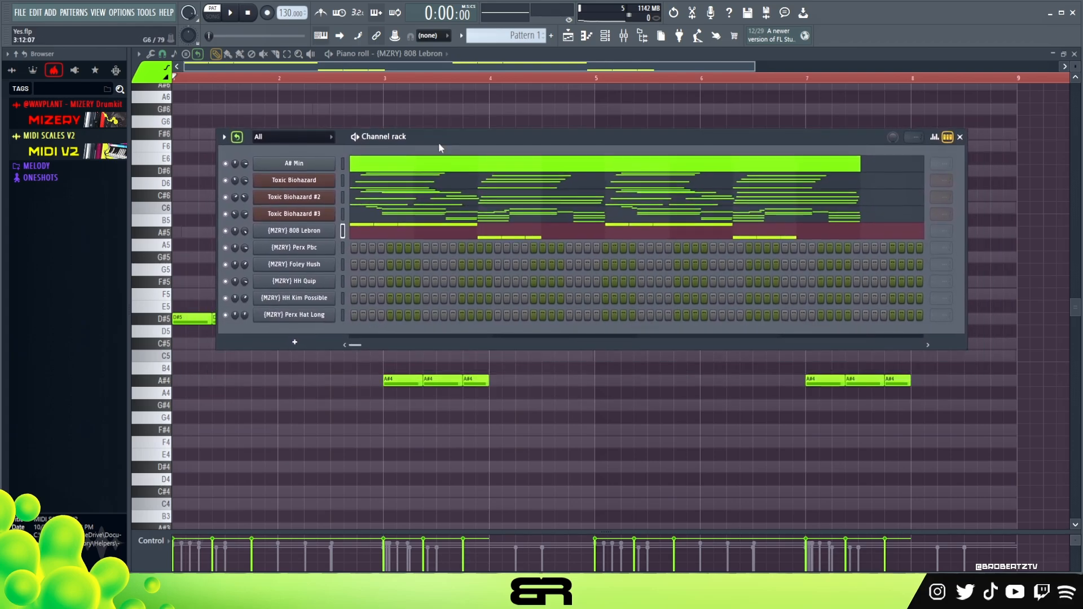
pyautogui.press('space')
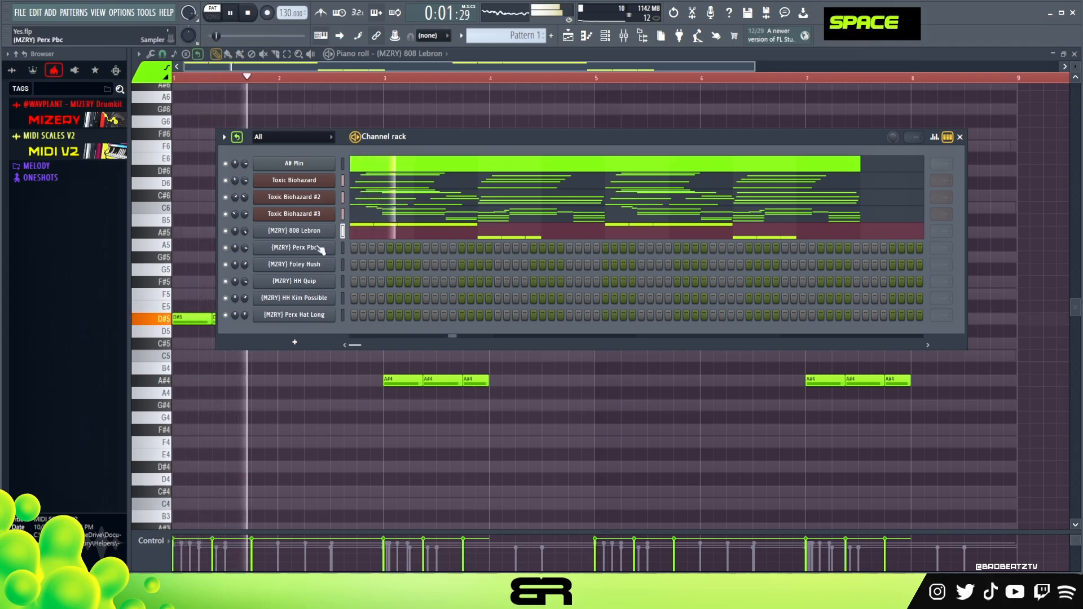
pyautogui.press('space')
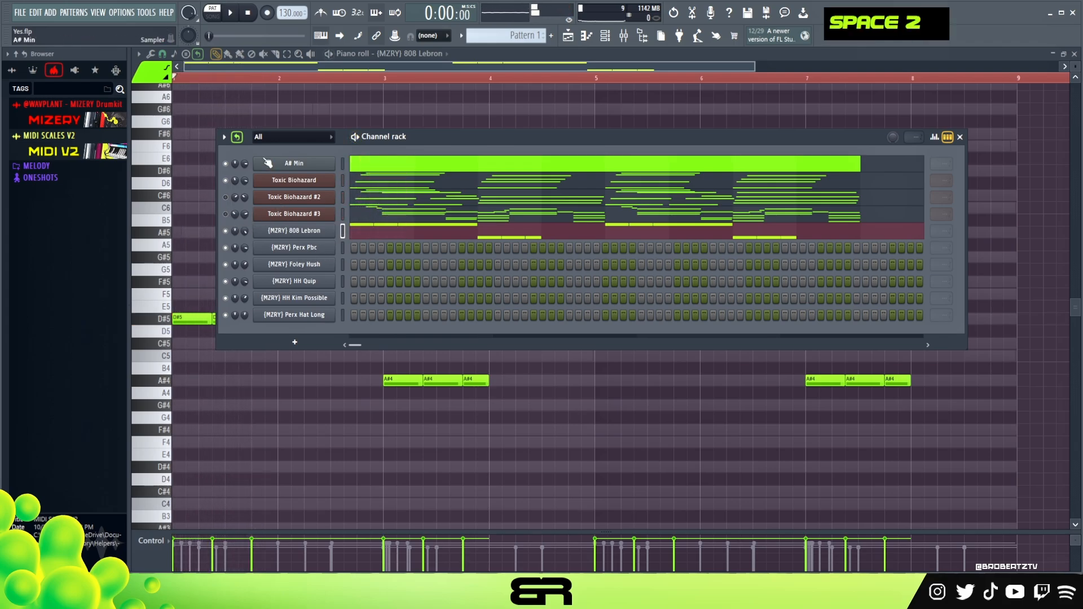
pyautogui.moveTo(405, 141); pyautogui.dragTo(406, 145)
pyautogui.press('space')
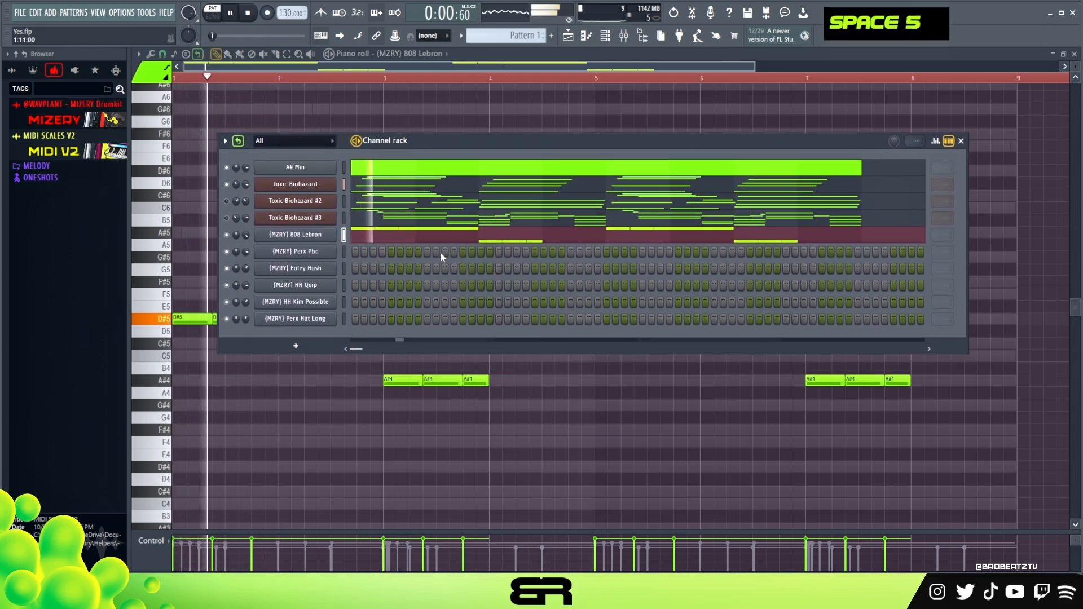
# Place Perx Pbc hits on steps 7, 9, 23, 24, 25 and 29 and a Foley Hush hit on step 27, auditioning the pattern.
pyautogui.press('space')
pyautogui.press('space')
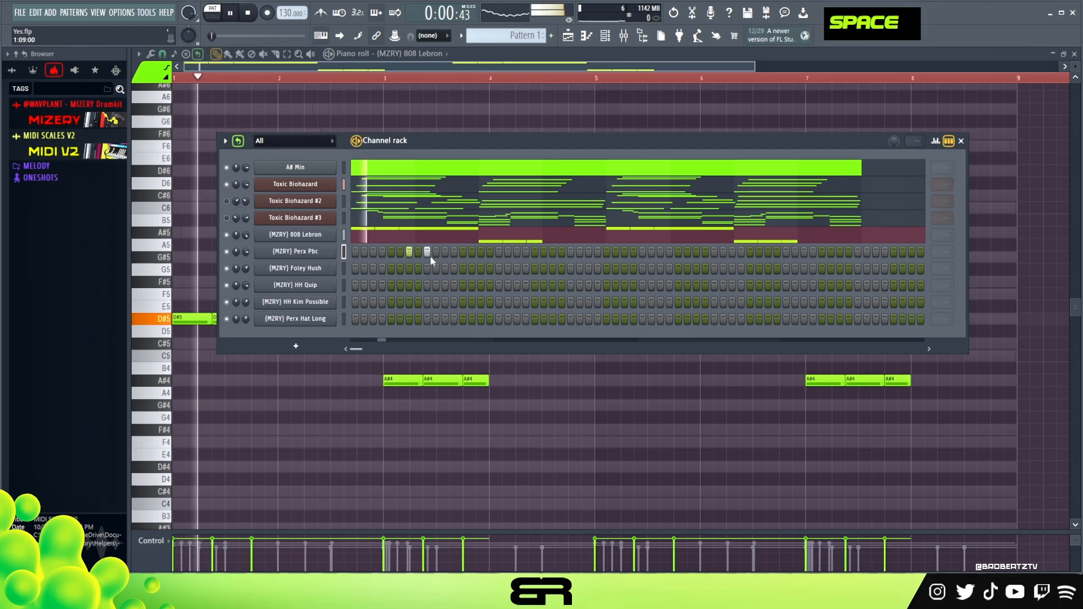
pyautogui.click(553, 251)
pyautogui.click(562, 251)
pyautogui.click(571, 251)
pyautogui.click(606, 251)
pyautogui.press('space')
pyautogui.press('space')
pyautogui.doubleClick(588, 268)
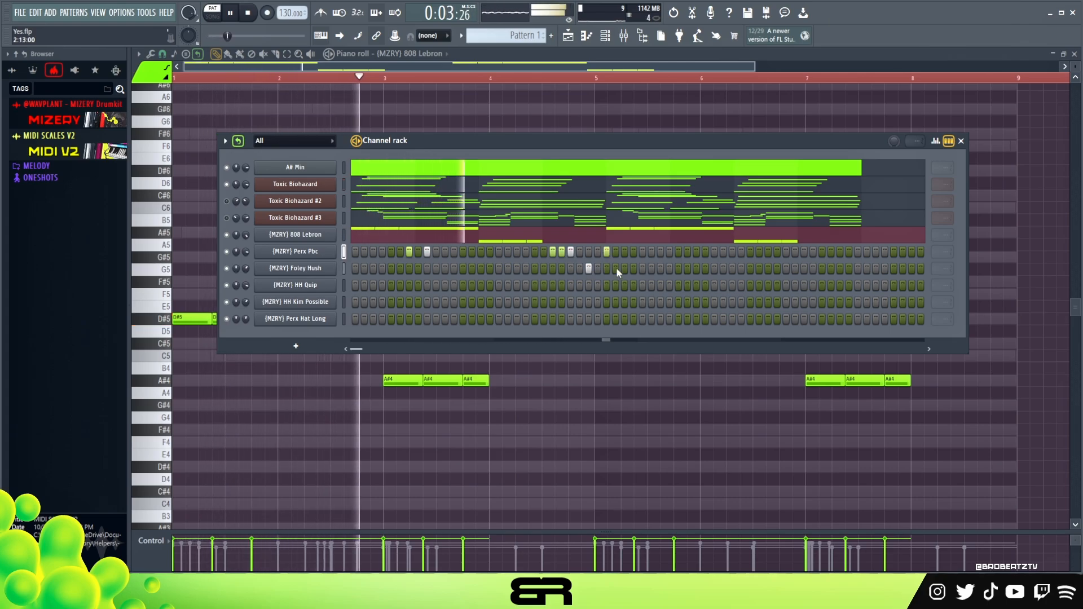
pyautogui.press('space')
pyautogui.press('space')
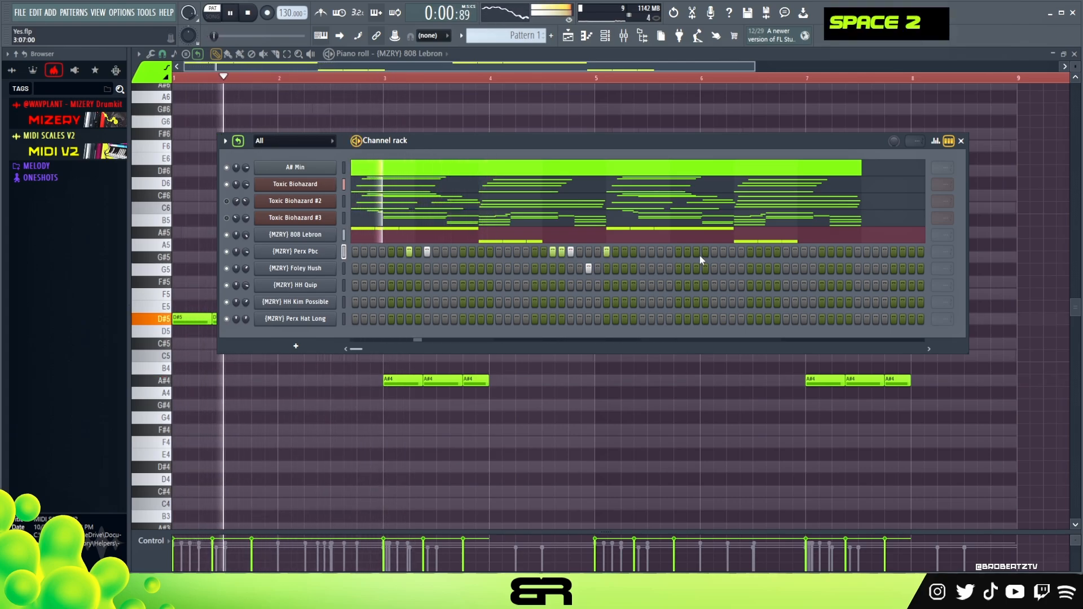
# Add Perx Pbc hits on steps 41, 51, 55, 57 and 61 and a Foley Hush hit on step 59 during playback.
pyautogui.click(714, 250)
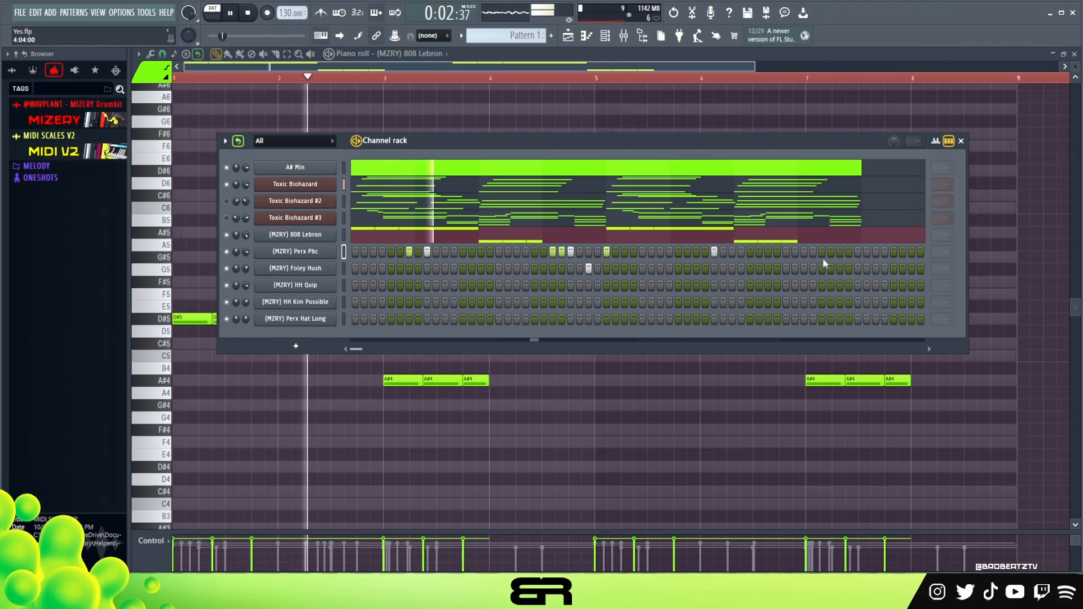
pyautogui.click(858, 251)
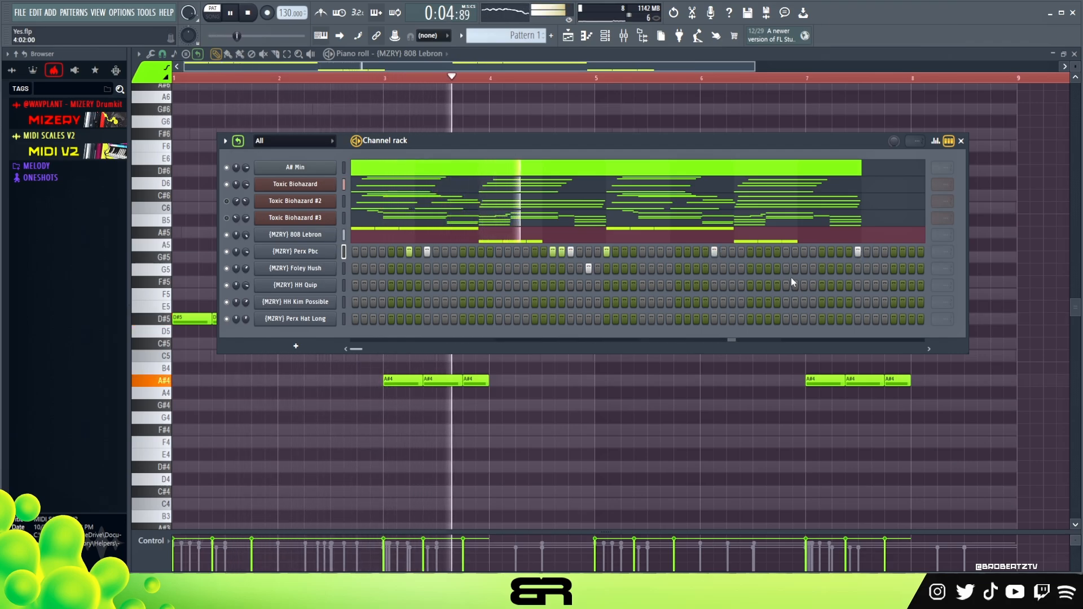
pyautogui.click(803, 252)
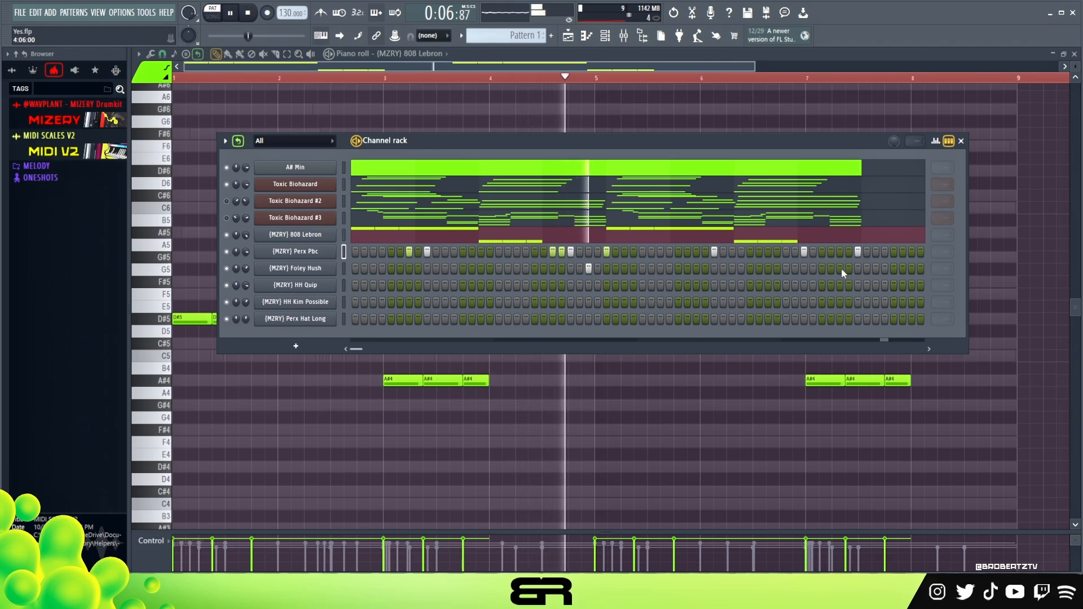
pyautogui.press('space')
pyautogui.click(876, 269)
pyautogui.press('space')
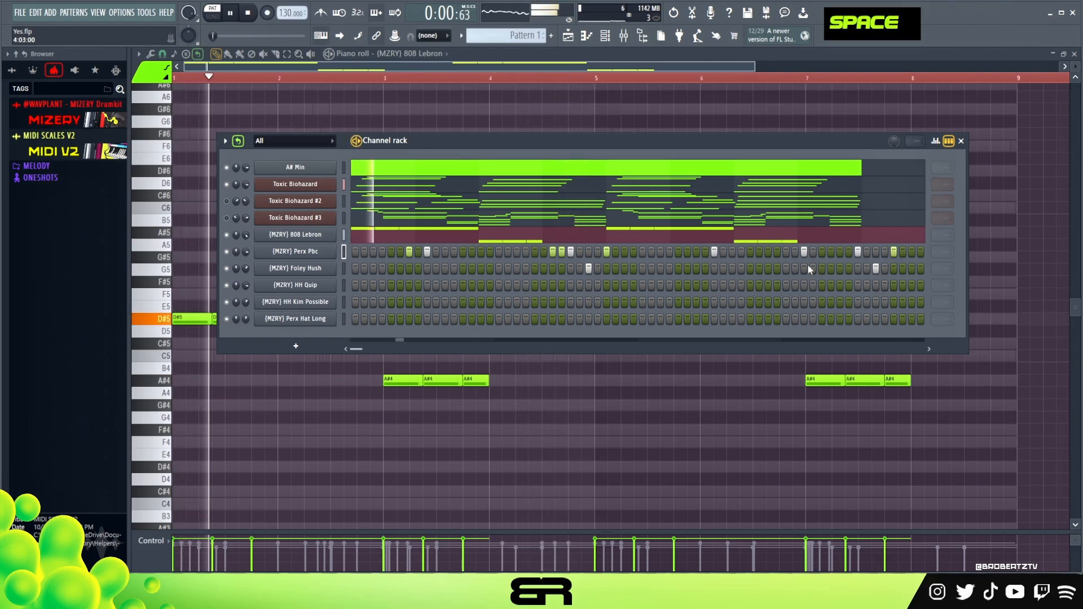
pyautogui.click(840, 251)
# Vary the velocities of the Perx Pbc hits in the graph editor and play the pattern to check them.
pyautogui.click(935, 141)
pyautogui.press('space')
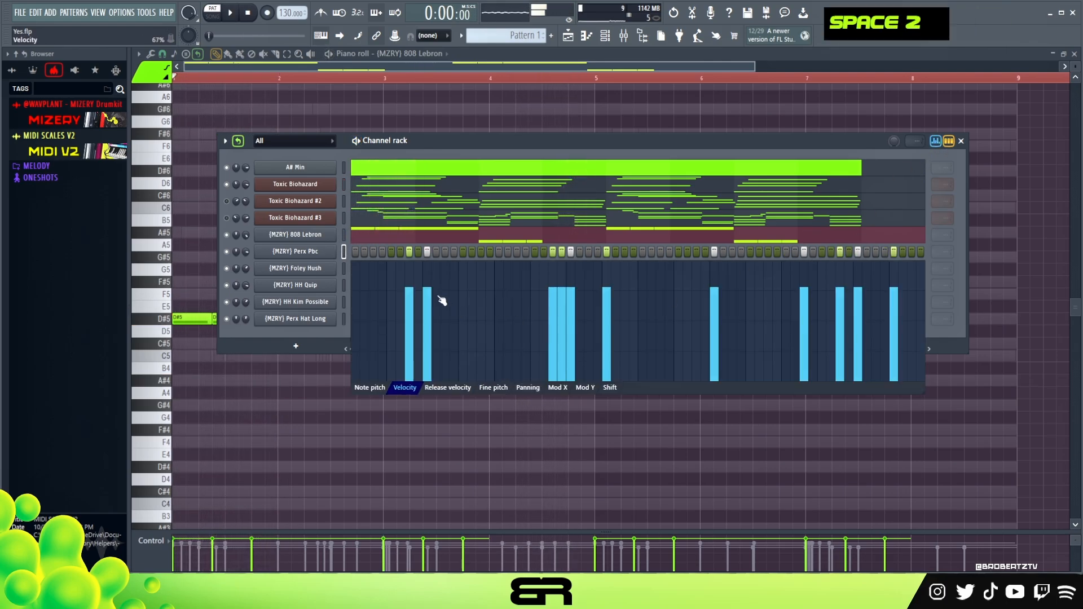
pyautogui.moveTo(570, 270); pyautogui.dragTo(578, 271)
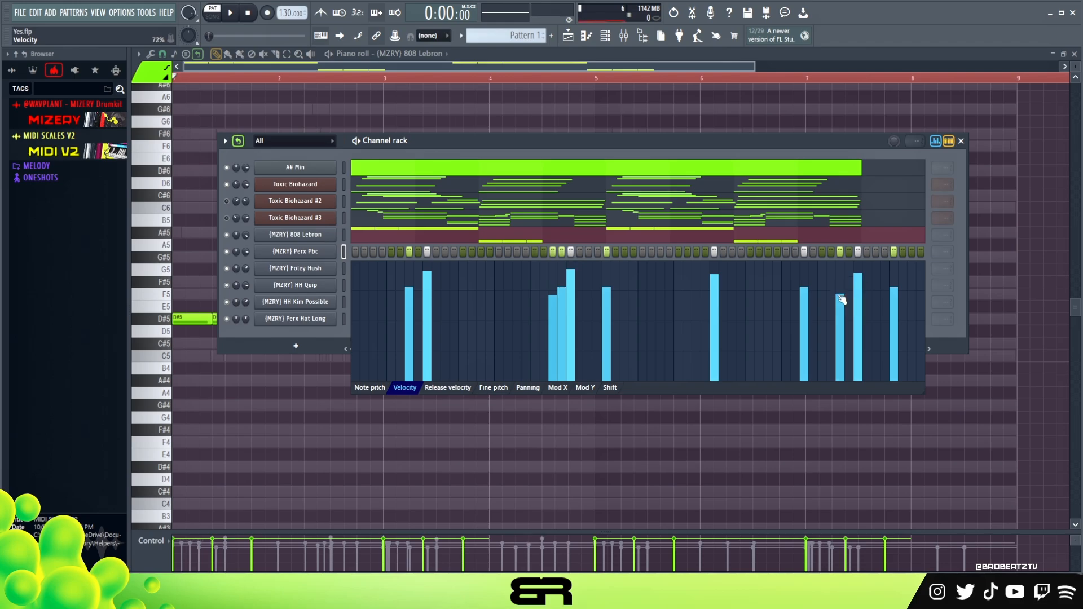
pyautogui.press('space')
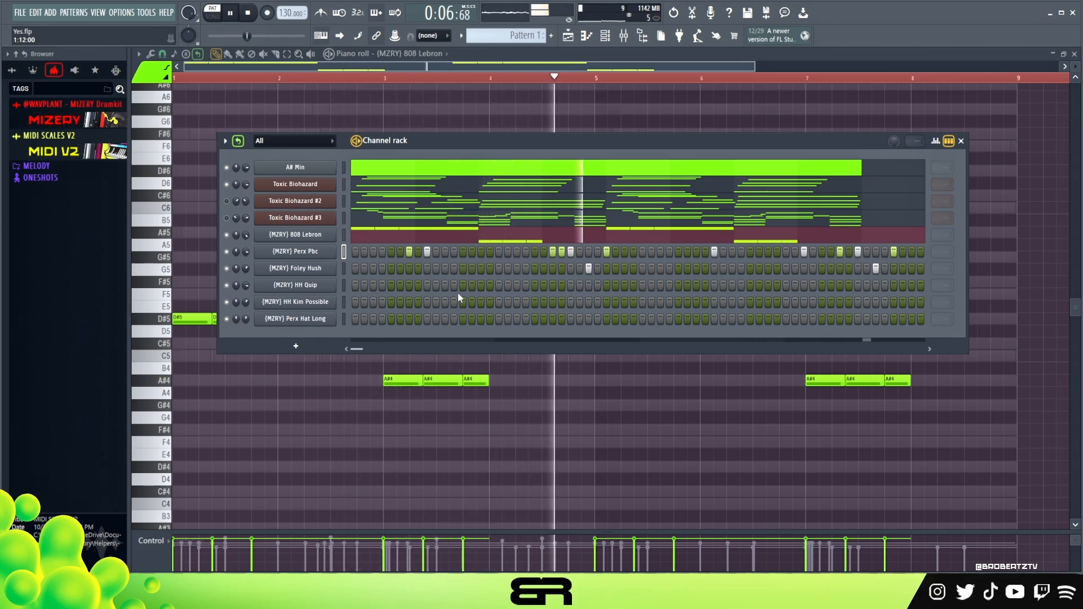
pyautogui.press('space')
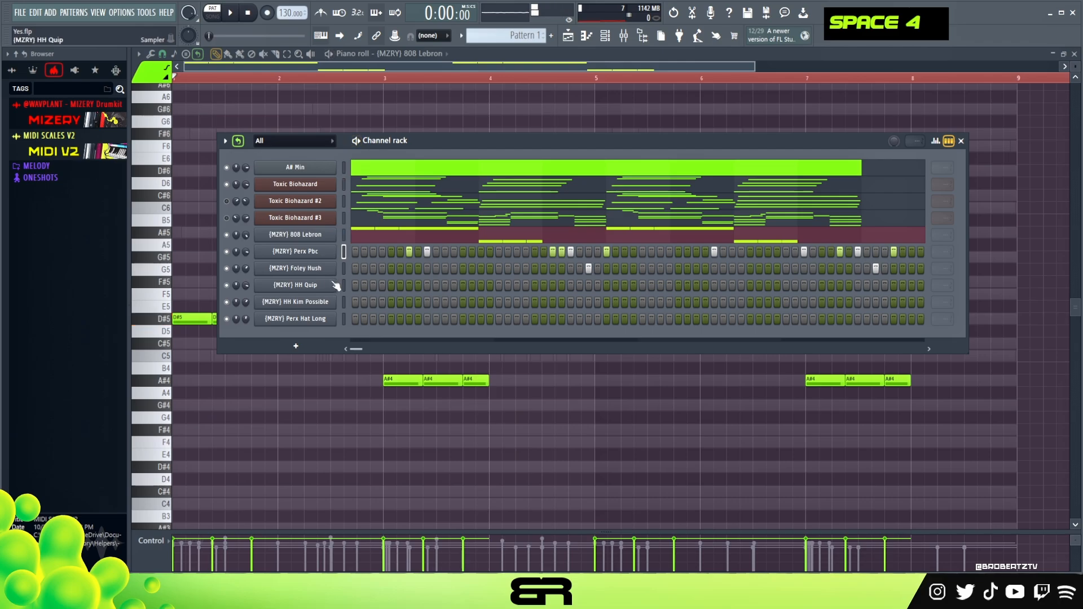
# Open HH Quip in the piano roll and place a two-step C#5 note at the start of bar 1.
pyautogui.rightClick(333, 283)
pyautogui.click(368, 286)
pyautogui.scroll(3, 229, 75)
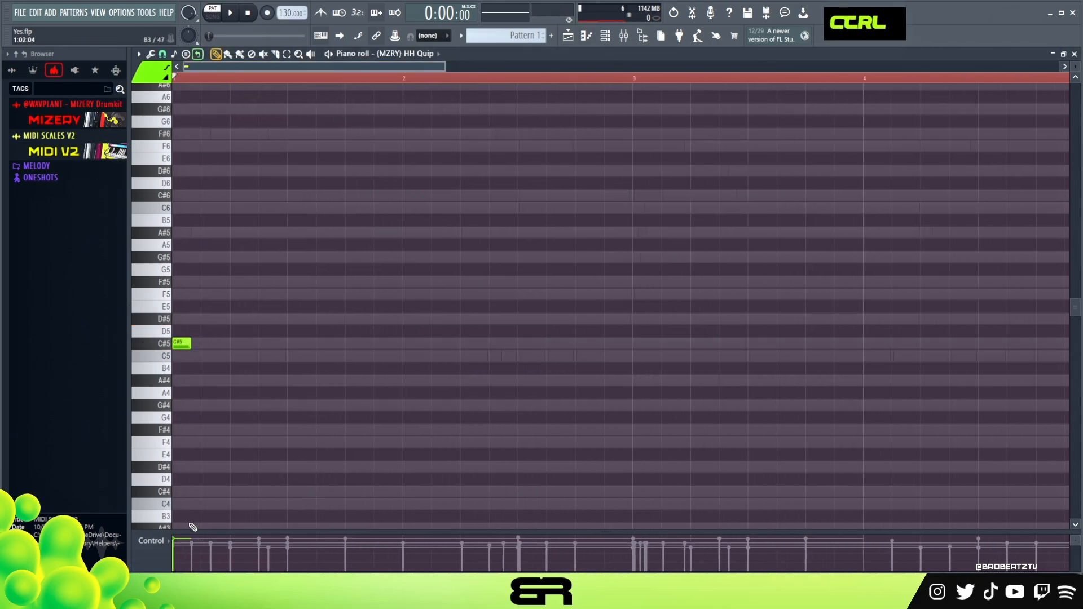
pyautogui.moveTo(191, 362); pyautogui.dragTo(192, 360)
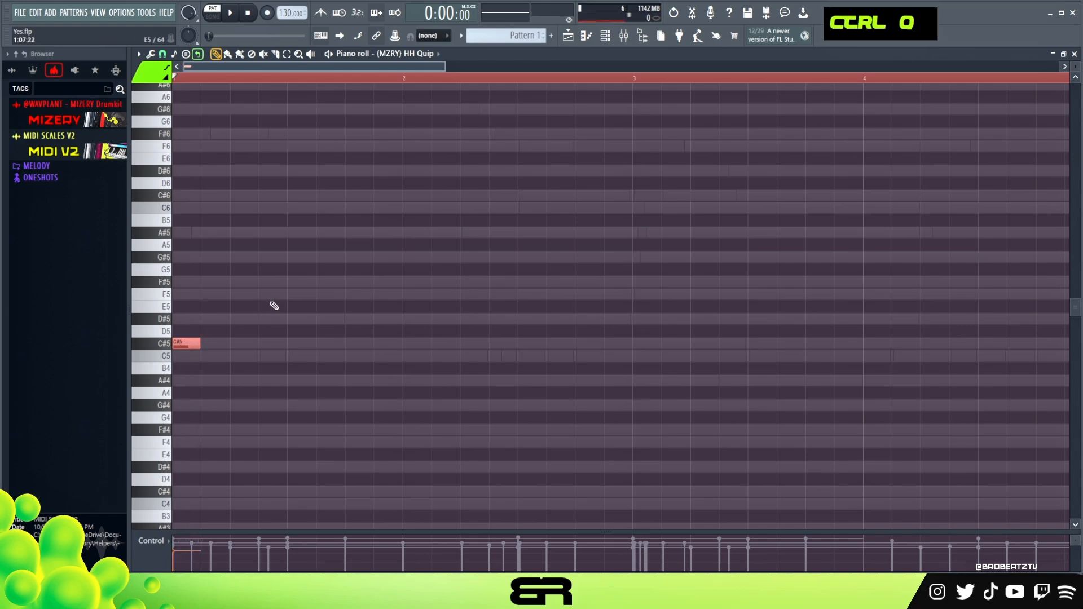
# Add HH Quip C#5 hits on steps 5 and 7 of bar 1, enlarge the velocity lane and lower their velocities while auditioning.
pyautogui.press('space')
pyautogui.click(236, 344)
pyautogui.press('space')
pyautogui.press('space')
pyautogui.press('space')
pyautogui.press('space')
pyautogui.press('space')
pyautogui.press('space')
pyautogui.moveTo(290, 532); pyautogui.dragTo(295, 465)
pyautogui.press('space')
pyautogui.press('space')
pyautogui.moveTo(261, 519)
pyautogui.mouseDown()
pyautogui.moveTo(264, 541)
pyautogui.moveTo(233, 553)
pyautogui.moveTo(243, 533)
pyautogui.mouseUp()
pyautogui.press('space')
pyautogui.press('space')
pyautogui.press('space')
pyautogui.press('space')
pyautogui.press('space')
# Duplicate the two hits onto steps 9 and 11, add a C#5 hit on step 13 at about 39% velocity, and audition.
pyautogui.keyDown('ctrl'); pyautogui.moveTo(301, 345); pyautogui.dragTo(237, 345); pyautogui.keyUp('ctrl')
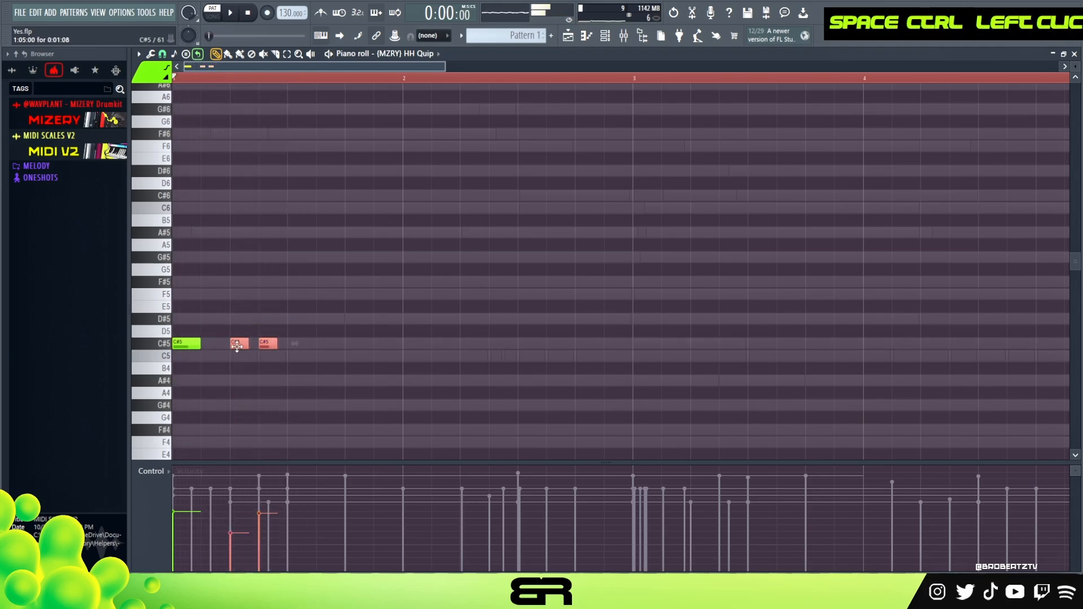
pyautogui.press('space')
pyautogui.rightClick(370, 389)
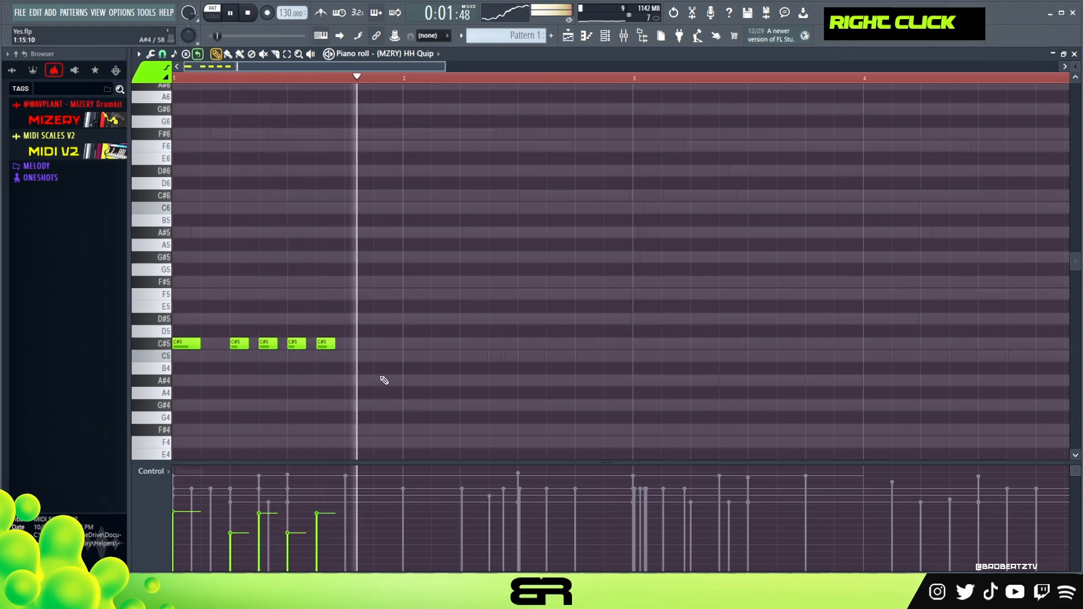
pyautogui.press('space')
pyautogui.click(352, 344)
pyautogui.press('space')
pyautogui.moveTo(345, 477); pyautogui.dragTo(346, 537)
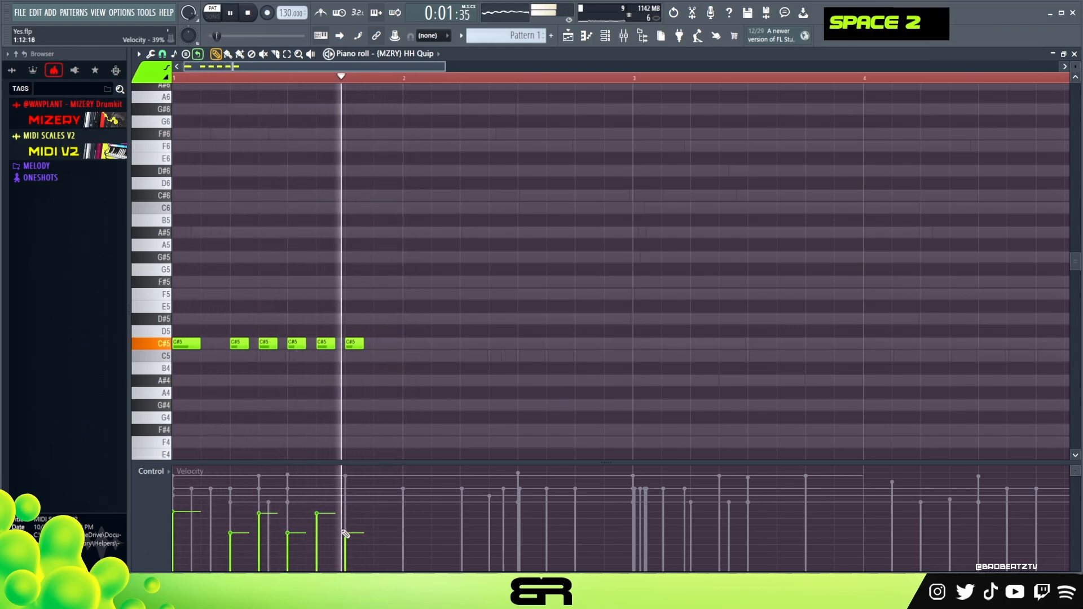
pyautogui.press('space')
pyautogui.press('space')
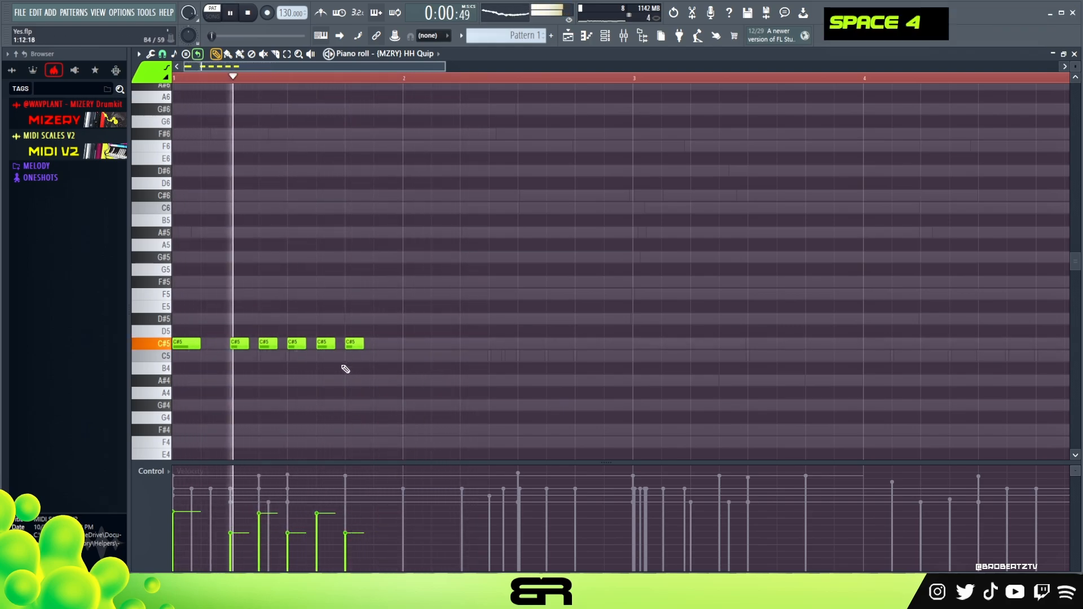
# Place a two-step C#5 note on step 3 of bar 2 and chop it into a four-note roll with rising velocities.
pyautogui.click(435, 354)
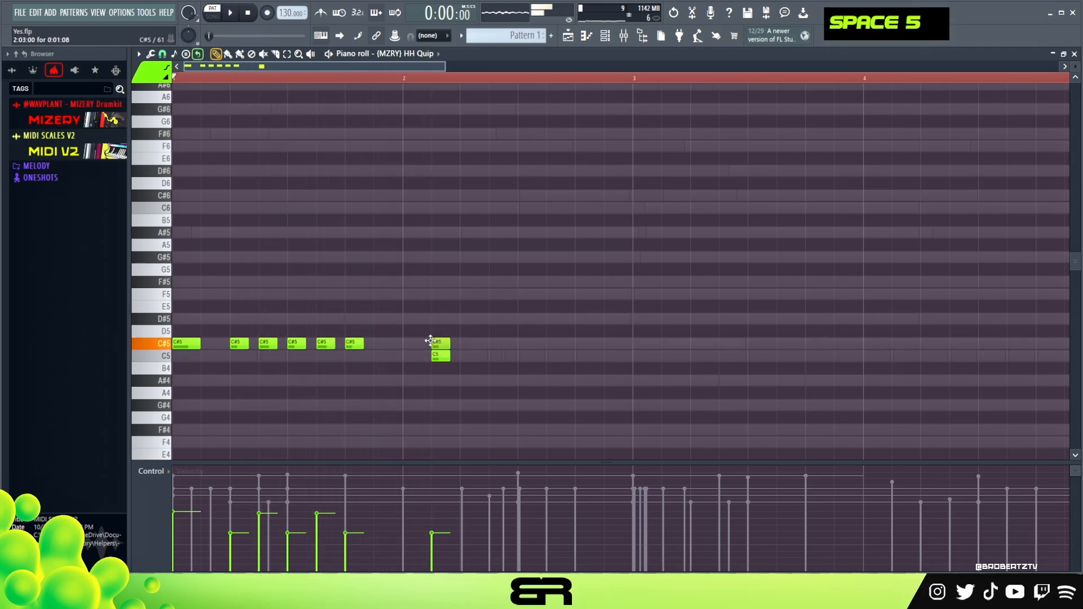
pyautogui.hotkey('alt', 'u')
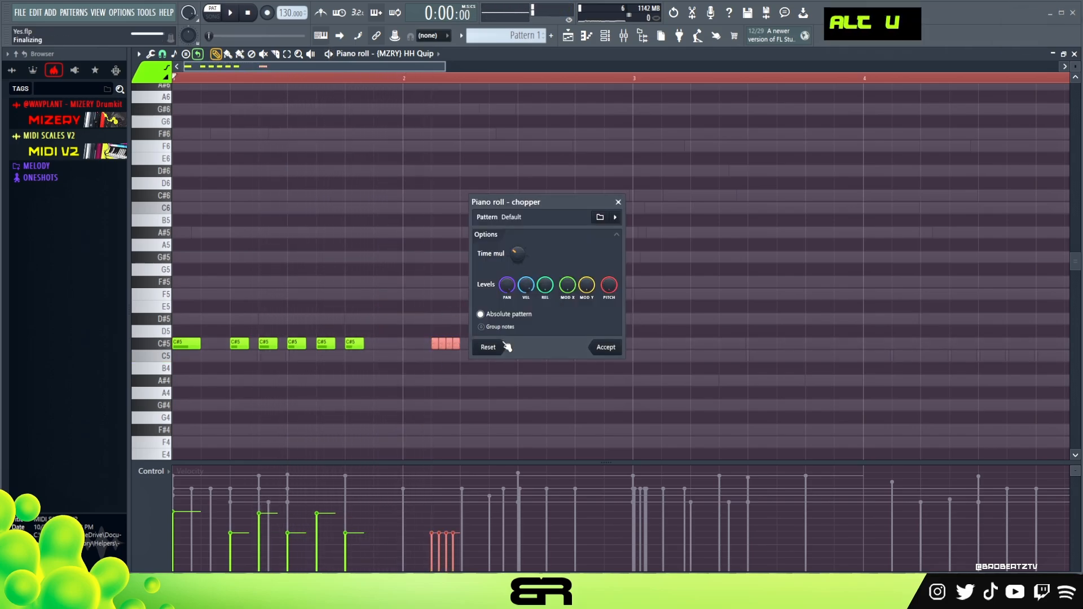
pyautogui.click(605, 349)
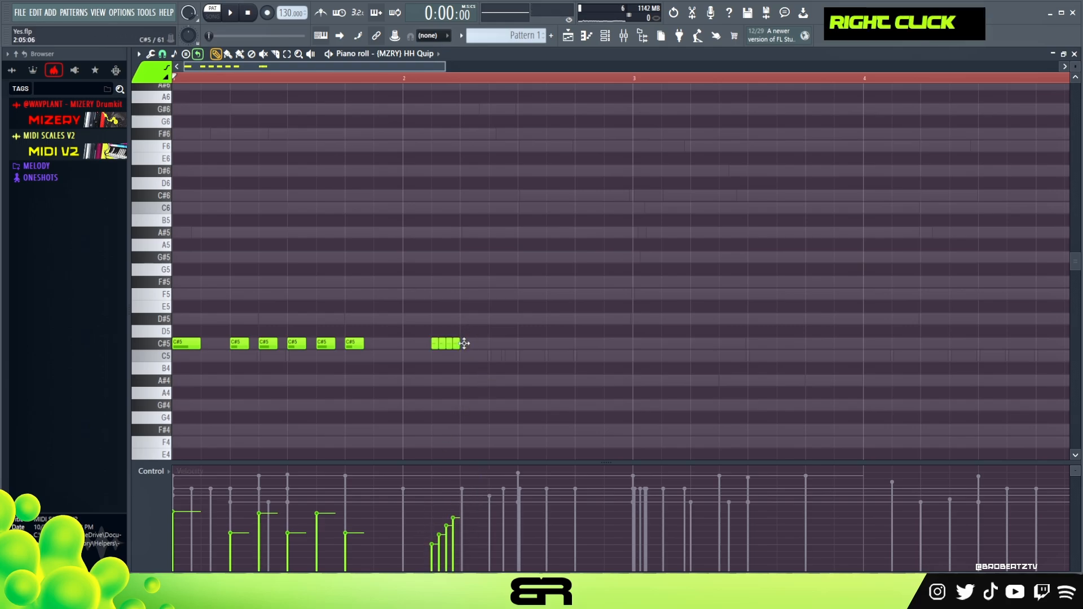
# Add C#5 hits on steps 5 and 7 of bar 2, making the first quieter than the second while auditioning.
pyautogui.keyDown('ctrl'); pyautogui.click(478, 347); pyautogui.keyUp('ctrl')
pyautogui.press('space')
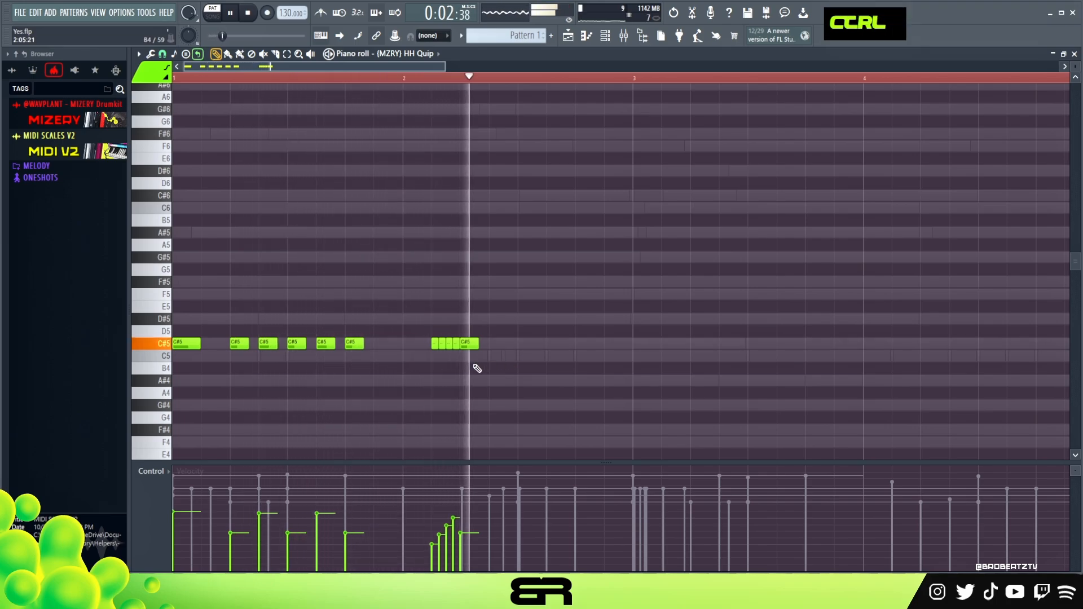
pyautogui.press('space')
pyautogui.press('space')
pyautogui.click(490, 343)
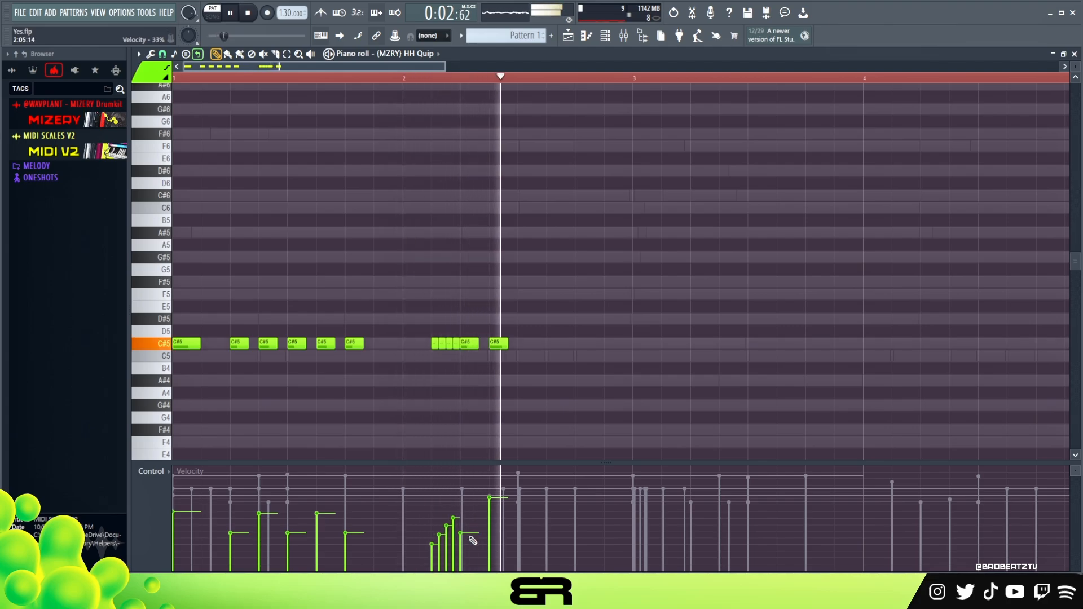
pyautogui.press('space')
pyautogui.moveTo(474, 533); pyautogui.dragTo(471, 501)
pyautogui.press('space')
pyautogui.doubleClick(506, 540)
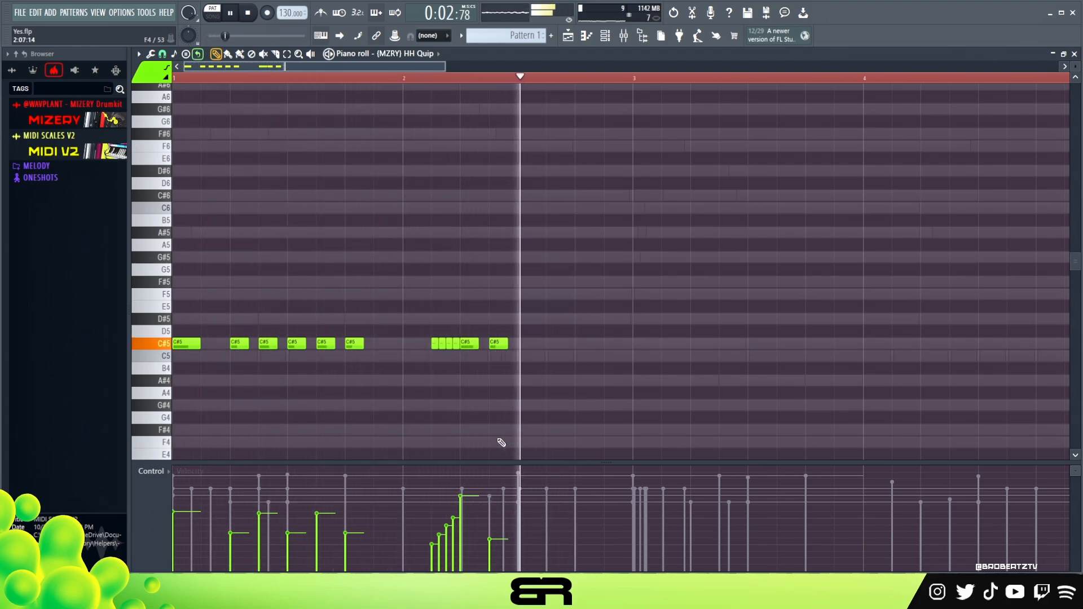
pyautogui.press('space')
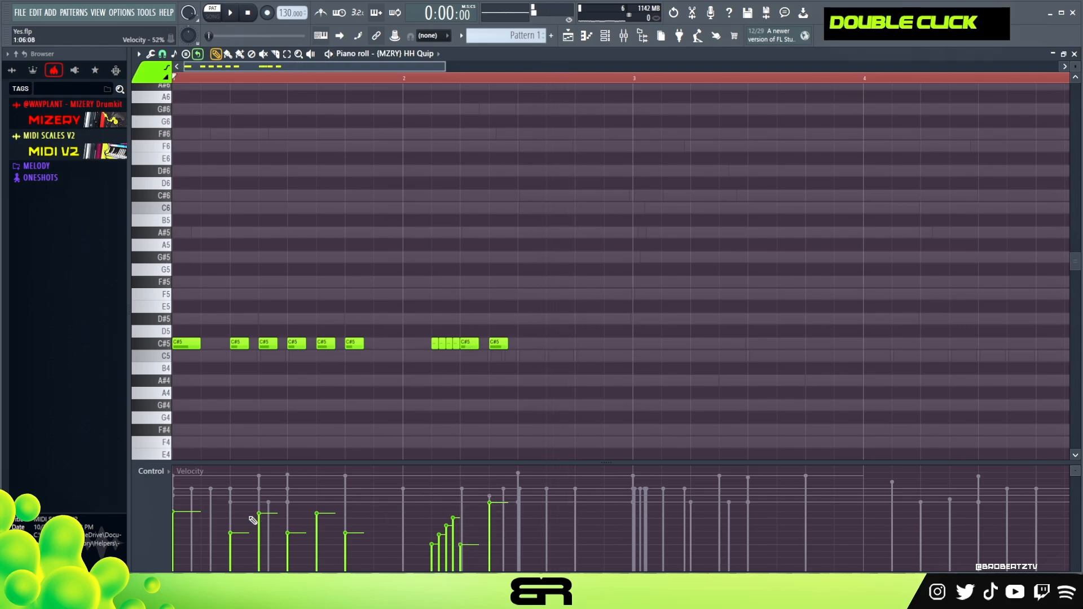
# Rework the velocities of the bar 1 hi-hat hits into contrasting loud and soft accents, auditioning the changes.
pyautogui.doubleClick(192, 542)
pyautogui.doubleClick(279, 545)
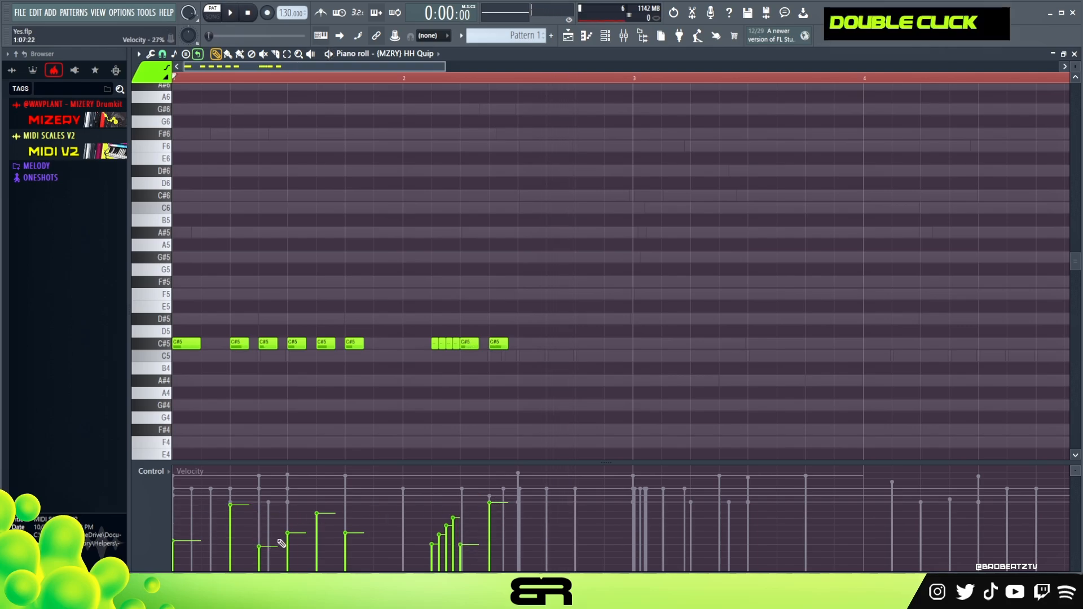
pyautogui.press('space')
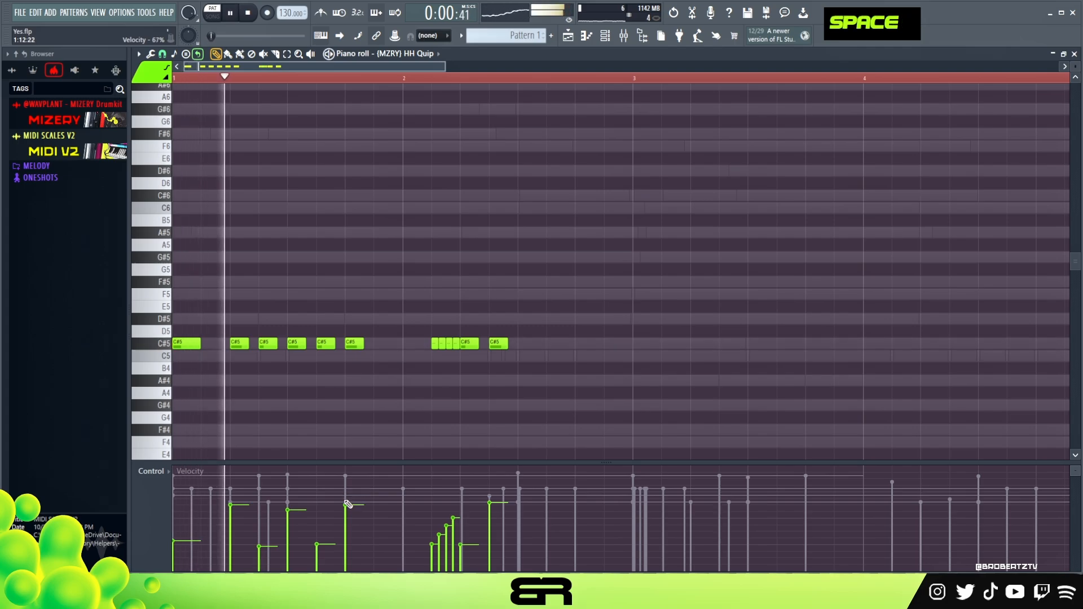
pyautogui.press('space')
pyautogui.press('space')
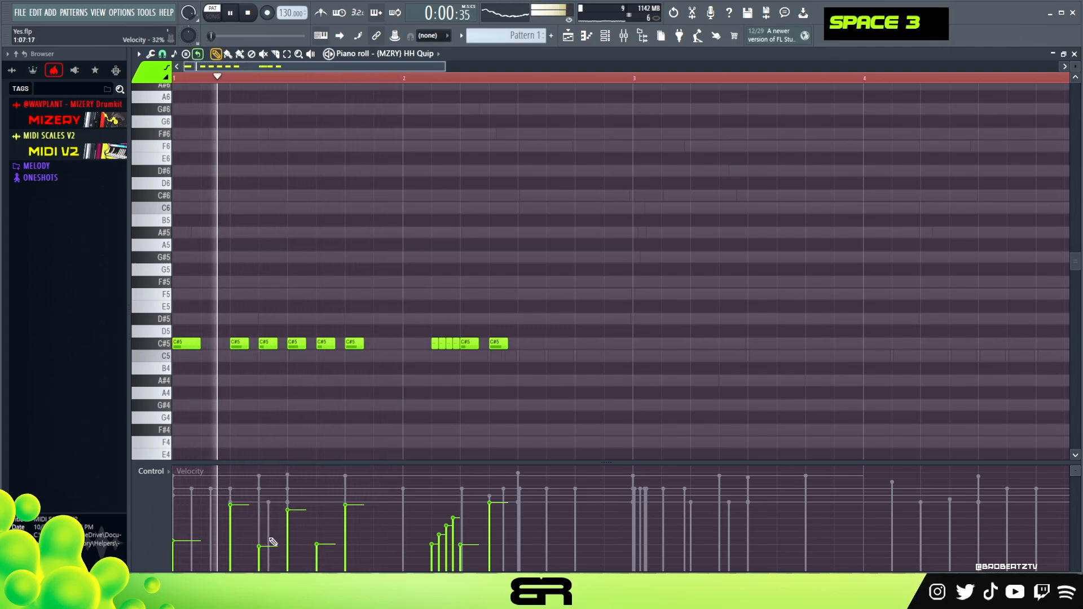
pyautogui.click(259, 533)
pyautogui.press('space')
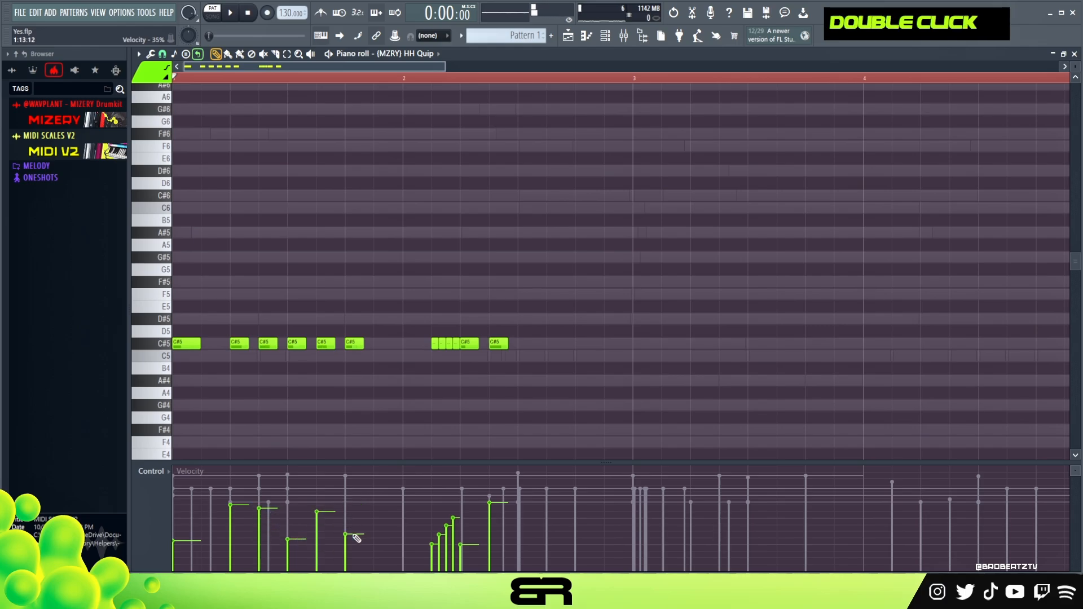
pyautogui.click(356, 539)
pyautogui.press('space')
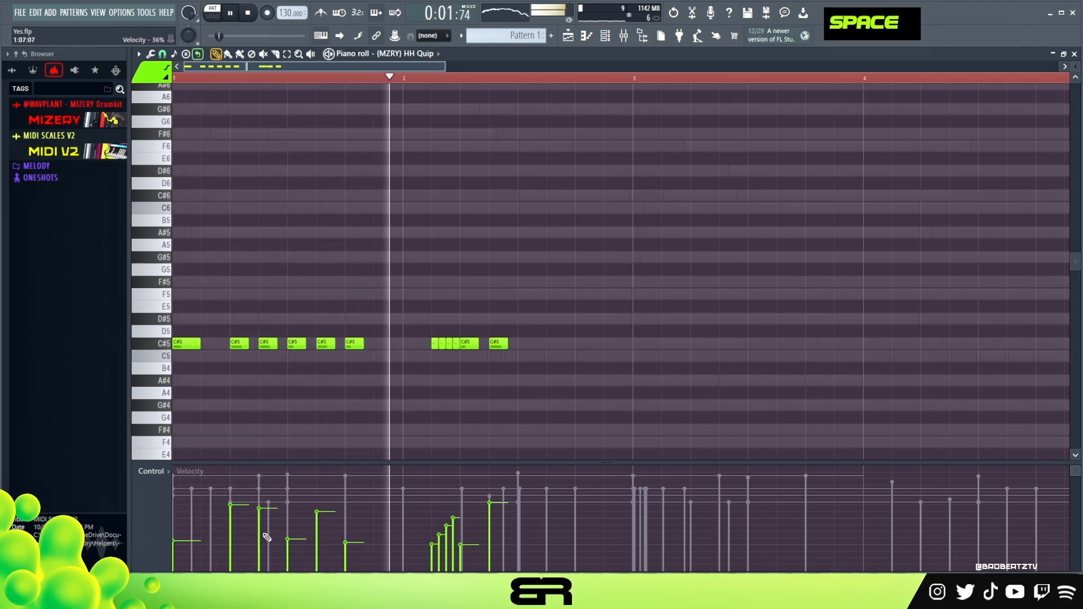
pyautogui.press('space')
pyautogui.moveTo(384, 313); pyautogui.dragTo(279, 390)
pyautogui.keyDown('ctrl'); pyautogui.click(302, 390); pyautogui.keyUp('ctrl')
pyautogui.rightClick(303, 391)
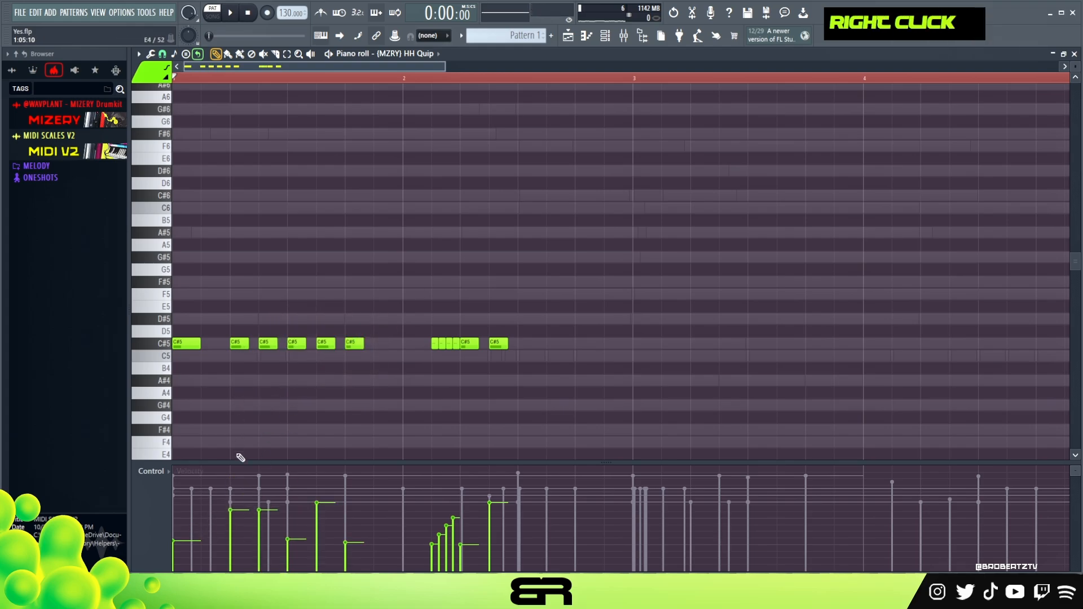
# Set the bar 1 hits on steps 5 and 9 to about 41% and 49% velocity and lower the step 11 hit.
pyautogui.press('space')
pyautogui.click(234, 528)
pyautogui.press('space')
pyautogui.press('space')
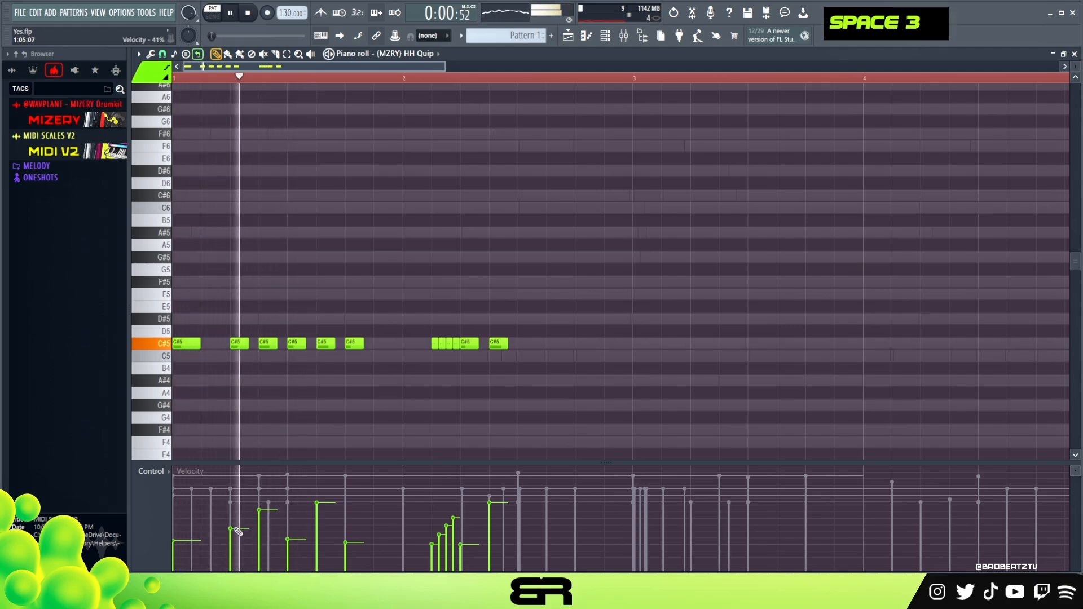
pyautogui.press('space')
pyautogui.click(317, 517)
pyautogui.press('space')
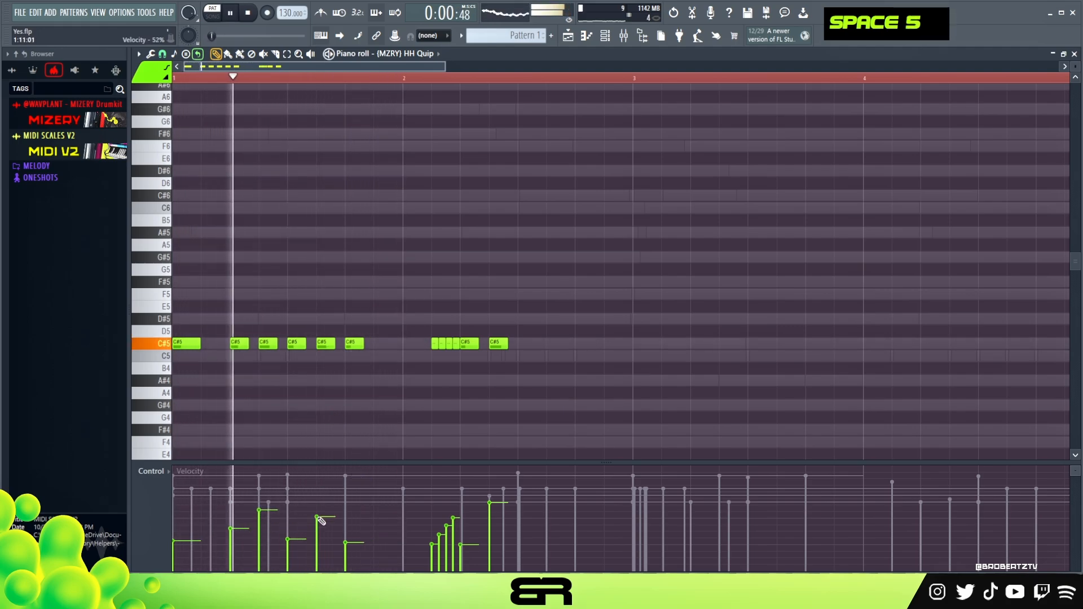
pyautogui.press('space')
pyautogui.press('space')
pyautogui.click(317, 531)
pyautogui.click(296, 519)
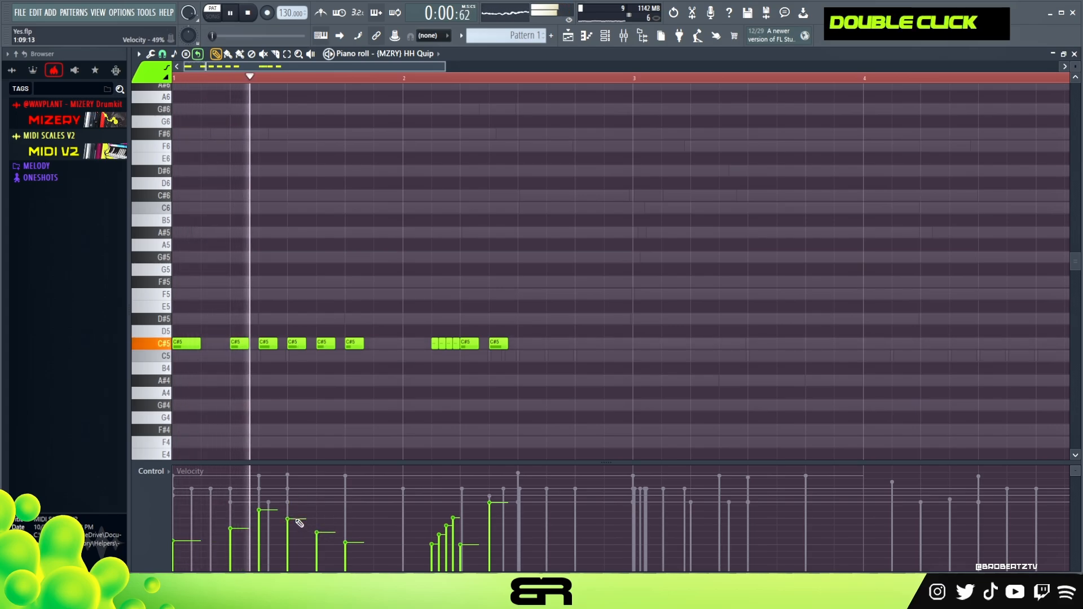
pyautogui.press('space')
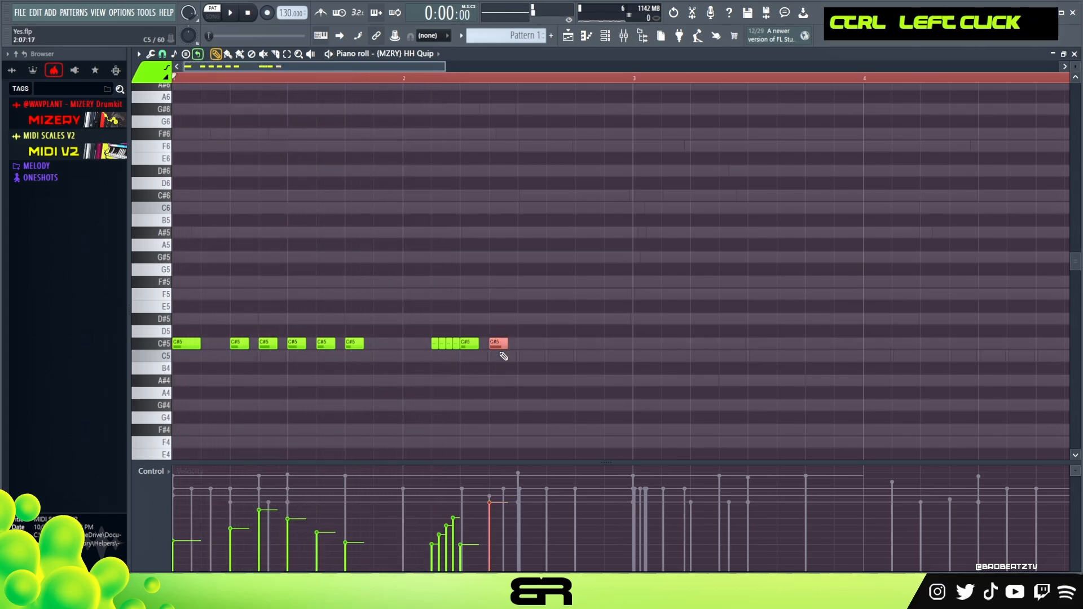
# Copy the bar 2 step 7 hit onto steps 9, 11 and 13, reducing the velocity on steps 9 and 13.
pyautogui.keyDown('shift'); pyautogui.click(530, 343); pyautogui.keyUp('shift')
pyautogui.moveTo(526, 343); pyautogui.dragTo(555, 343)
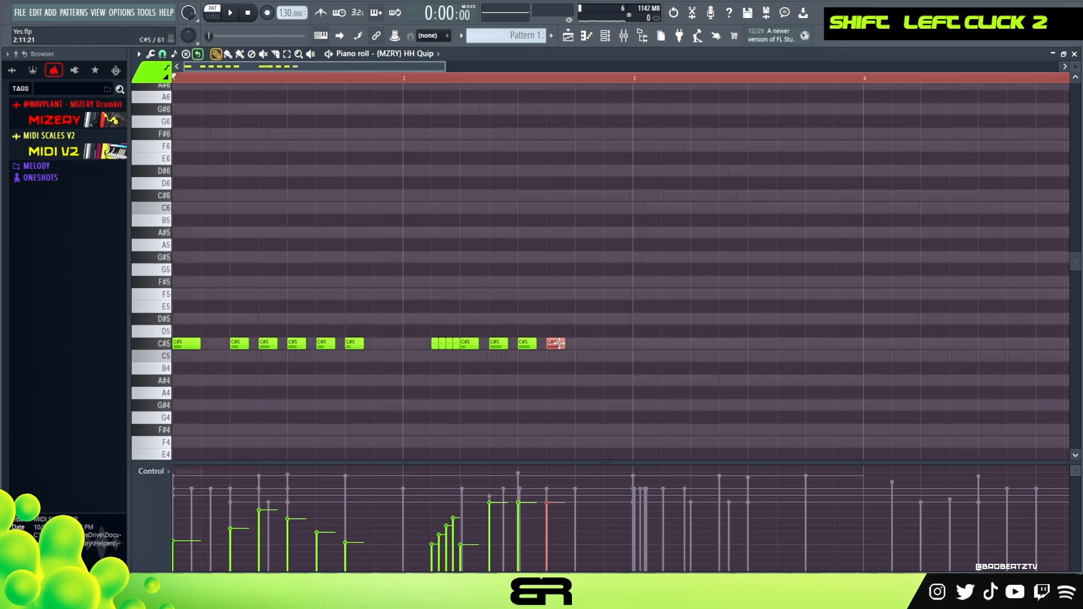
pyautogui.press('space')
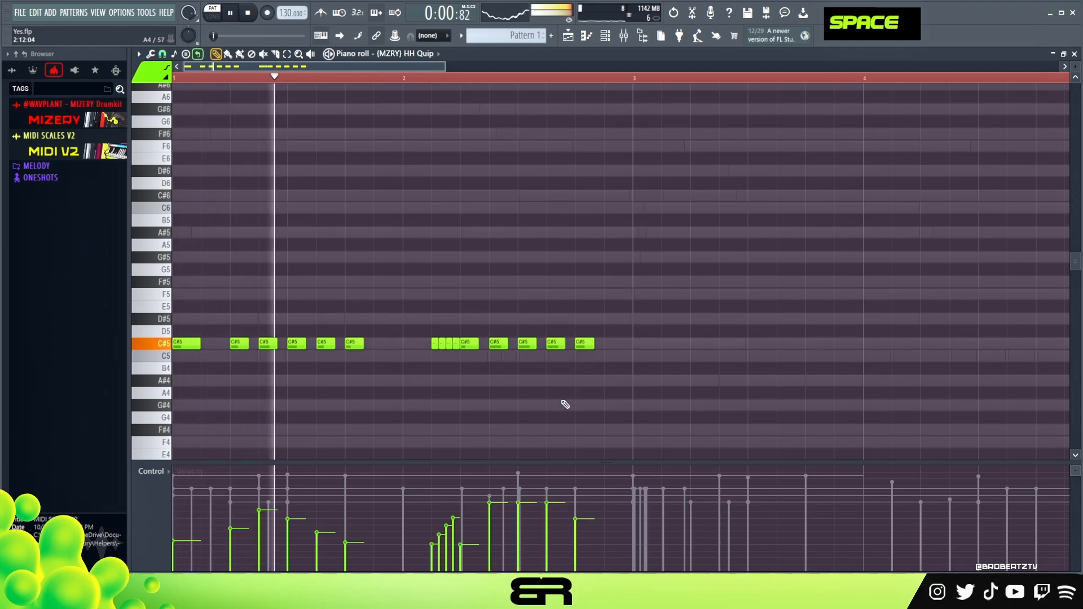
pyautogui.click(528, 531)
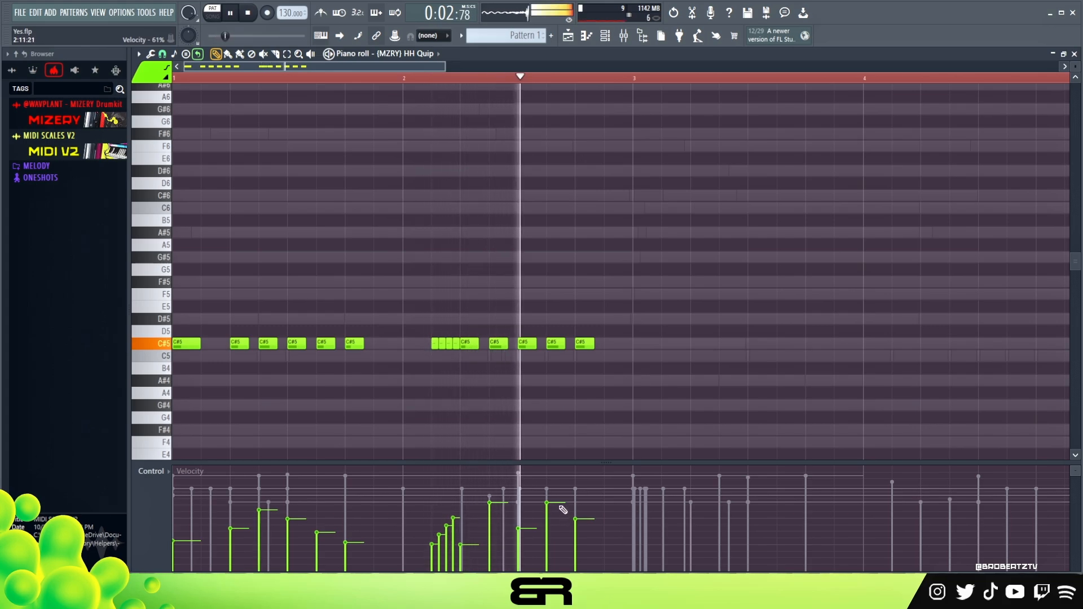
pyautogui.press('space')
# Add a quiet off-grid C5 hit around step 10 of bar 2, nudging its timing while auditioning from step 5.
pyautogui.keyDown('alt'); pyautogui.click(531, 356); pyautogui.keyUp('alt')
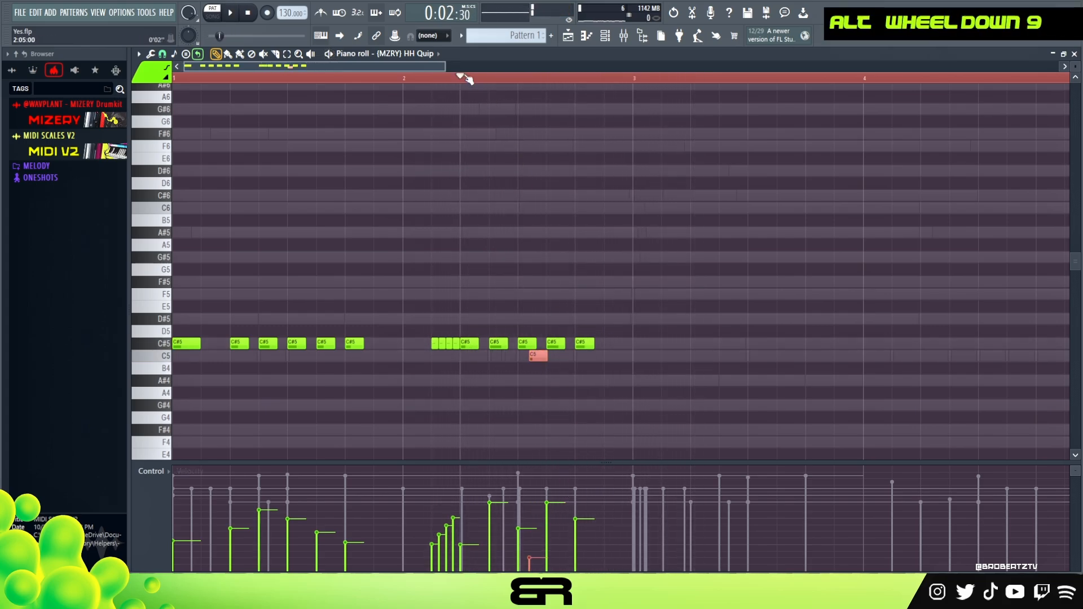
pyautogui.press('space')
pyautogui.press('space')
pyautogui.moveTo(537, 356); pyautogui.dragTo(542, 357)
pyautogui.press('space')
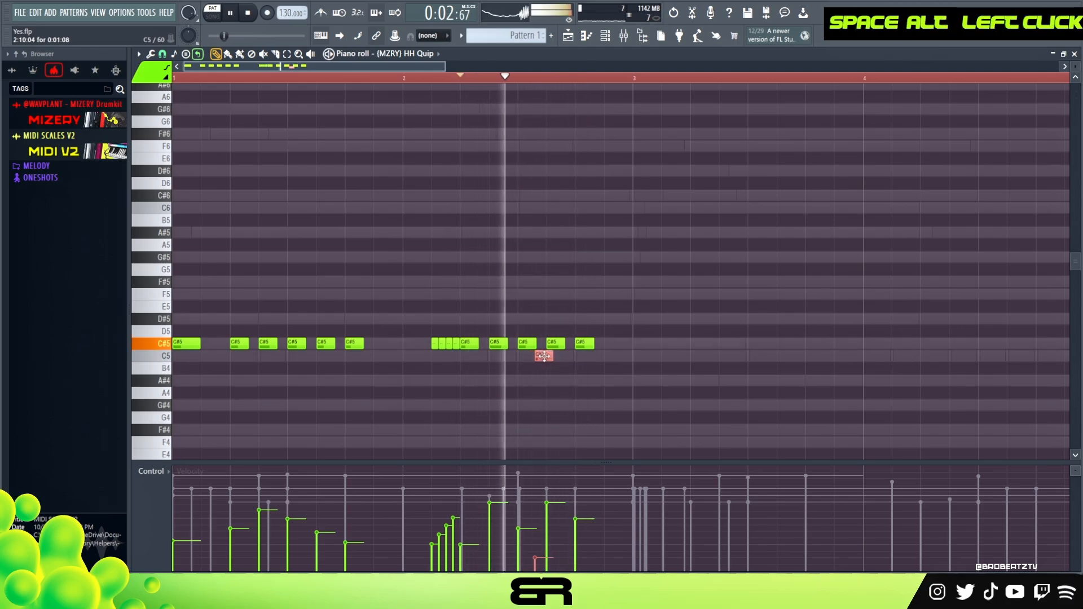
pyautogui.press('space')
pyautogui.press('space')
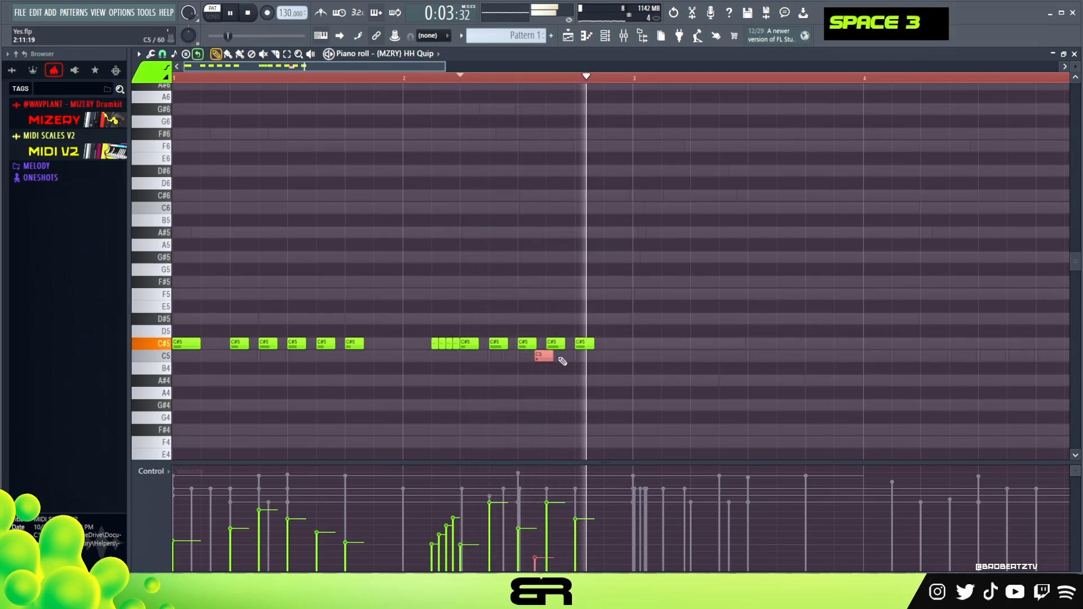
pyautogui.press('space')
# Change the piano roll's grid snap setting.
pyautogui.scroll(-3, 406, 251)
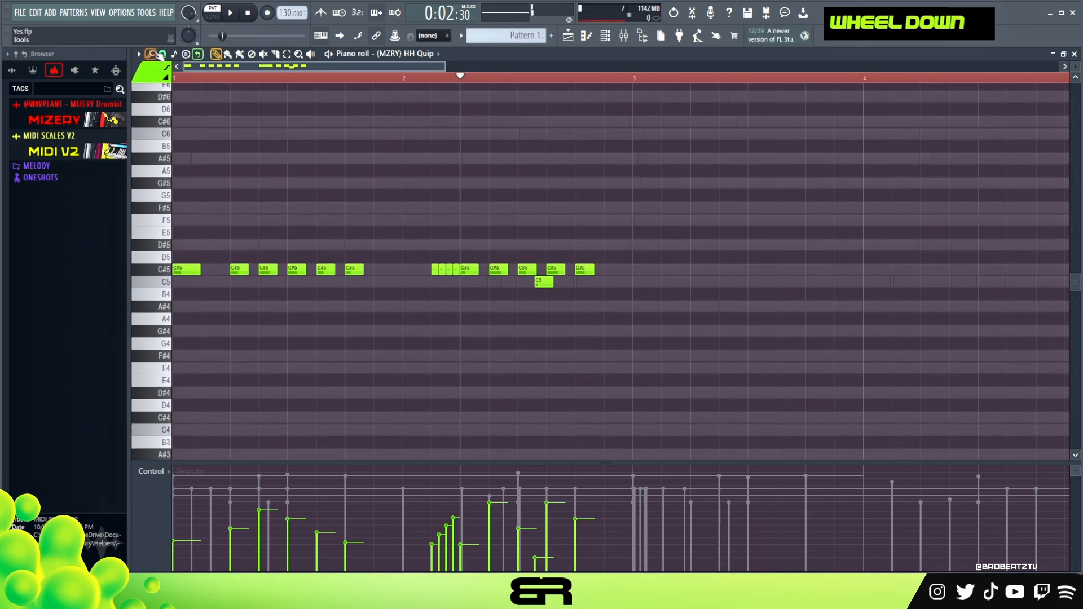
pyautogui.click(162, 53)
pyautogui.click(187, 193)
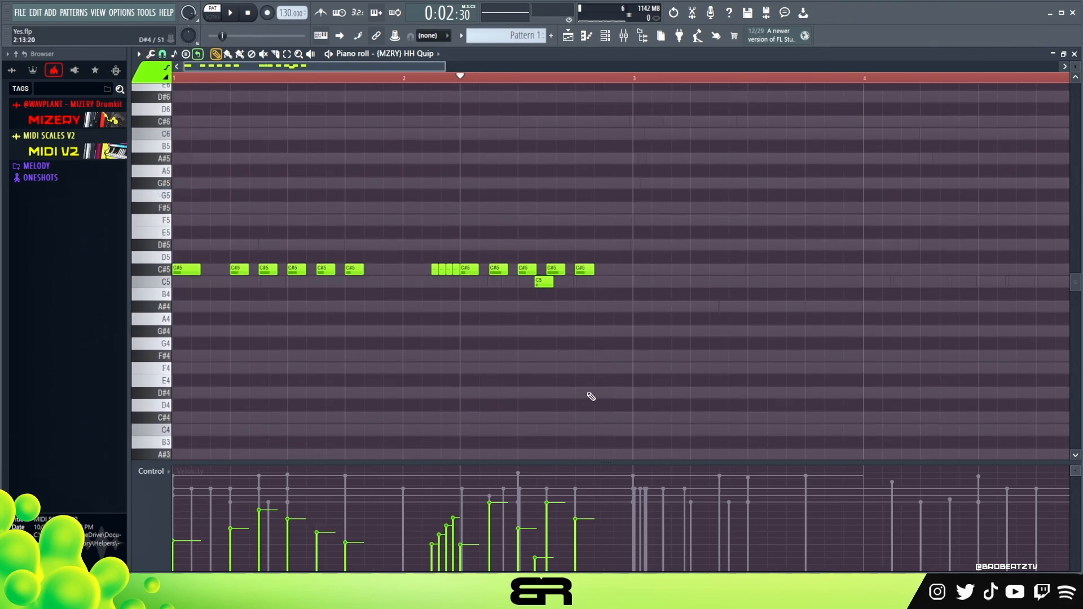
# Add three evenly spaced D#4 hits filling the last beat of bar 2, slightly lower their velocities and audition them.
pyautogui.click(603, 396)
pyautogui.click(623, 396)
pyautogui.keyDown('ctrl'); pyautogui.moveTo(656, 377); pyautogui.dragTo(541, 436); pyautogui.keyUp('ctrl')
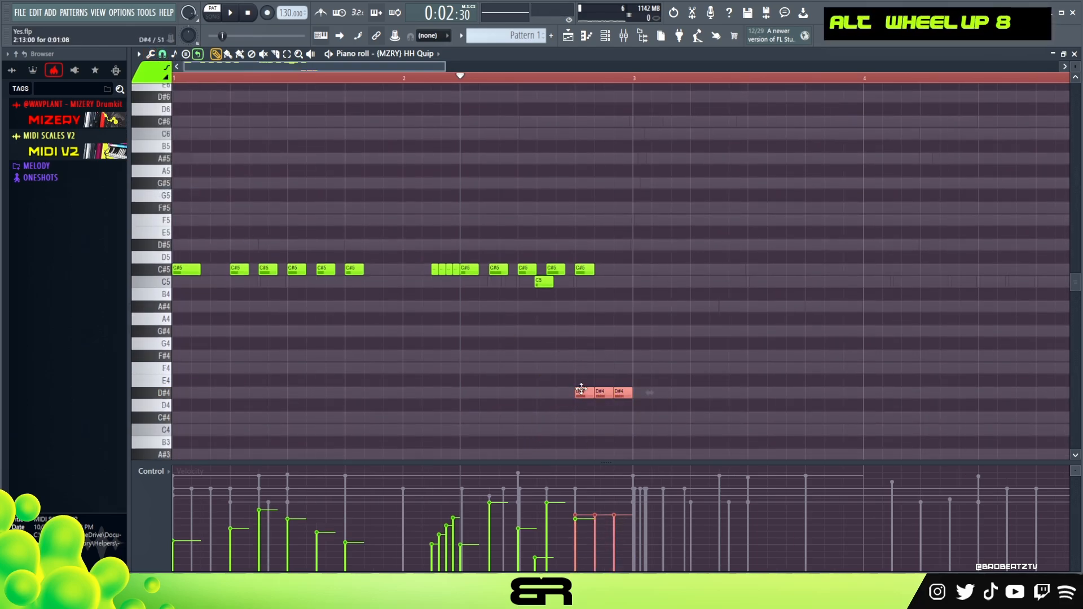
pyautogui.press('space')
pyautogui.press('space')
pyautogui.keyDown('alt'); pyautogui.scroll(-1, 626, 364); pyautogui.keyUp('alt')
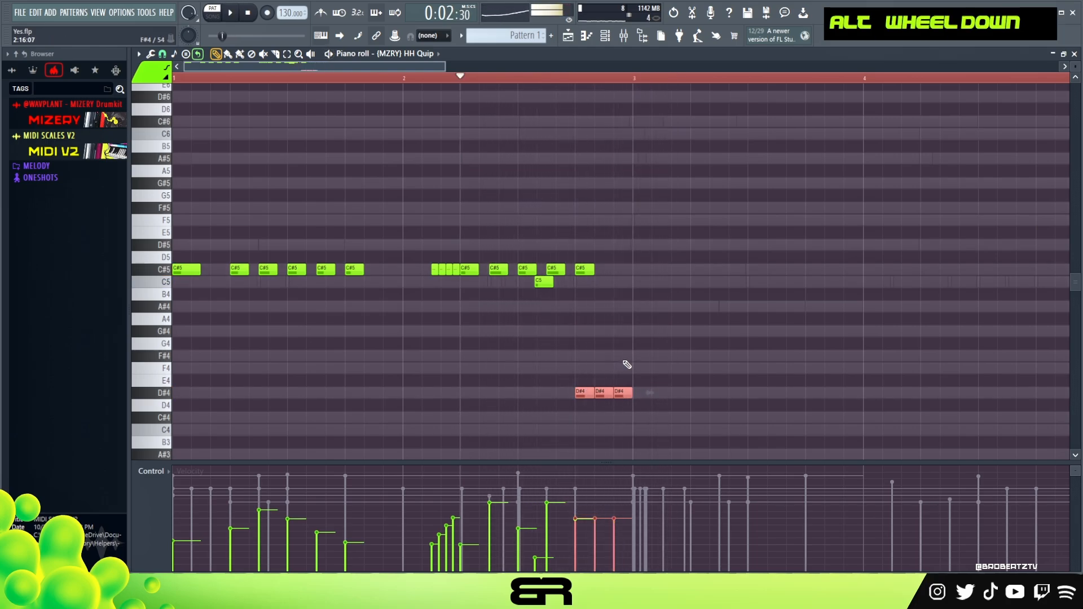
pyautogui.press('space')
pyautogui.scroll(-2, 626, 365)
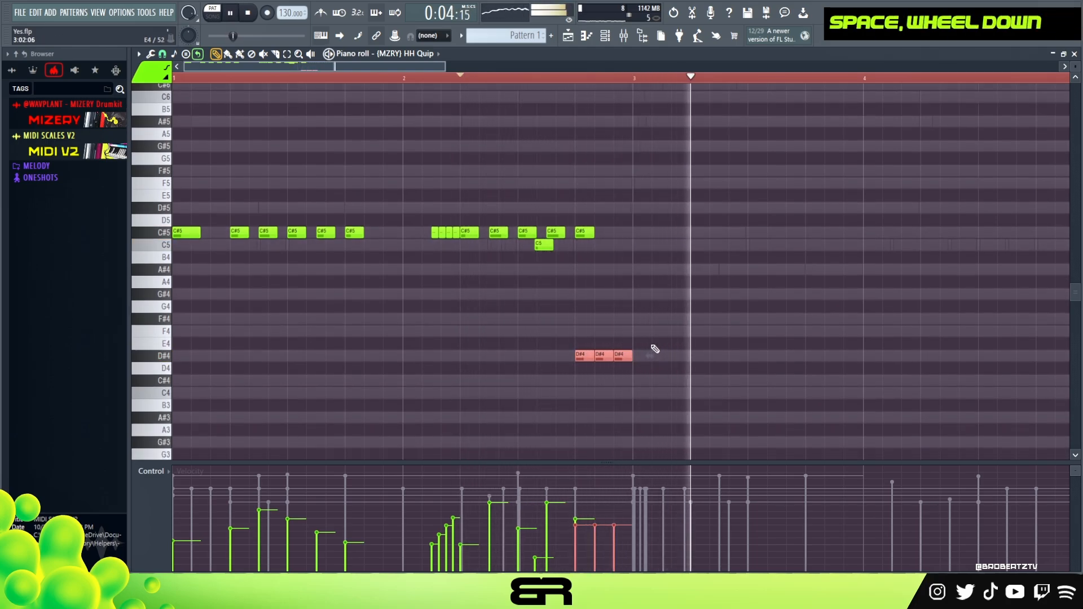
pyautogui.scroll(3, 654, 348)
pyautogui.press('space')
# Set the HH Quip channel to Bar looping so its pattern repeats every two bars.
pyautogui.moveTo(674, 278); pyautogui.dragTo(142, 383)
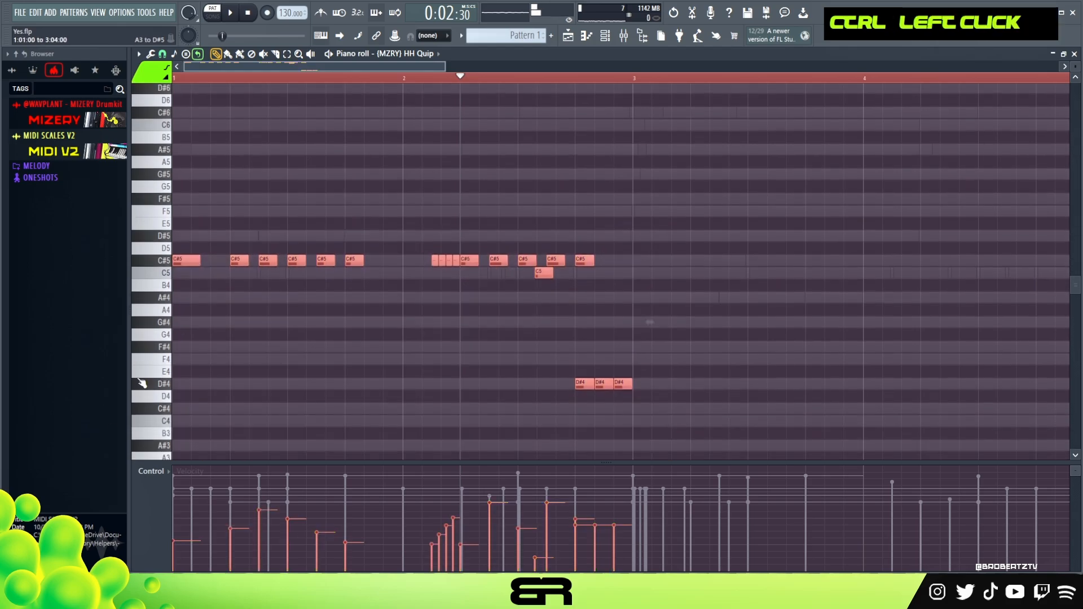
pyautogui.click(607, 36)
pyautogui.scroll(-1, 948, 284)
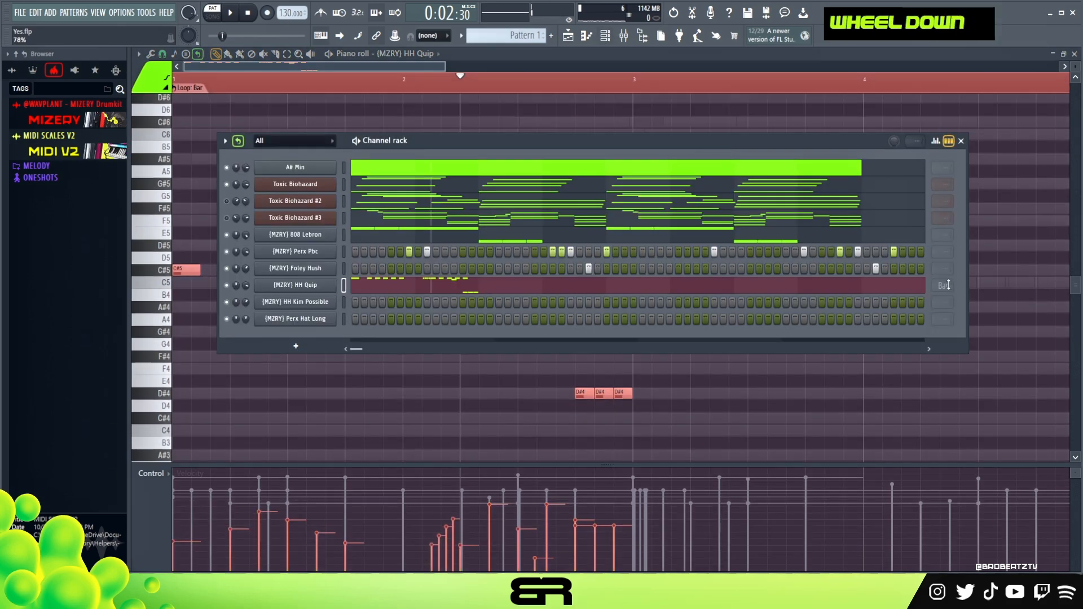
pyautogui.doubleClick(237, 141)
pyautogui.rightClick(248, 111)
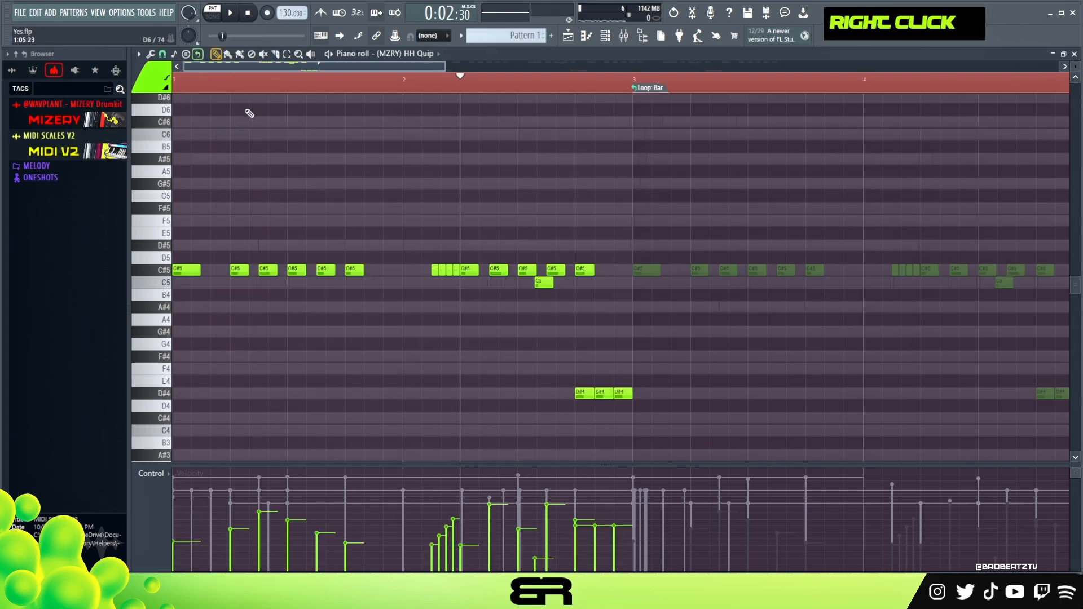
# Play back the looped HH Quip pattern with the beat to check the repeats in bars 3 and 4.
pyautogui.press('space')
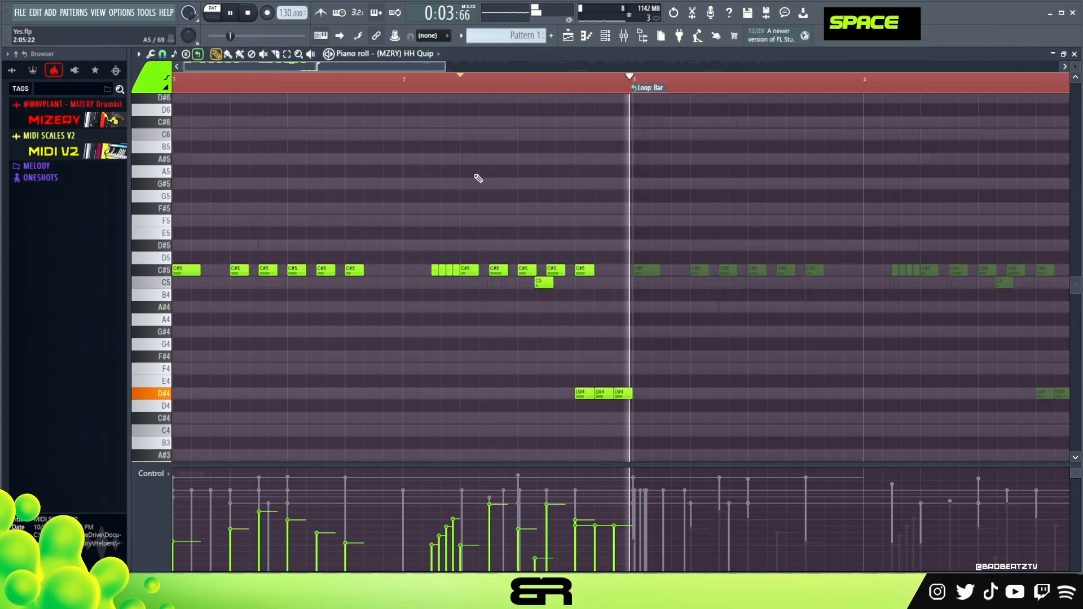
pyautogui.press('space')
pyautogui.press('space')
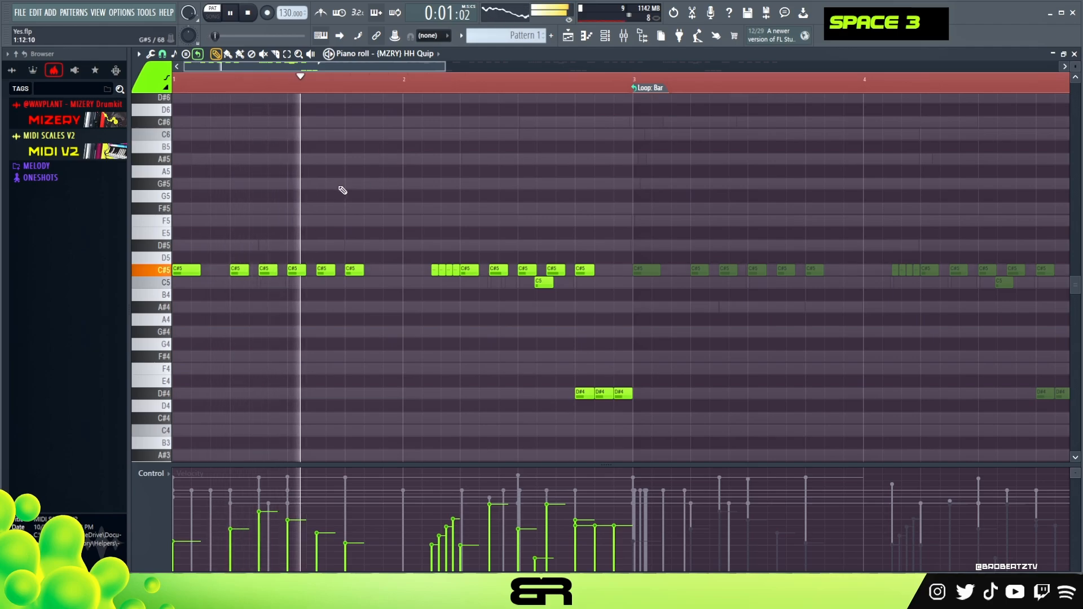
pyautogui.moveTo(480, 240); pyautogui.dragTo(500, 284)
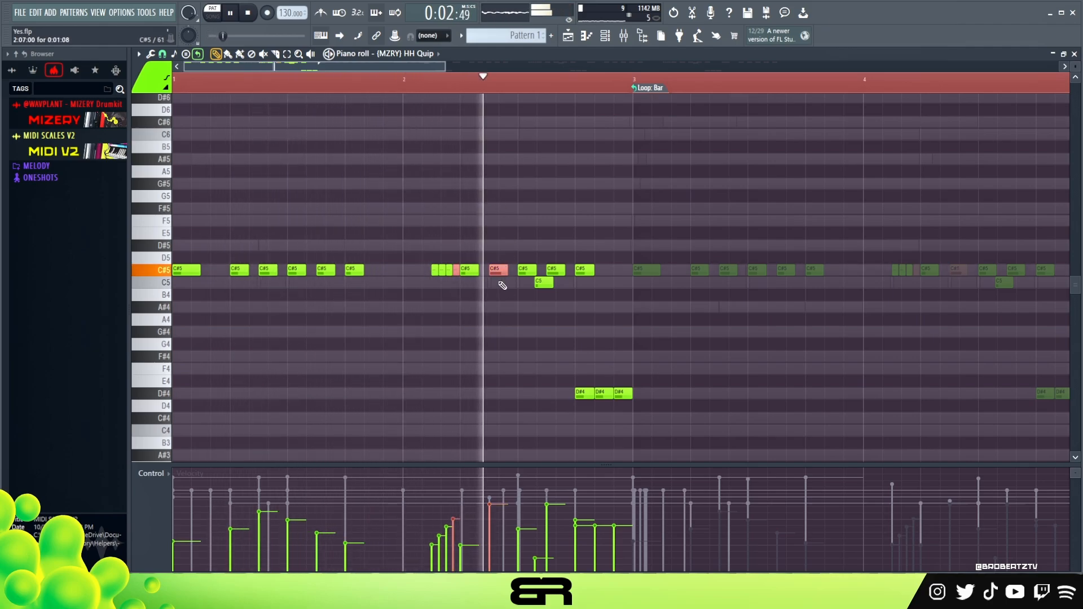
pyautogui.rightClick(544, 370)
pyautogui.scroll(-3, 550, 93)
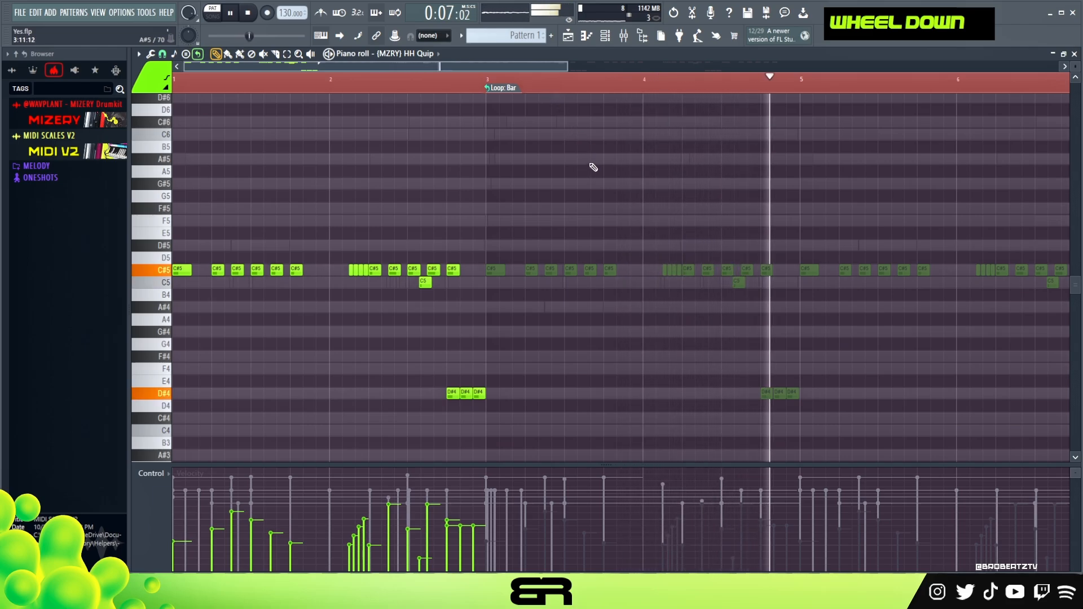
pyautogui.press('space')
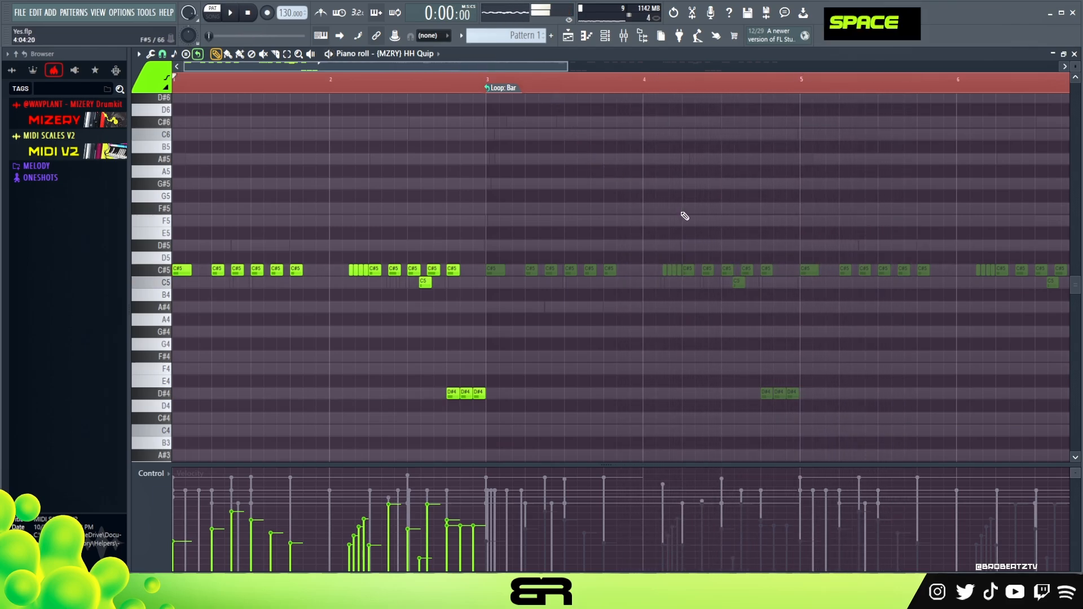
# Lower the velocity of the three D#4 hits at the end of bar 2 a little further.
pyautogui.click(610, 38)
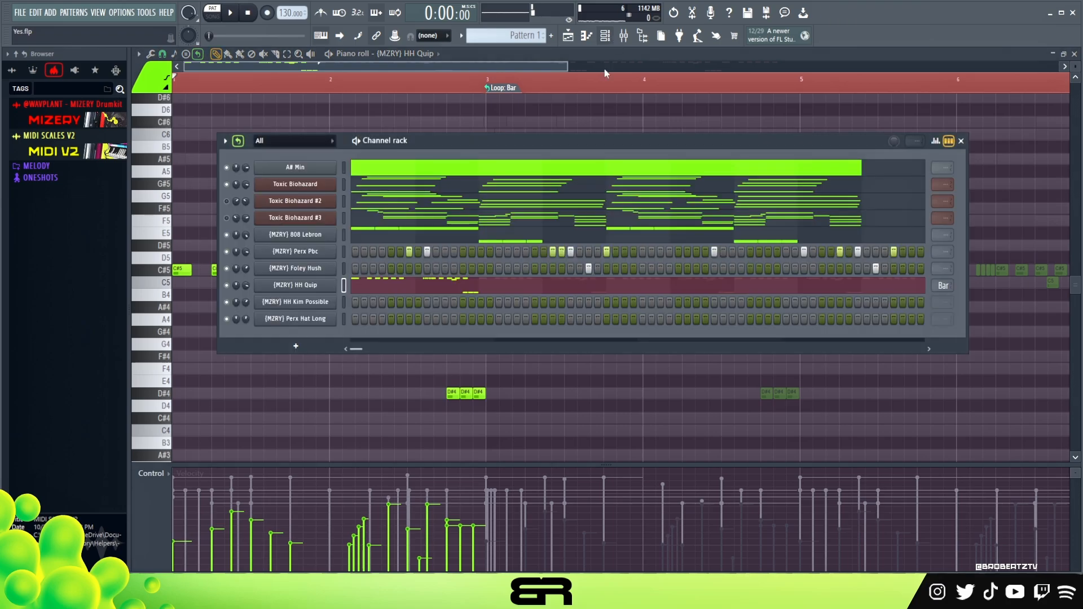
pyautogui.moveTo(551, 375); pyautogui.dragTo(378, 411)
pyautogui.scroll(-3, 580, 360)
pyautogui.rightClick(580, 359)
# Place a Perx Hat Long hit on step 1 and HH Kim Possible hits on steps 21, 22 and 23.
pyautogui.click(608, 38)
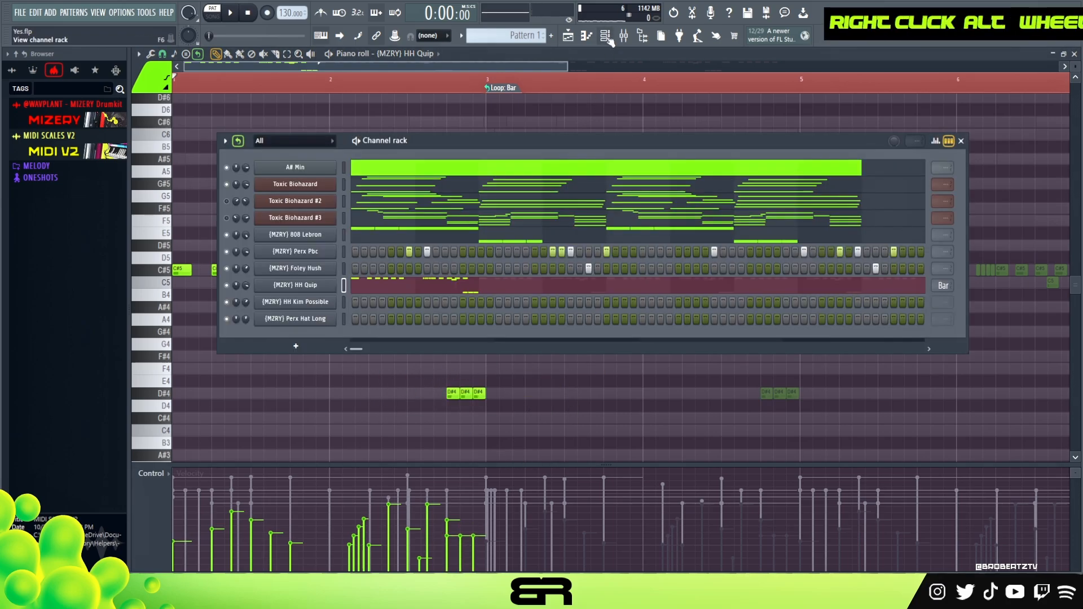
pyautogui.click(354, 319)
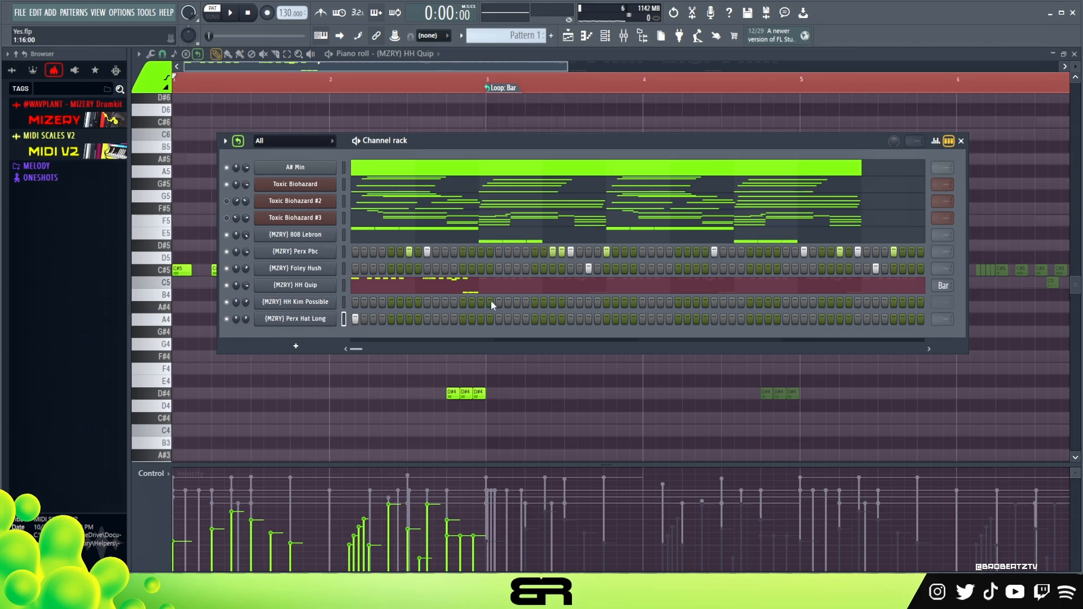
pyautogui.press('space')
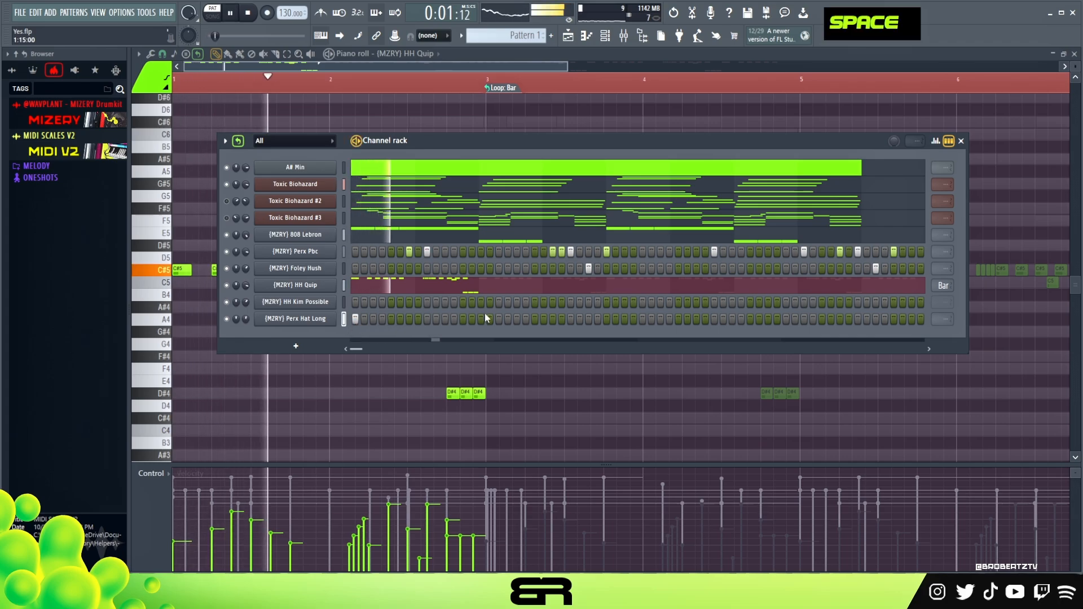
pyautogui.moveTo(526, 304); pyautogui.dragTo(552, 304)
pyautogui.rightClick(527, 303)
pyautogui.press('space')
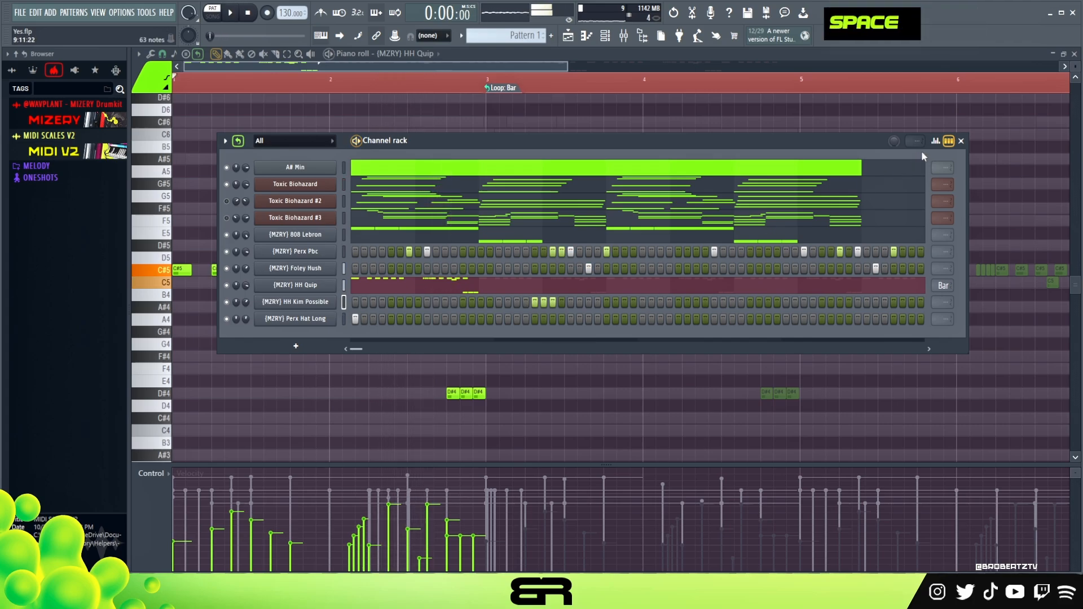
# Give the three HH Kim Possible hits rising velocities and audition the pattern.
pyautogui.click(935, 142)
pyautogui.doubleClick(545, 379)
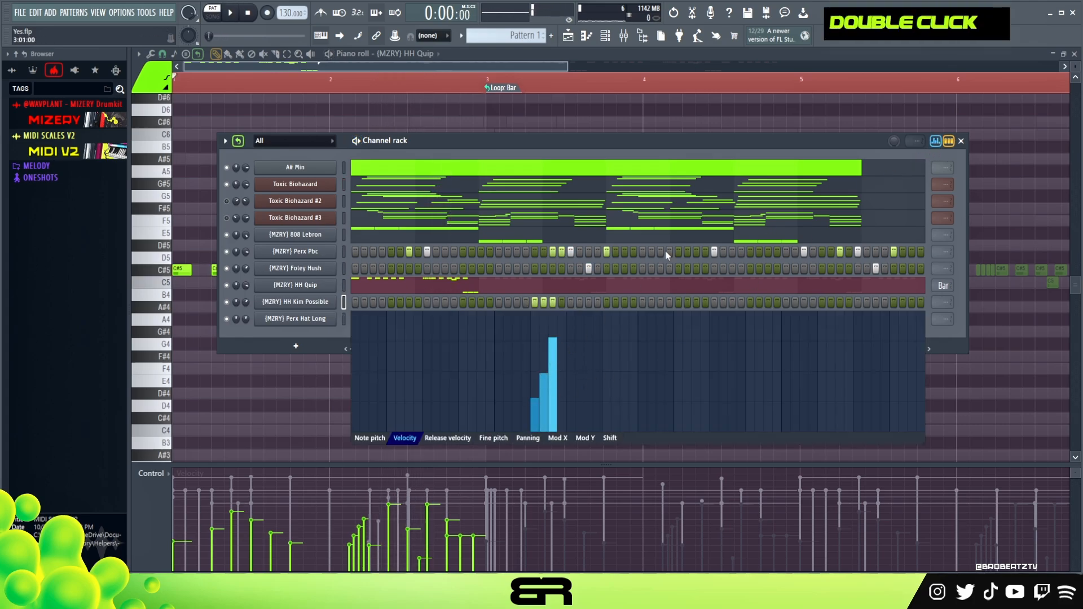
pyautogui.click(936, 142)
pyautogui.press('space')
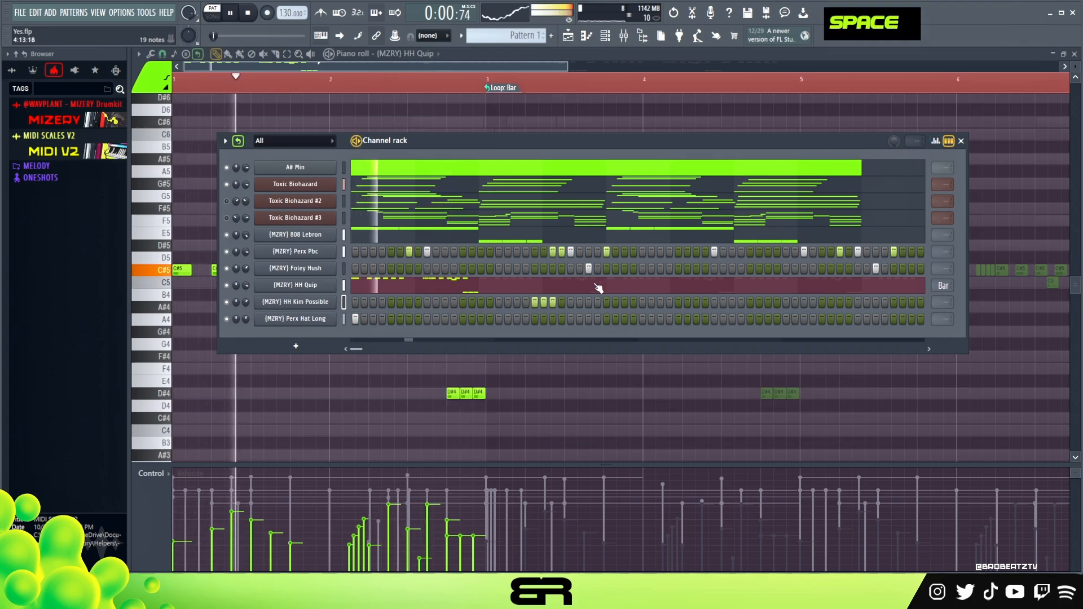
pyautogui.press('space')
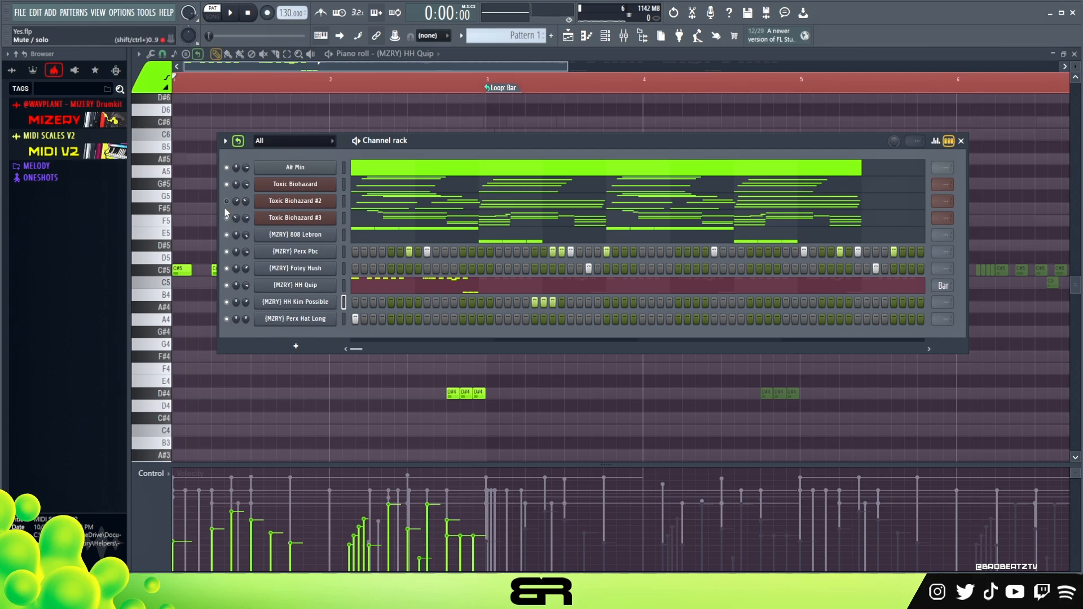
# Unmute Toxic Biohazard #2 and Toxic Biohazard #3, and shift the channel rack slightly up.
pyautogui.doubleClick(227, 218)
pyautogui.moveTo(441, 137); pyautogui.dragTo(430, 120)
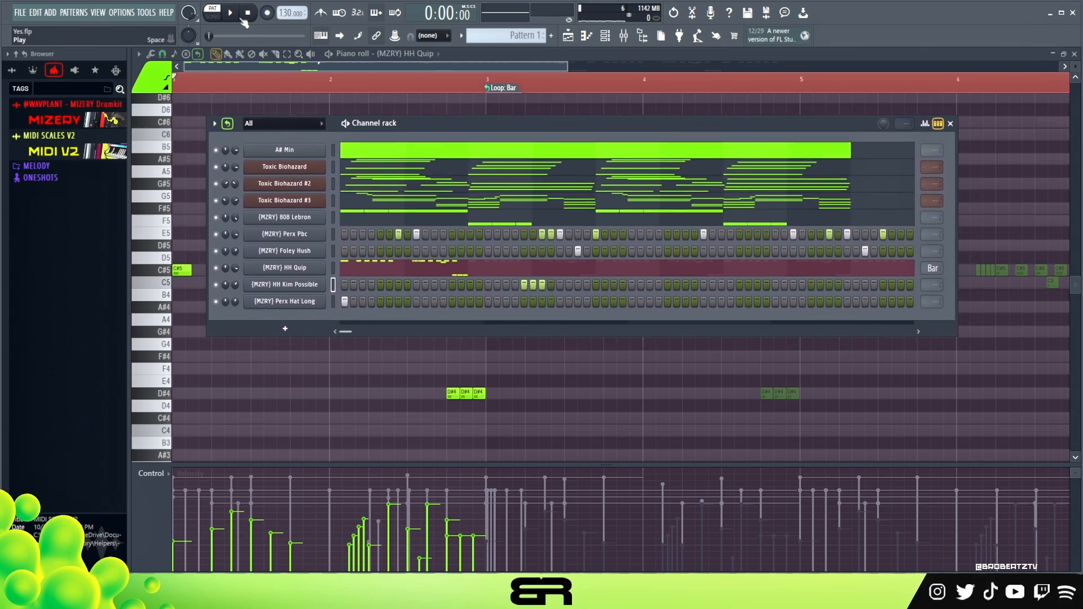
pyautogui.doubleClick(358, 112)
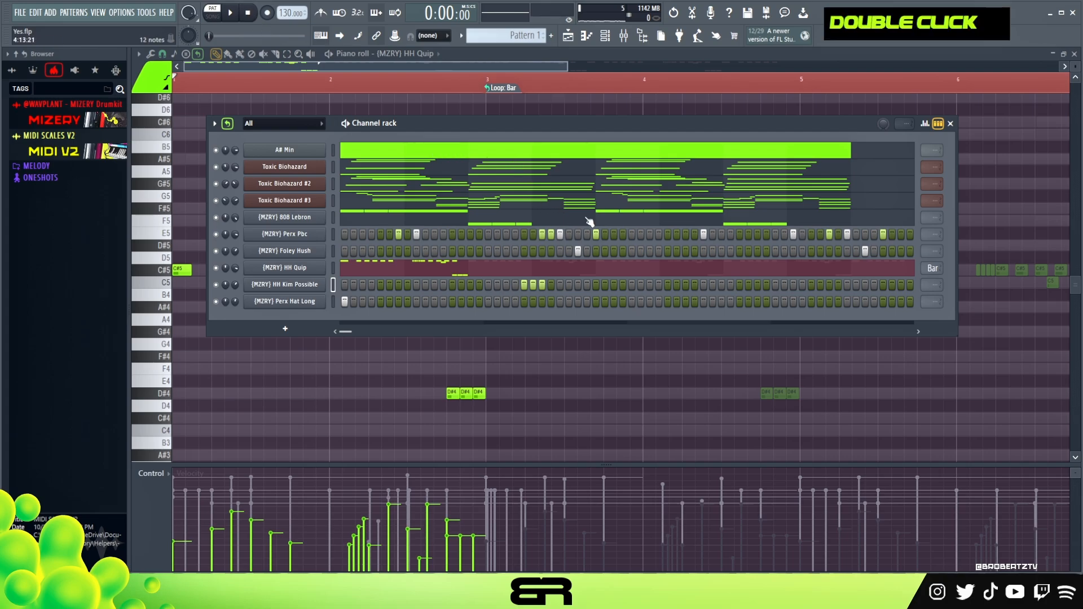
# During playback, set Toxic Biohazard #3's channel volume to 68% and its Delay2 Mix to 21%.
pyautogui.press('space')
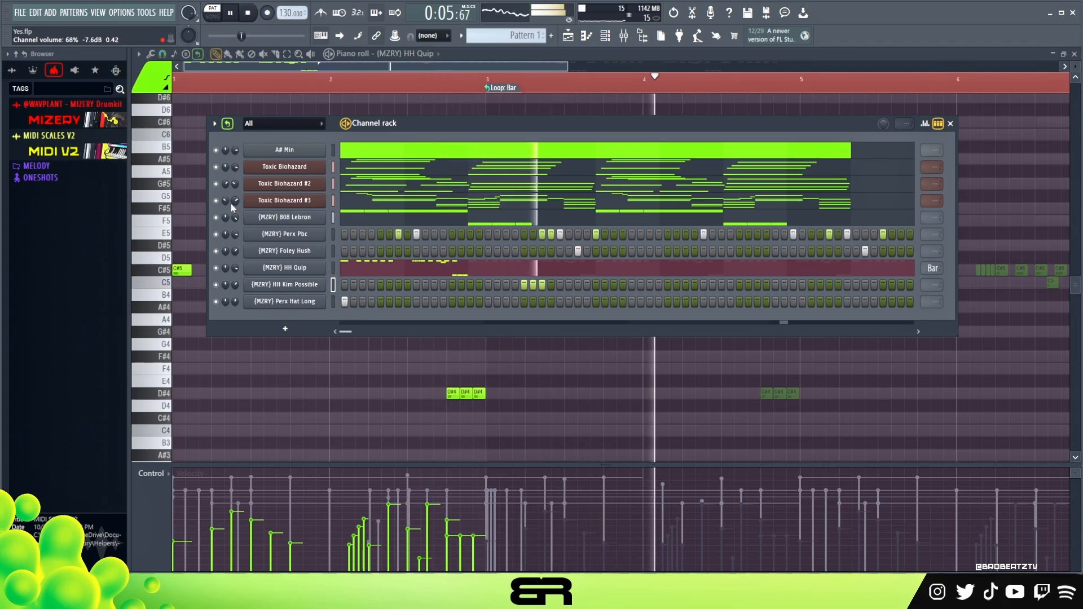
pyautogui.doubleClick(284, 201)
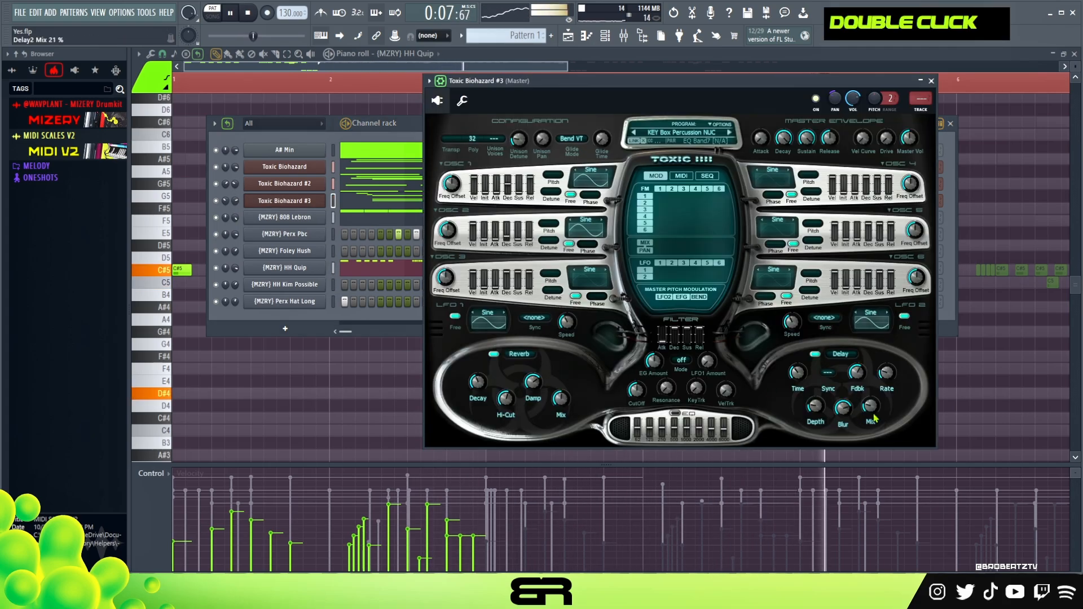
pyautogui.click(931, 80)
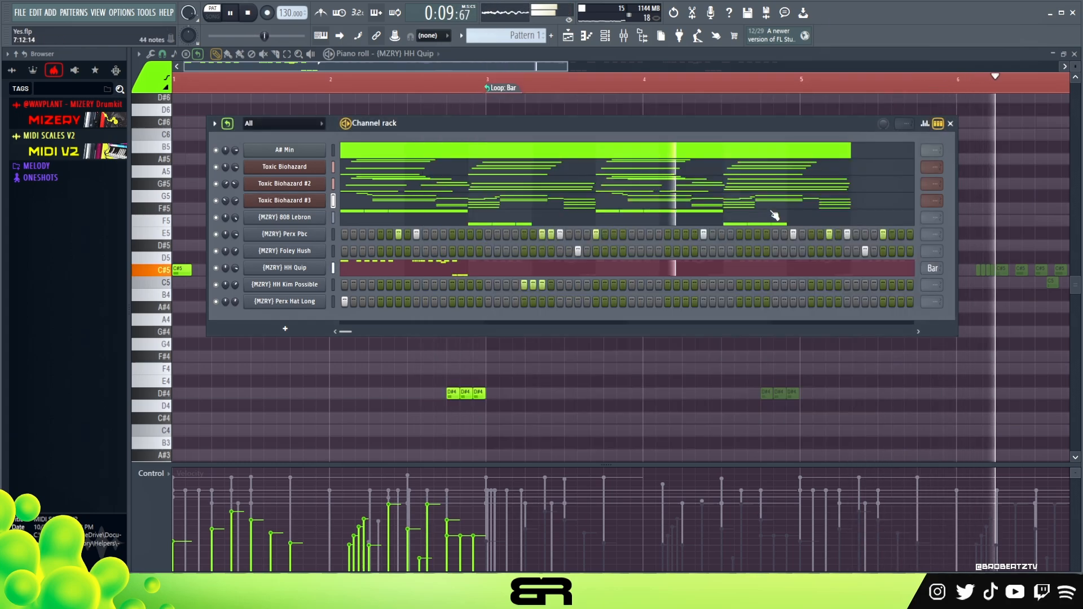
# Set the Perx Pbc and Foley Hush channels to Bar looping and play back the full beat.
pyautogui.scroll(-1, 934, 249)
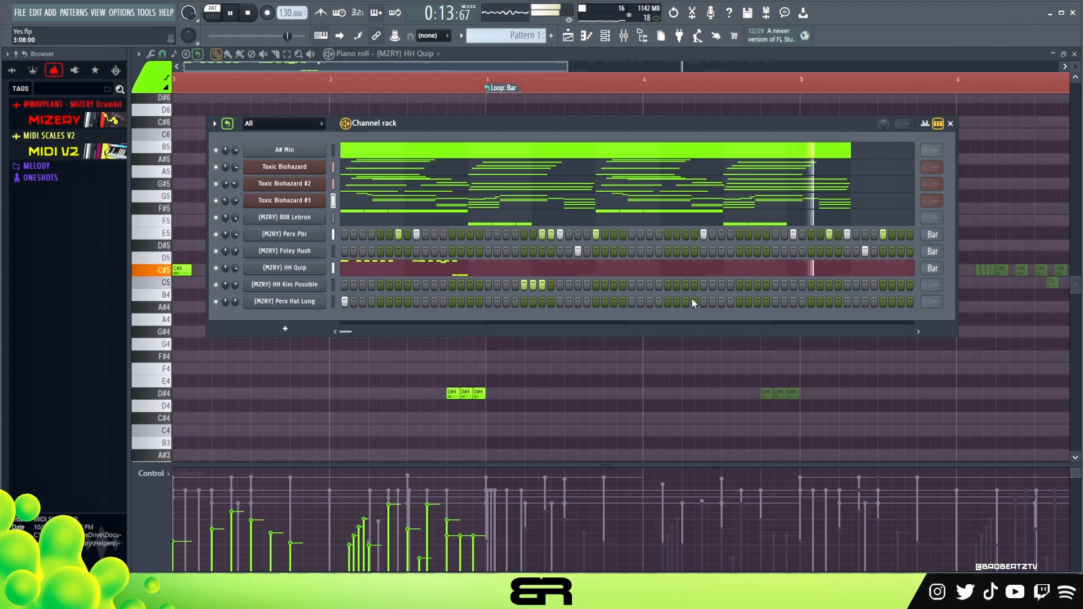
pyautogui.press('space')
pyautogui.press('space')
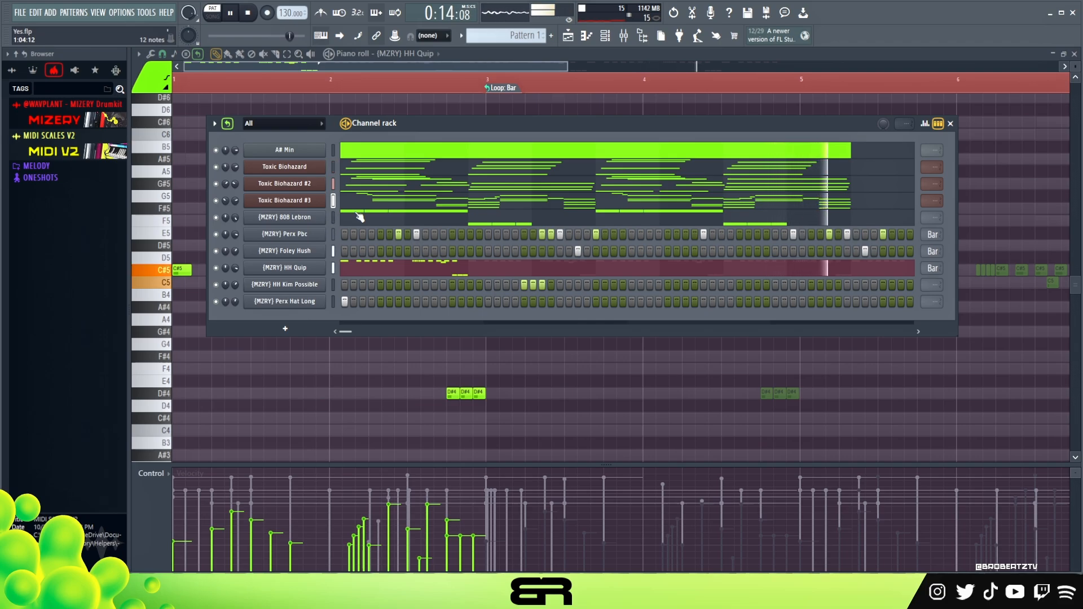
pyautogui.press('space')
pyautogui.press('space')
pyautogui.press('space')
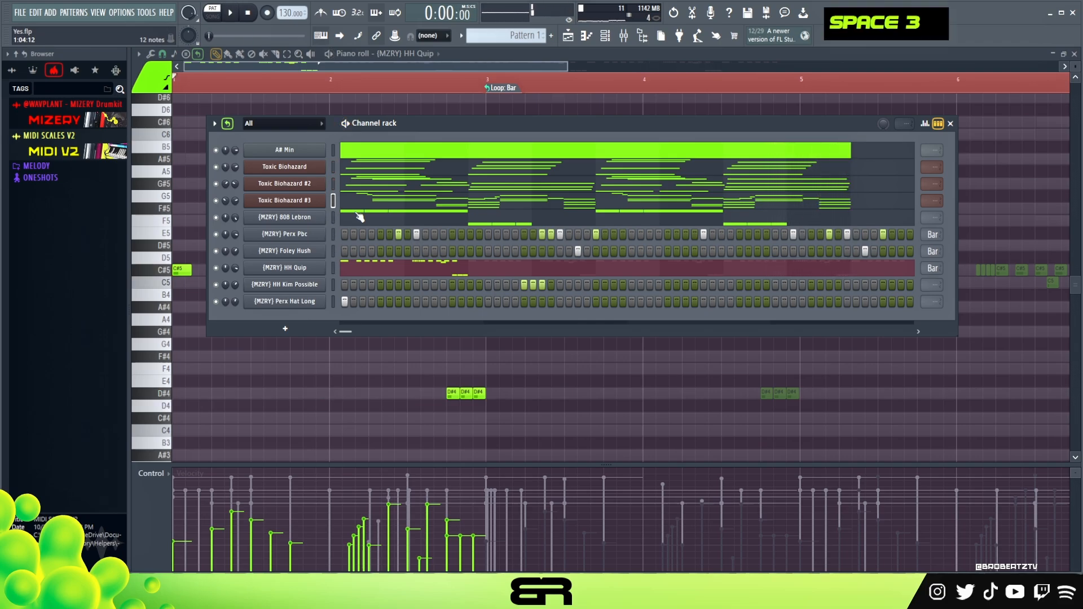